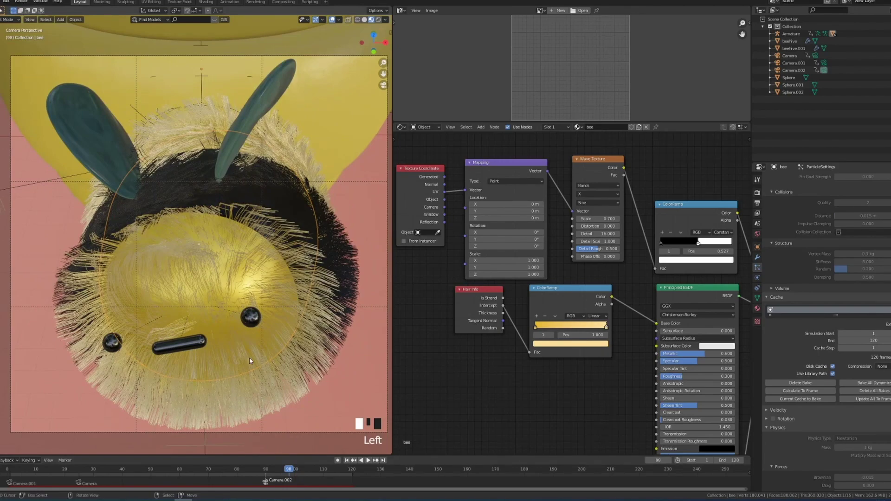
pyautogui.press('F12')
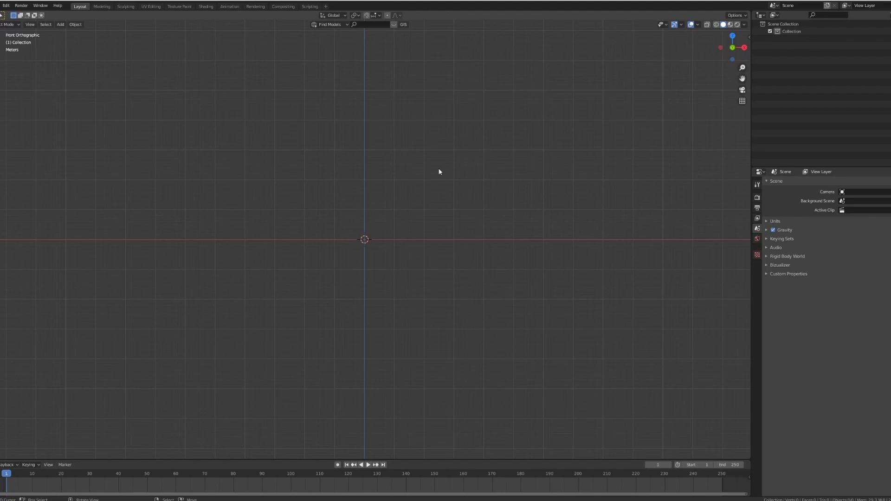
# - Add a cube mesh at the world origin
pyautogui.scroll(4, 395, 279)
pyautogui.scroll(3, 386, 282)
pyautogui.hotkey('shift', 'a')
pyautogui.moveTo(372, 175)
pyautogui.click(401, 183)
pyautogui.scroll(-1, 344, 223)
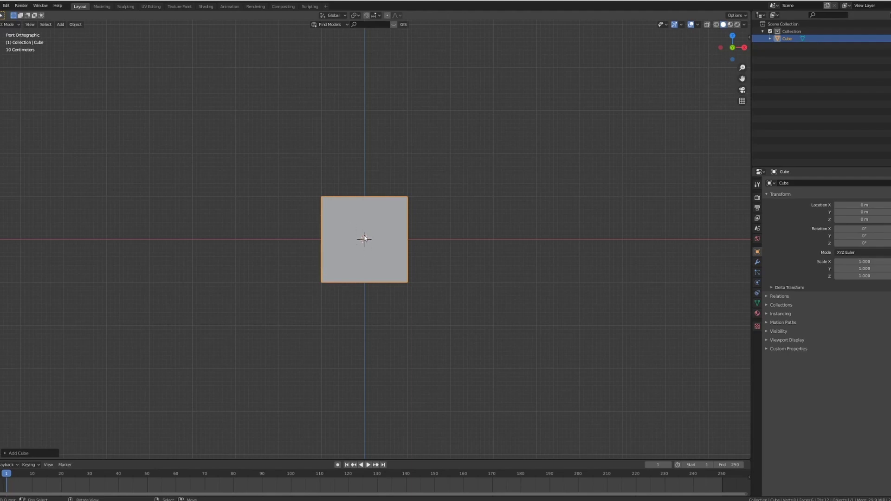
# - Duplicate the cube and place the copy at -4 m along the X axis
pyautogui.hotkey('shift', 'd')
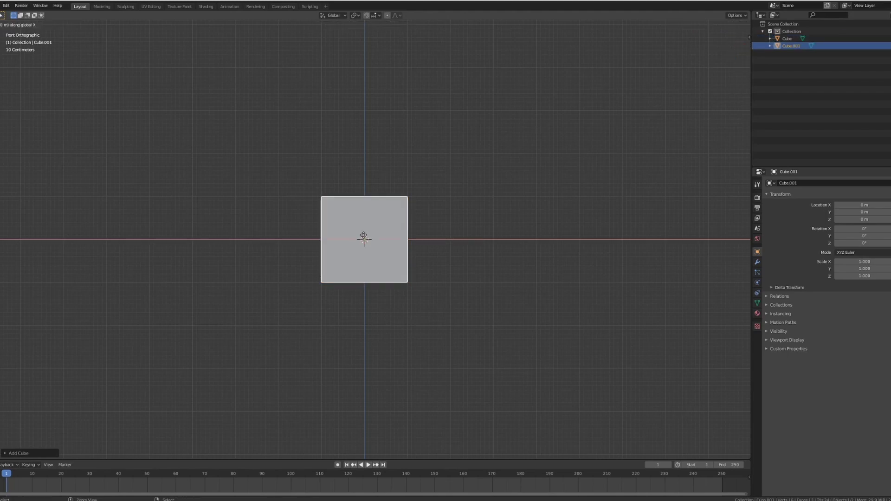
pyautogui.press('x')
pyautogui.keyDown('ctrl'); pyautogui.click(193, 241); pyautogui.keyUp('ctrl')
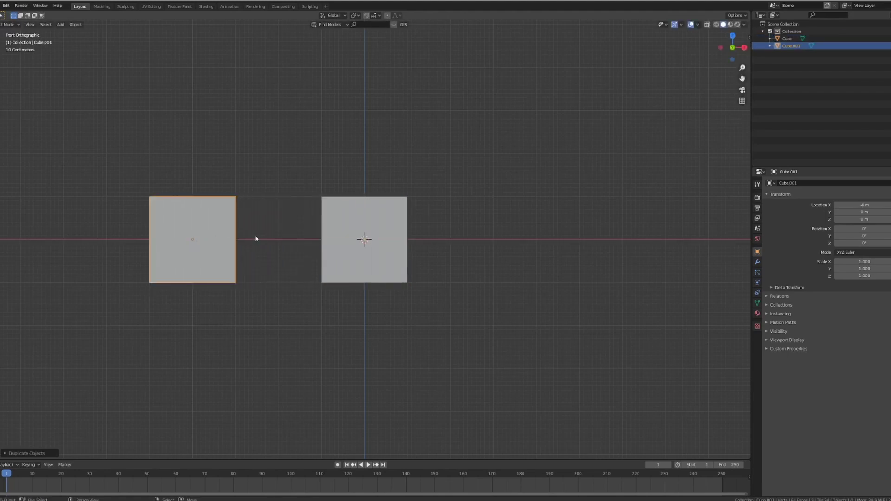
# - Scale the duplicate cube to 0.3 in X and Y while keeping its height, making a thin upright block
pyautogui.moveTo(263, 237)
pyautogui.mouseDown(button='middle')
pyautogui.moveTo(269, 241)
pyautogui.moveTo(273, 228)
pyautogui.mouseUp(button='middle')
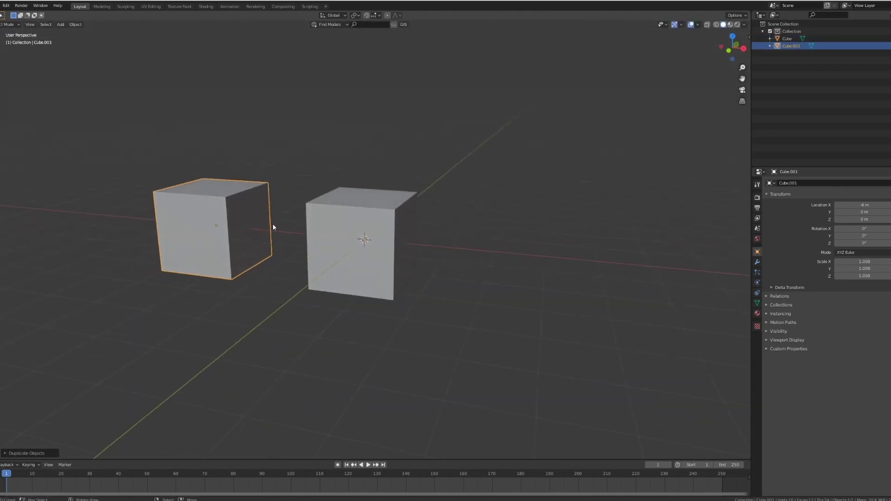
pyautogui.press('s')
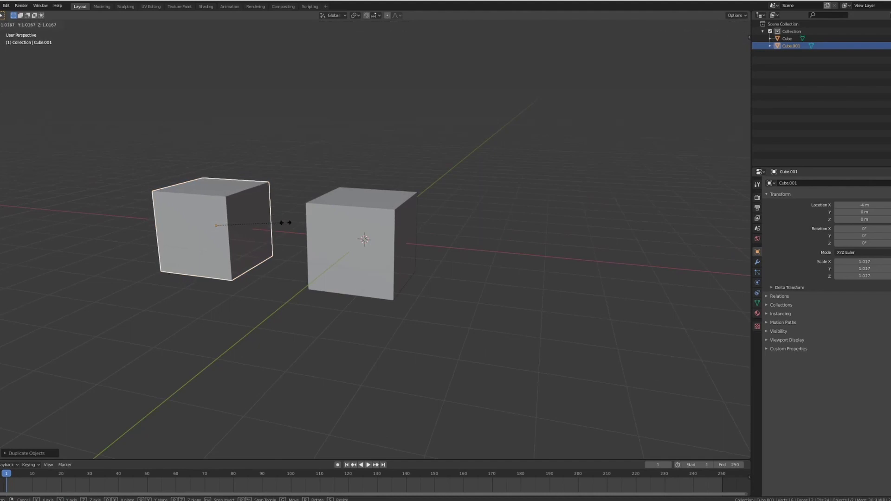
pyautogui.hotkey('shift', 'z')
pyautogui.click(212, 227)
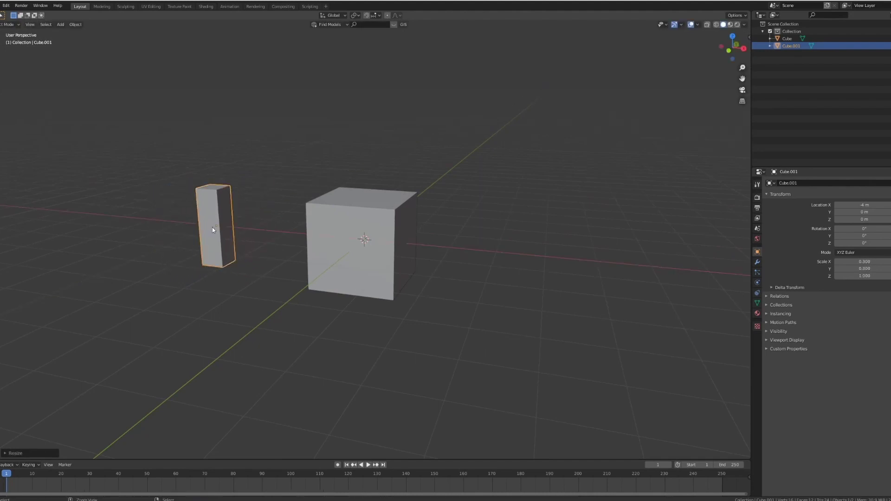
pyautogui.press('KP_1')
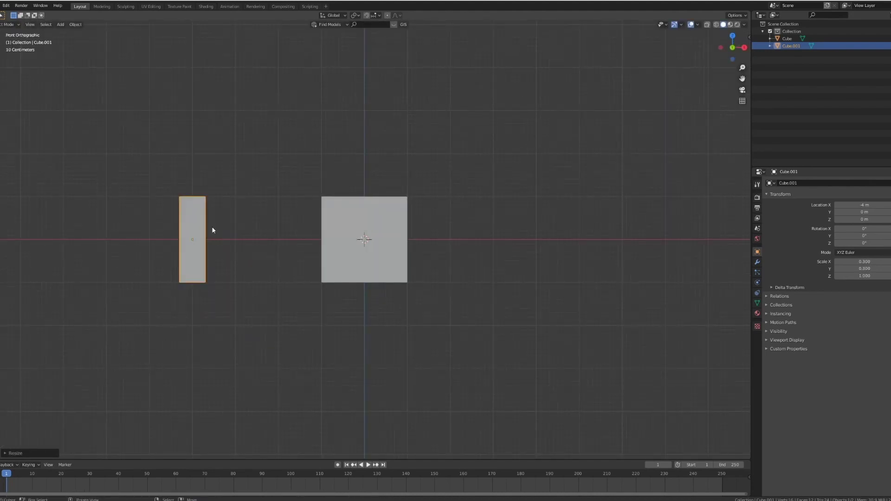
# - Raise the thin block's top vertices about 2 m along Z to double its height
pyautogui.press('Tab')
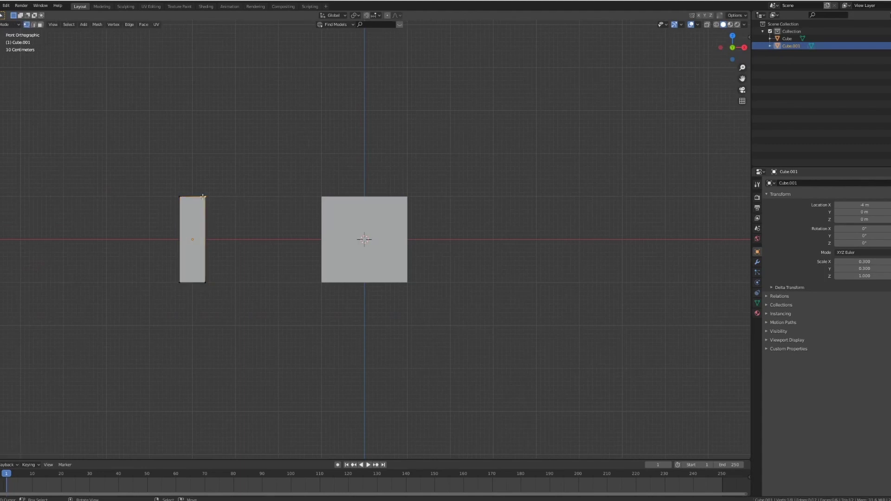
pyautogui.hotkey('shift', 'z')
pyautogui.press('c')
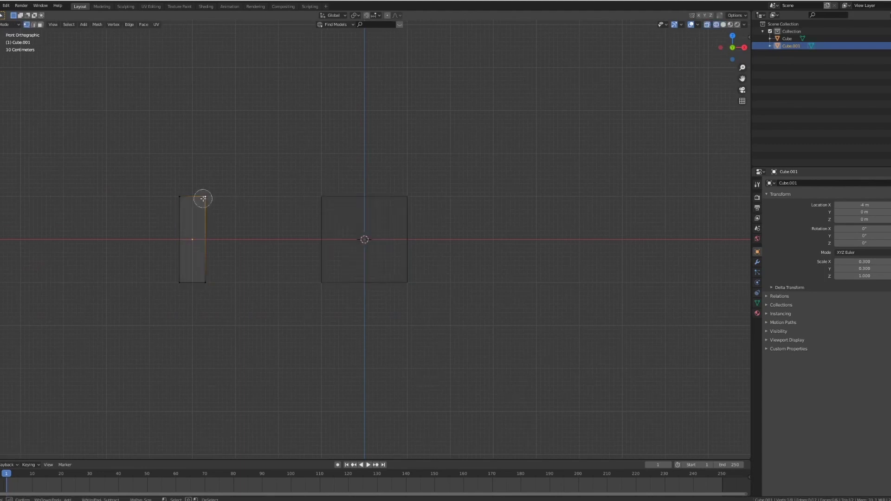
pyautogui.scroll(-5, 202, 199)
pyautogui.click(195, 198)
pyautogui.press('Escape')
pyautogui.press('g')
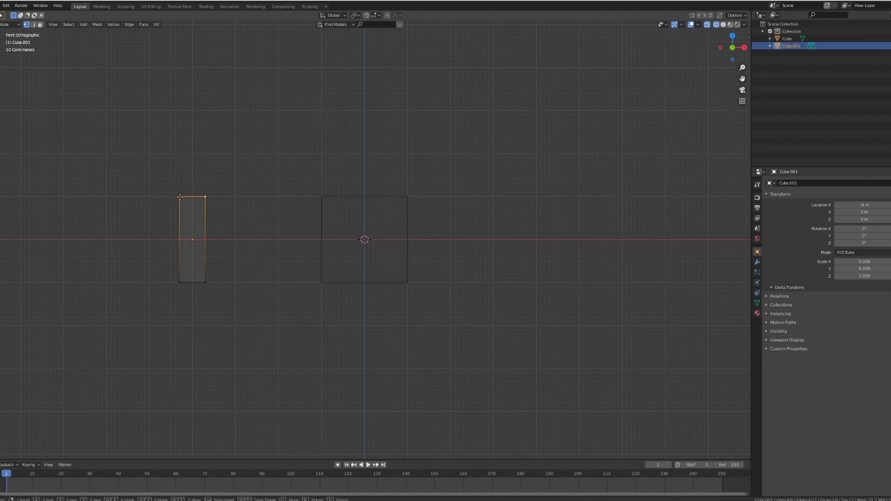
pyautogui.press('z')
pyautogui.click(201, 104)
pyautogui.press('Tab')
pyautogui.hotkey('shift', 'z')
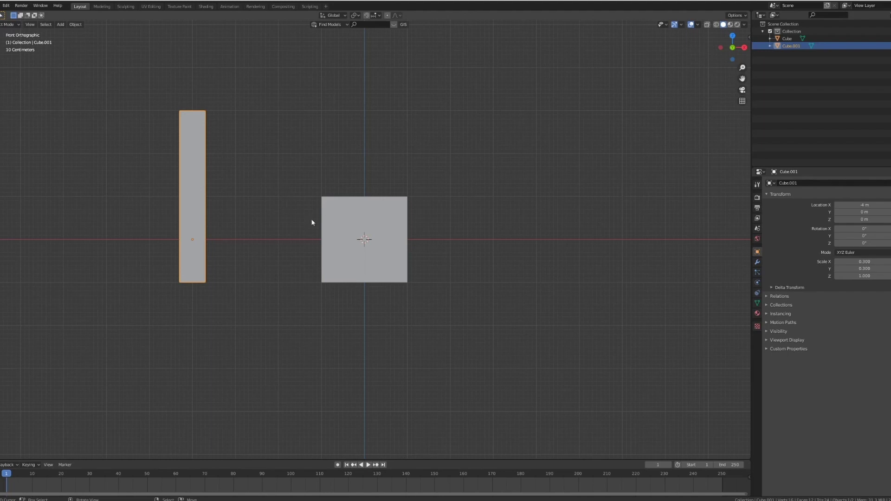
pyautogui.click(393, 225)
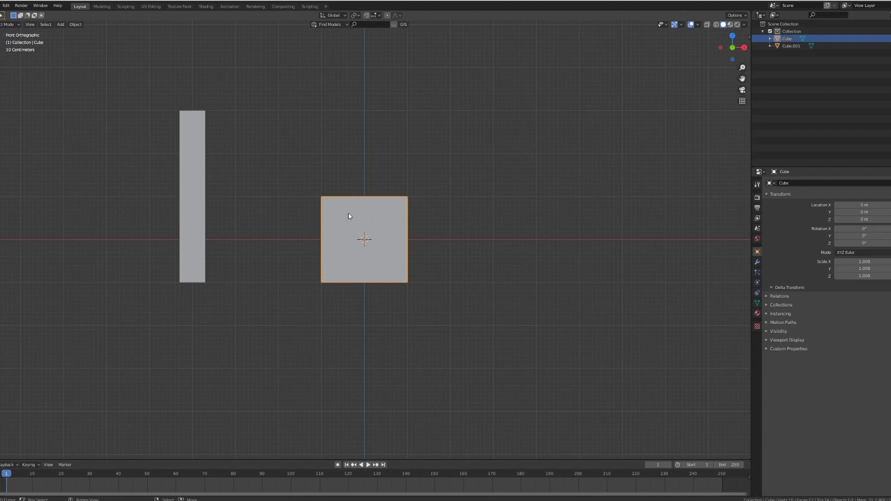
pyautogui.click(191, 190)
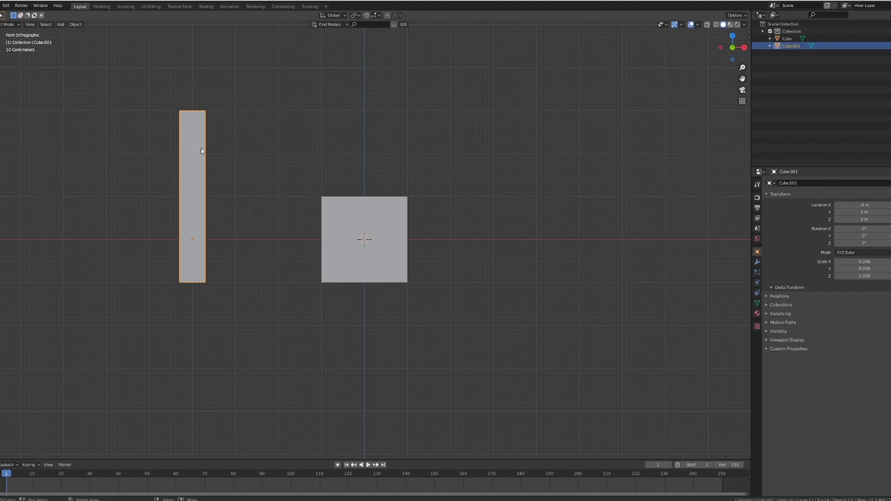
pyautogui.moveTo(201, 149); pyautogui.dragTo(227, 203, button='middle')
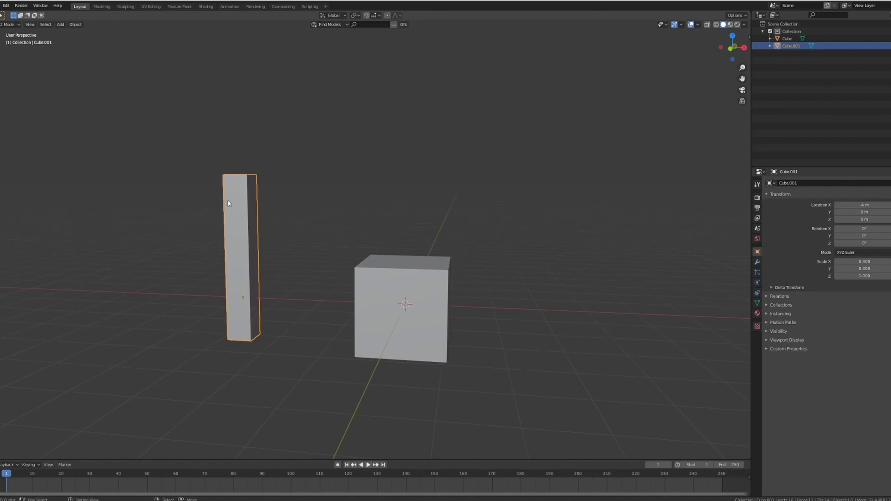
pyautogui.moveTo(228, 204); pyautogui.dragTo(261, 215, button='middle')
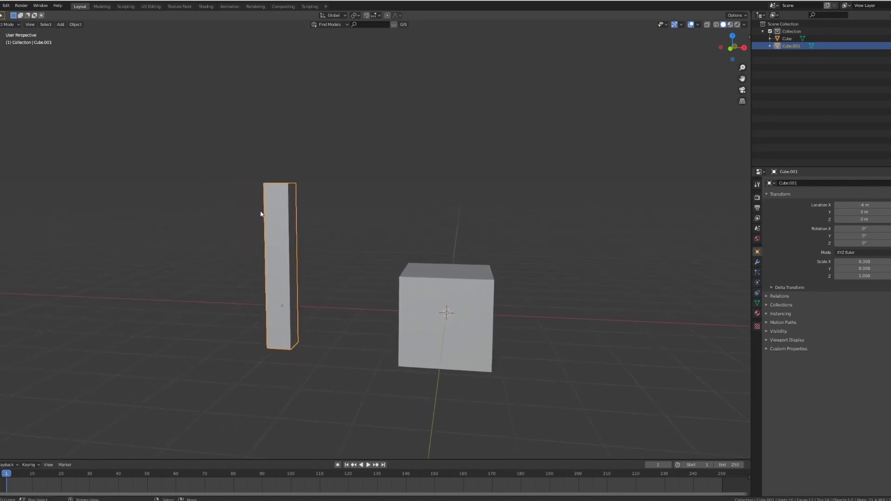
pyautogui.press('KP_1')
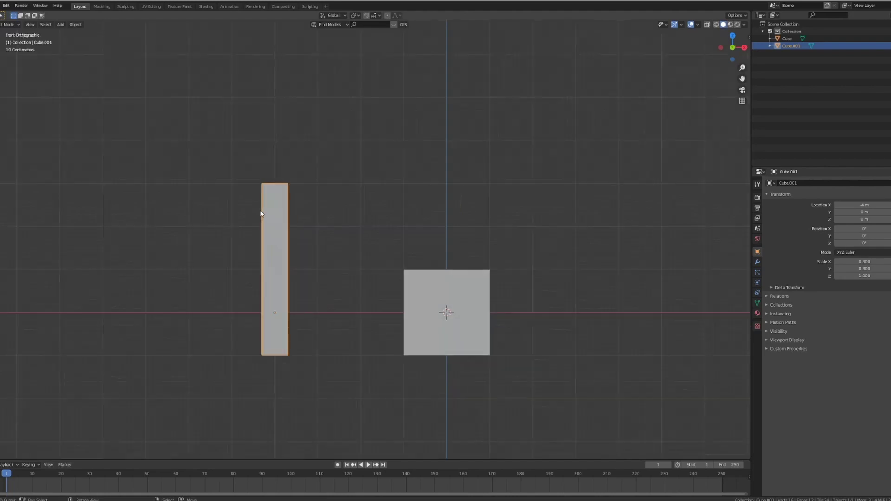
# - Duplicate the central cube to 4 m along X and round the copy with a level 2 subdivision surface
pyautogui.keyDown('shift'); pyautogui.moveTo(443, 301); pyautogui.dragTo(343, 300, button='middle'); pyautogui.keyUp('shift')
pyautogui.click(344, 300)
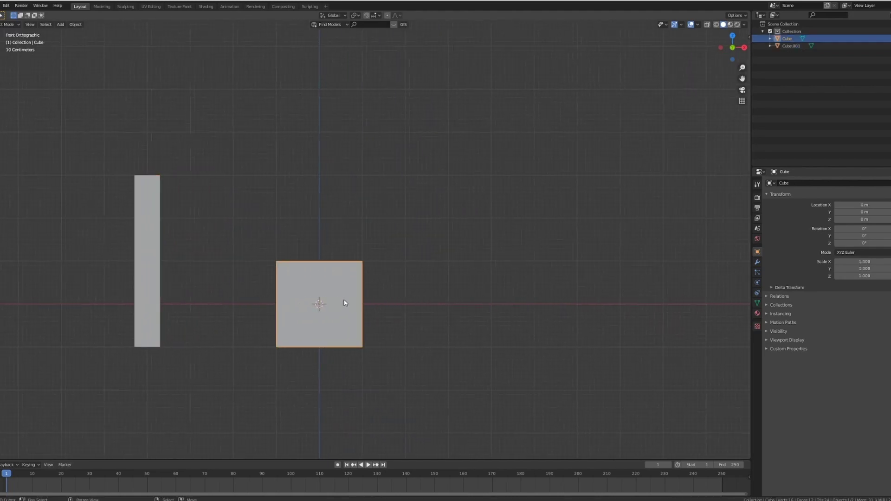
pyautogui.hotkey('shift', 'd')
pyautogui.click(515, 321)
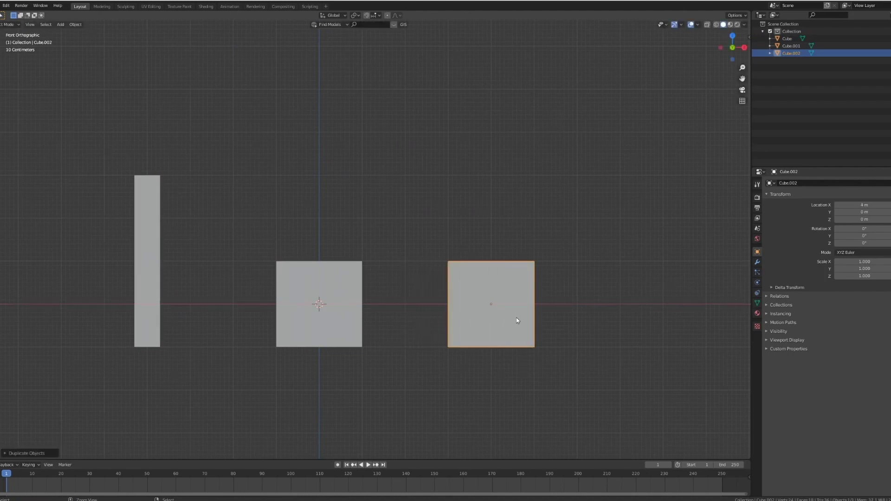
pyautogui.hotkey('ctrl', '2')
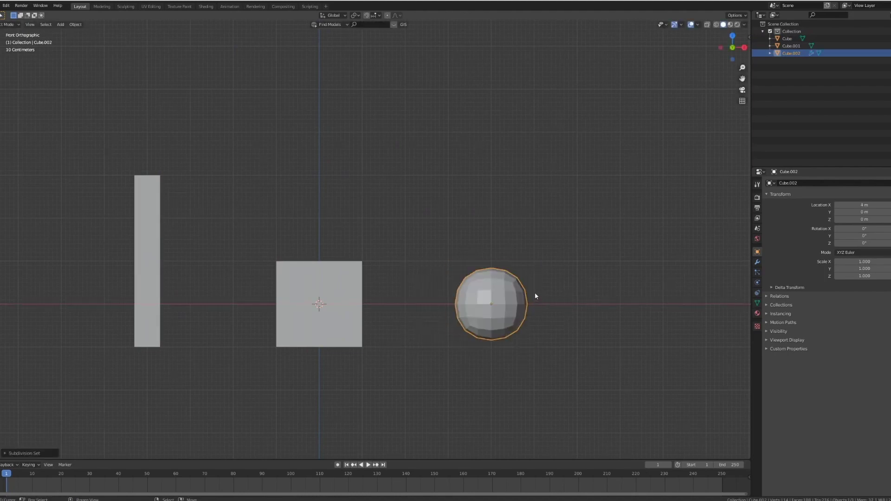
# - Try scaling the rounded duplicate uniformly and along Z, and delete it
pyautogui.press('s')
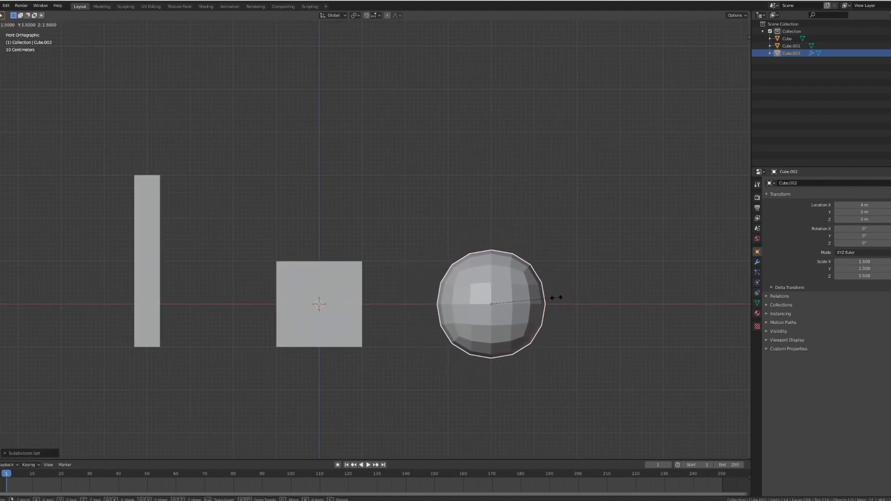
pyautogui.rightClick(550, 299)
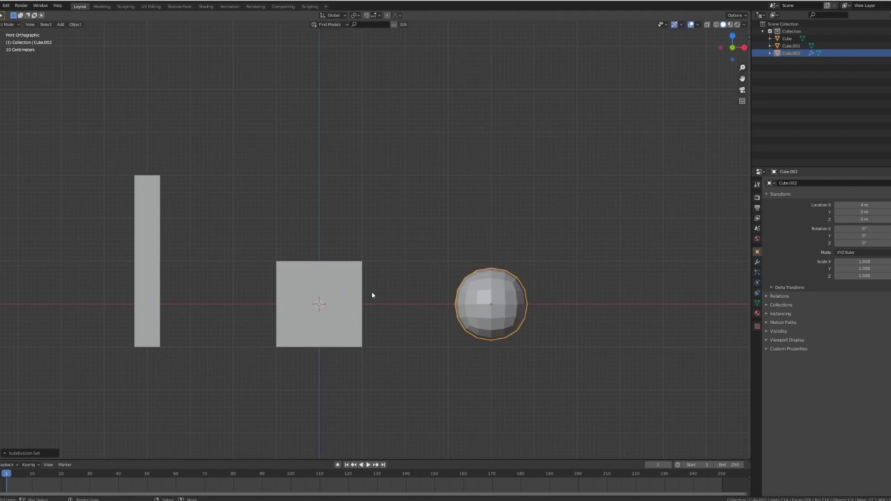
pyautogui.press('s')
pyautogui.press('z')
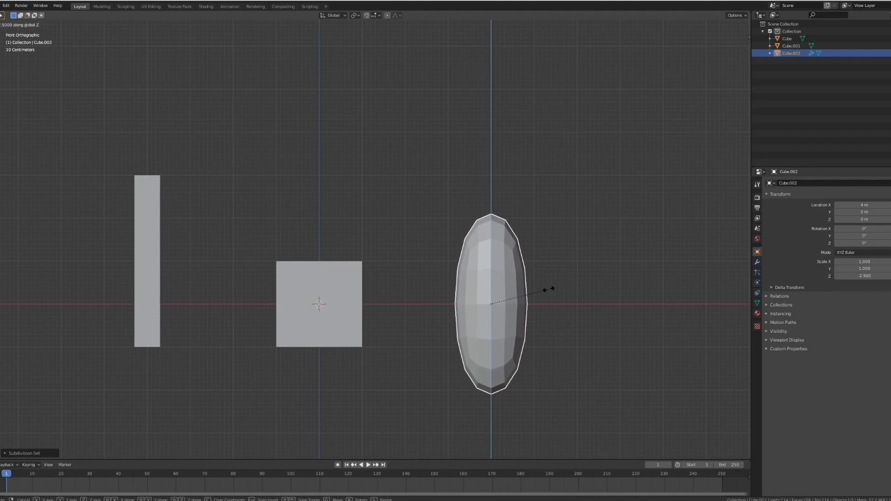
pyautogui.rightClick(549, 291)
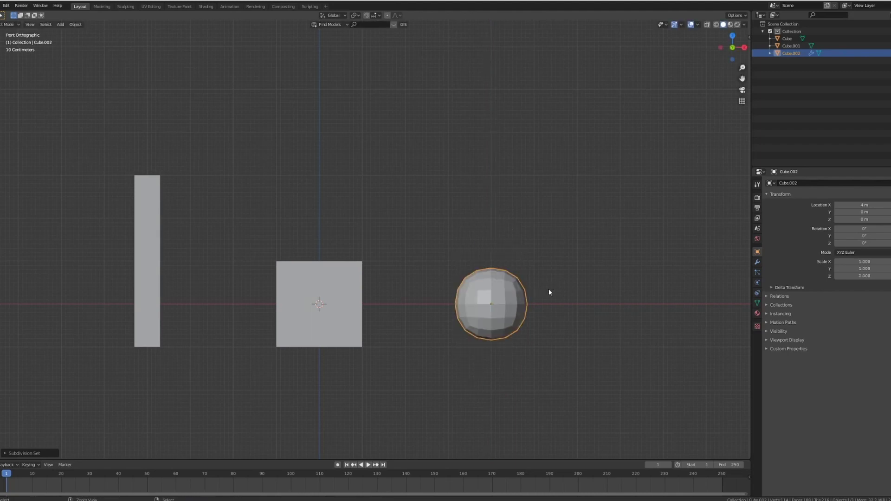
pyautogui.press('Delete')
# - Duplicate the central cube about 3.9 m along X and round the copy with a level 2 subdivision surface
pyautogui.rightClick(140, 233)
pyautogui.rightClick(332, 268)
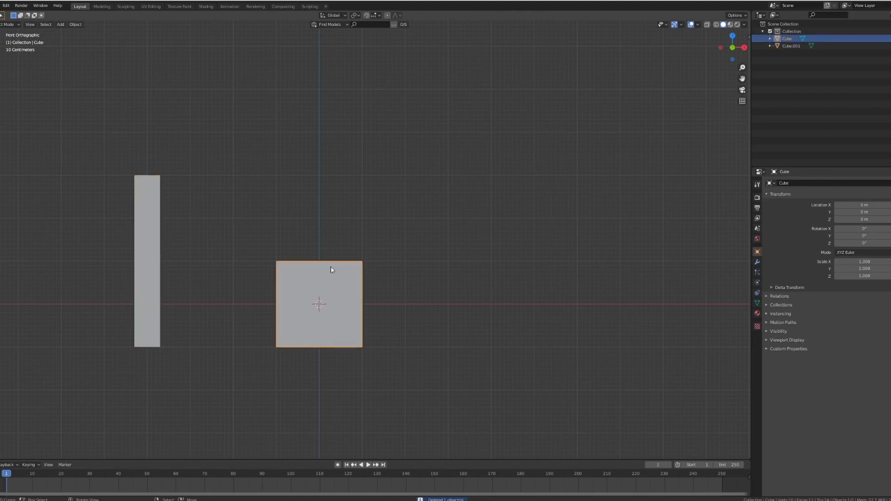
pyautogui.hotkey('shift', 'd')
pyautogui.press('x')
pyautogui.click(529, 290)
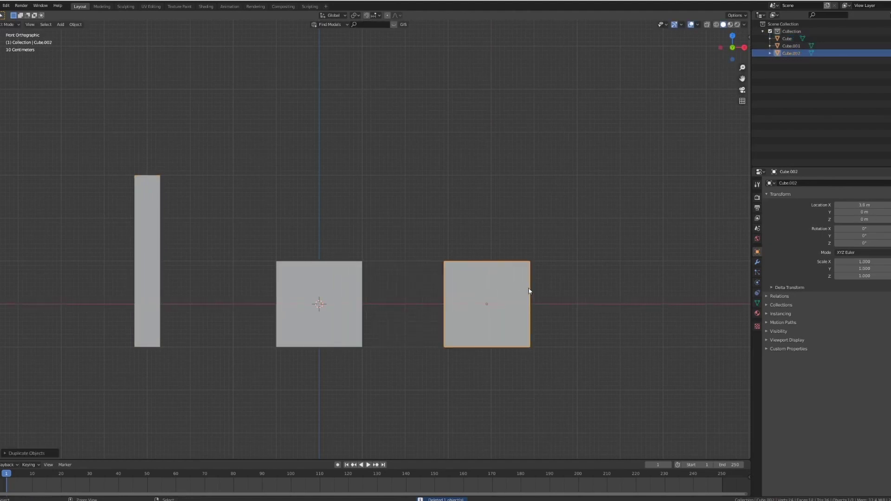
pyautogui.hotkey('ctrl', '2')
# - Scale the rounded shape to 1.7 and raise it about 0.5 m
pyautogui.press('s')
pyautogui.click(548, 288)
pyautogui.press('g')
pyautogui.click(553, 270)
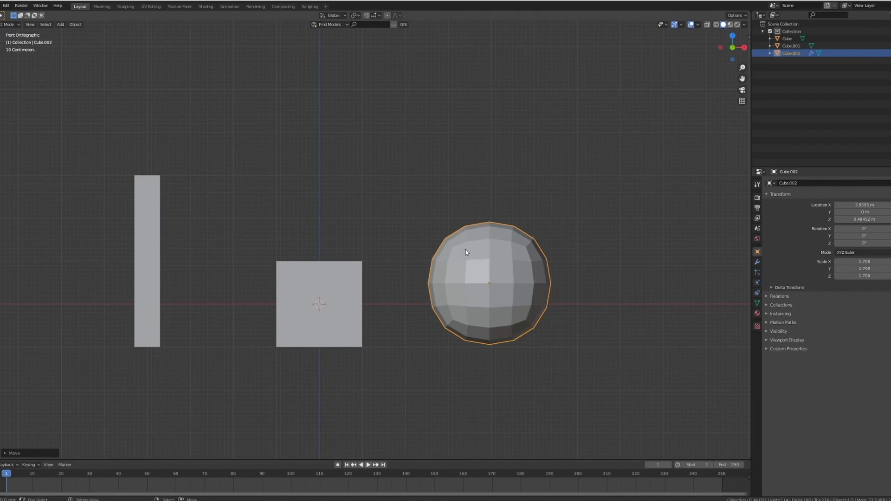
# - Scale the tall block's bottom vertices outward to nearly three times their width so the block tapers toward its top
pyautogui.keyDown('shift'); pyautogui.moveTo(468, 253); pyautogui.dragTo(464, 262, button='middle'); pyautogui.keyUp('shift')
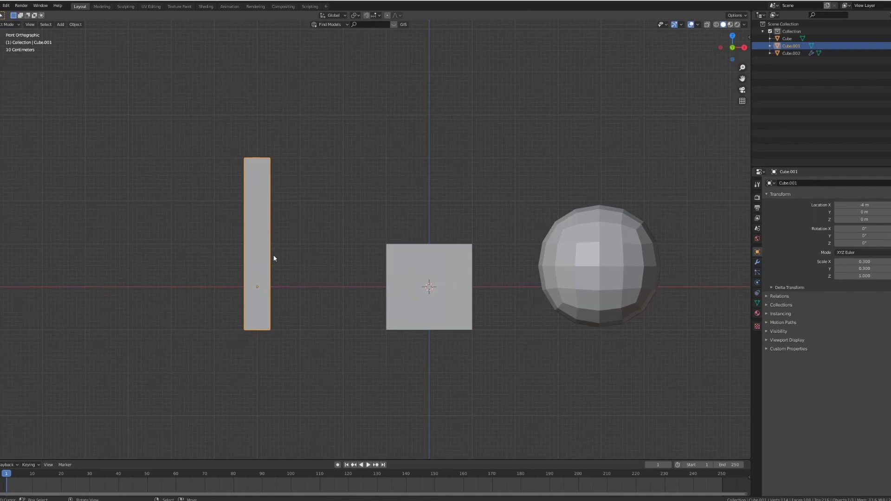
pyautogui.keyDown('shift'); pyautogui.moveTo(269, 256); pyautogui.dragTo(278, 268, button='middle'); pyautogui.keyUp('shift')
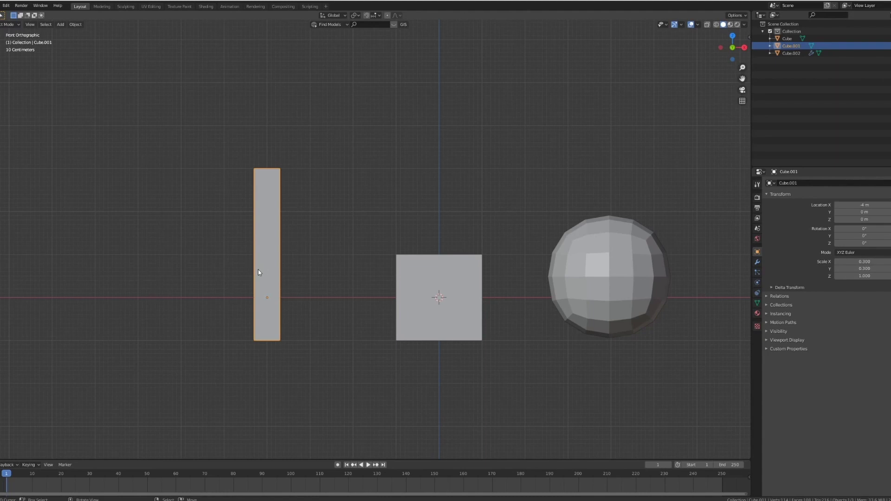
pyautogui.press('Tab')
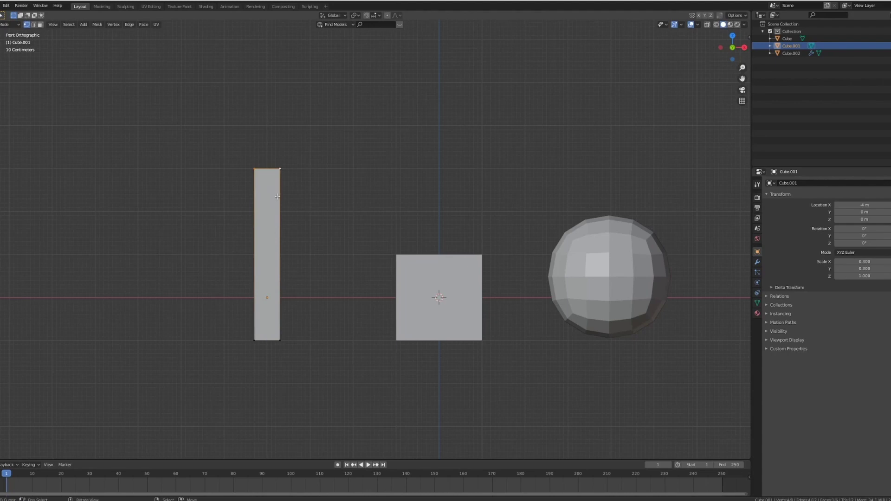
pyautogui.hotkey('shift', 'z')
pyautogui.click(279, 338)
pyautogui.press('c')
pyautogui.click(272, 339)
pyautogui.rightClick(273, 339)
pyautogui.hotkey('shift', 'z')
pyautogui.moveTo(291, 320); pyautogui.dragTo(273, 338, button='middle')
pyautogui.press('s')
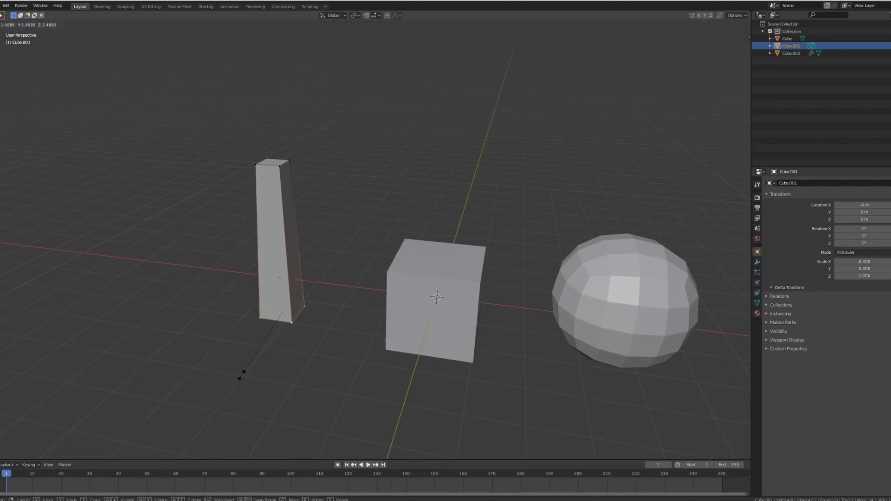
pyautogui.click(211, 399)
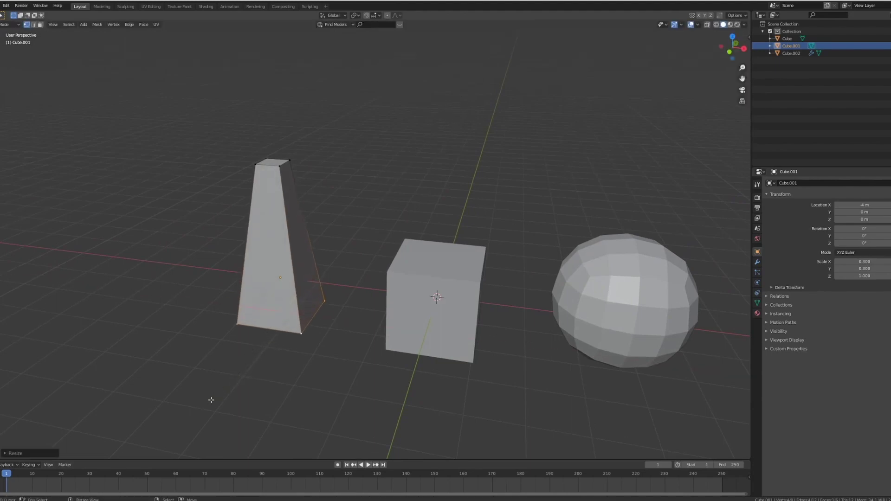
pyautogui.press('KP_1')
pyautogui.press('Tab')
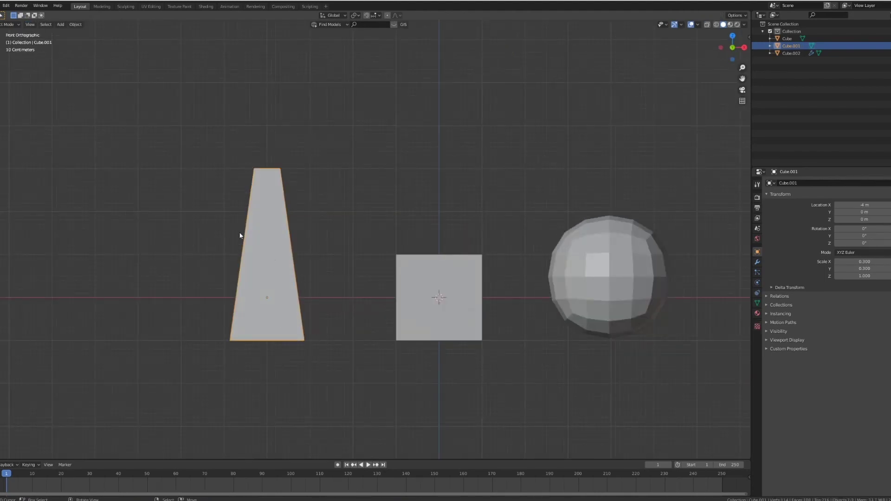
# - Line up two straight tall blocks beside the tapered block, placing them at X -4 m and X -2.4 m
pyautogui.moveTo(246, 243); pyautogui.dragTo(338, 253, button='middle')
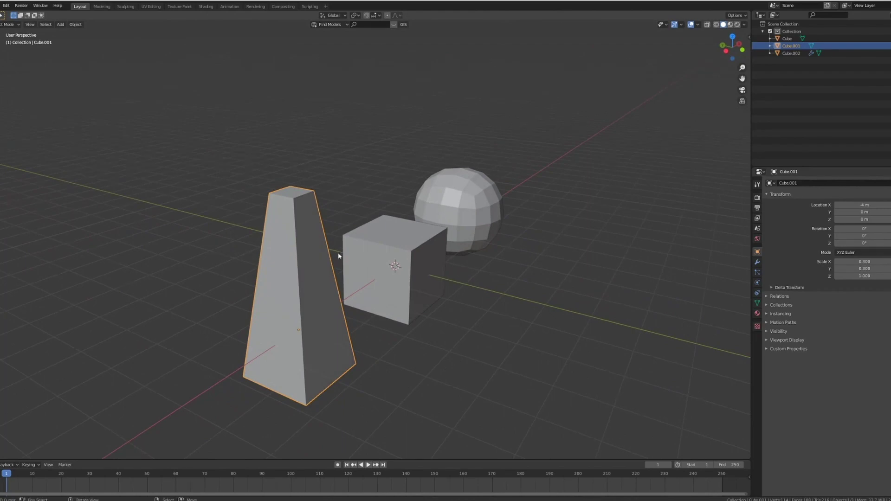
pyautogui.hotkey('shift', 'd')
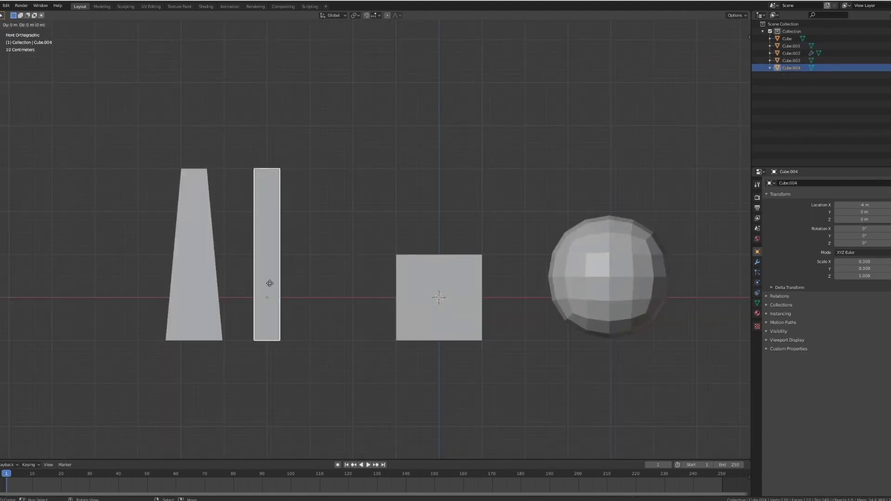
pyautogui.press('x')
pyautogui.keyDown('ctrl'); pyautogui.click(338, 295); pyautogui.keyUp('ctrl')
# - Scale the top vertices of the tall block nearest the cube to about twice their width so it tapers toward its base
pyautogui.click(345, 171)
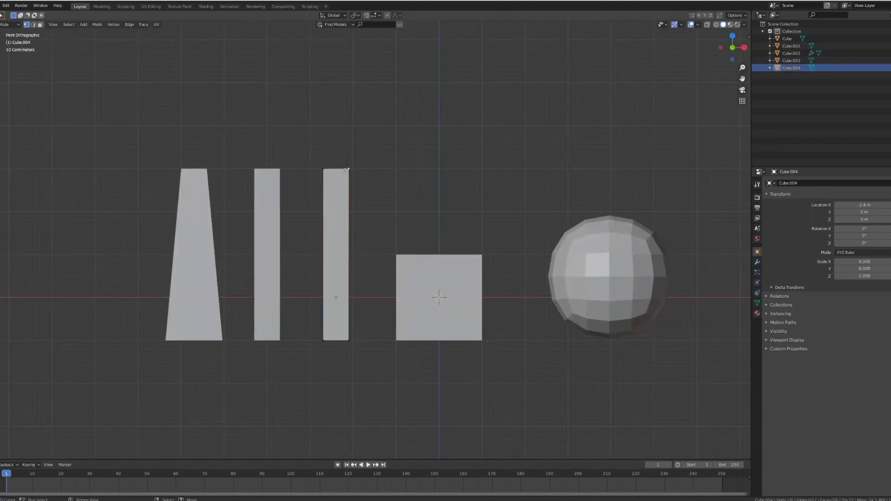
pyautogui.hotkey('alt', 'z')
pyautogui.press('c')
pyautogui.click(345, 171)
pyautogui.press('Escape')
pyautogui.hotkey('alt', 'z')
pyautogui.moveTo(345, 171); pyautogui.dragTo(386, 193, button='middle')
pyautogui.press('s')
pyautogui.click(441, 223)
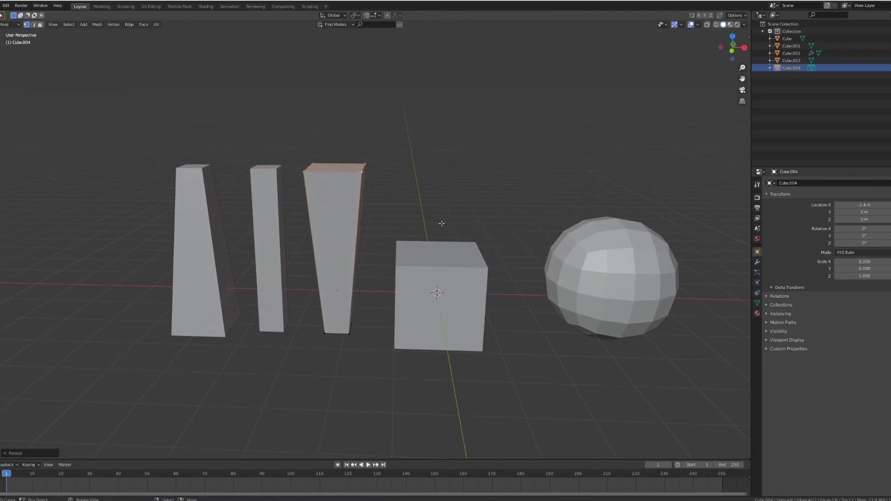
pyautogui.press('KP_1')
pyautogui.press('Tab')
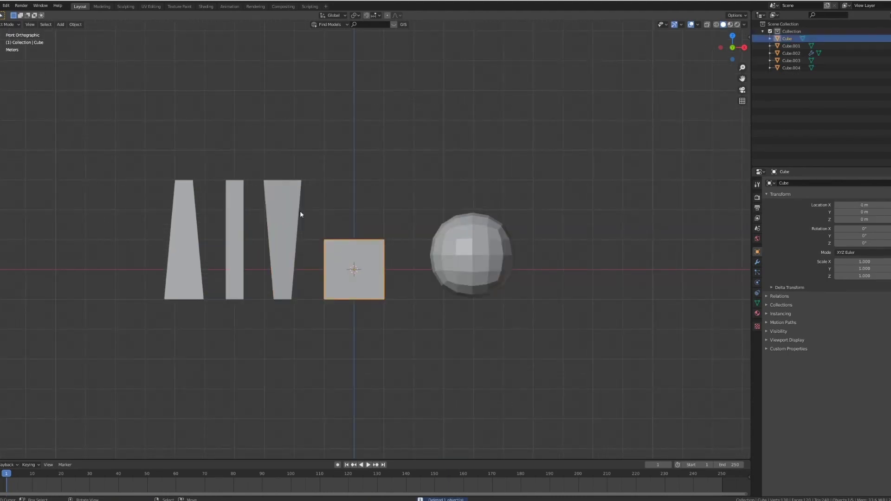
# - Move the central cube up to Z 7 m, above the row of tall blocks
pyautogui.keyDown('shift'); pyautogui.moveTo(369, 232); pyautogui.dragTo(381, 298, button='middle'); pyautogui.keyUp('shift')
pyautogui.press('g')
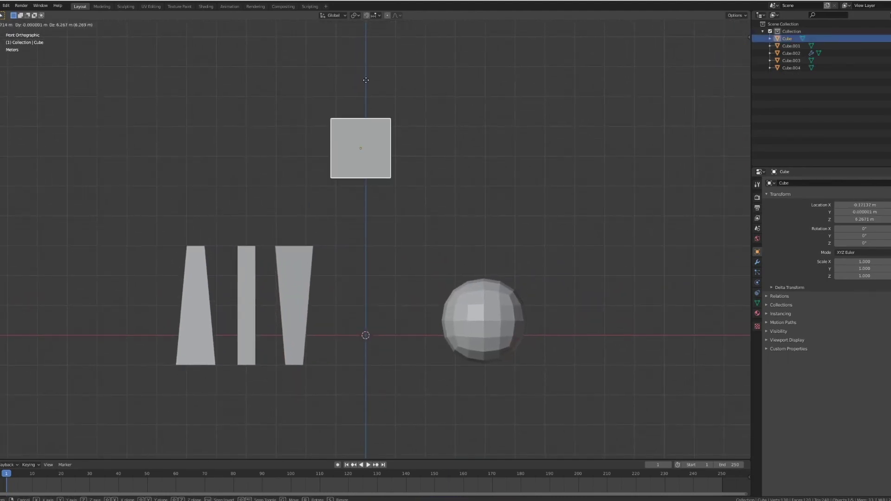
pyautogui.keyDown('ctrl'); pyautogui.click(259, 95); pyautogui.keyUp('ctrl')
pyautogui.keyDown('shift'); pyautogui.moveTo(258, 95); pyautogui.dragTo(360, 125, button='middle'); pyautogui.keyUp('shift')
# - Duplicate the raised cube along X to -7 m
pyautogui.hotkey('shift', 'd')
pyautogui.press('x')
pyautogui.keyDown('ctrl'); pyautogui.click(242, 168); pyautogui.keyUp('ctrl')
# - Scale the duplicate cube's bottom vertices outward to about 1.35 times their width so it narrows toward its top
pyautogui.press('Tab')
pyautogui.hotkey('shift', 'z')
pyautogui.rightClick(286, 187)
pyautogui.press('c')
pyautogui.click(260, 192)
pyautogui.rightClick(262, 193)
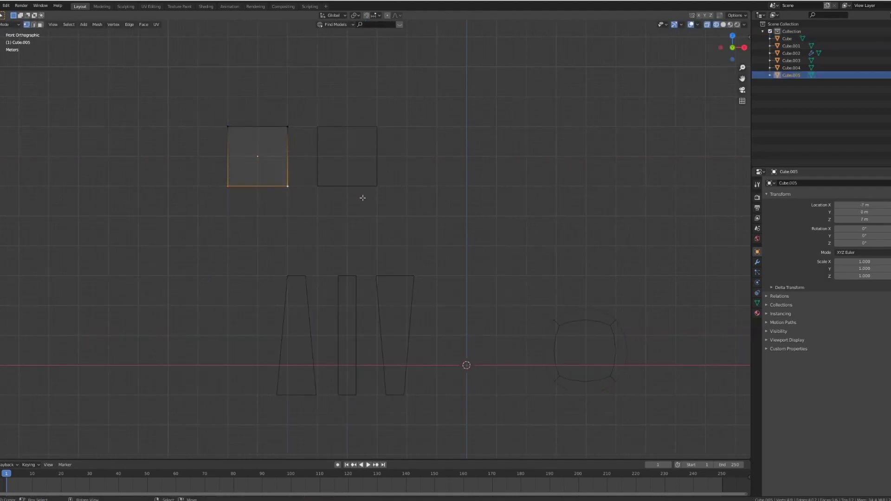
pyautogui.hotkey('shift', 'z')
pyautogui.press('s')
pyautogui.click(418, 204)
pyautogui.press('Tab')
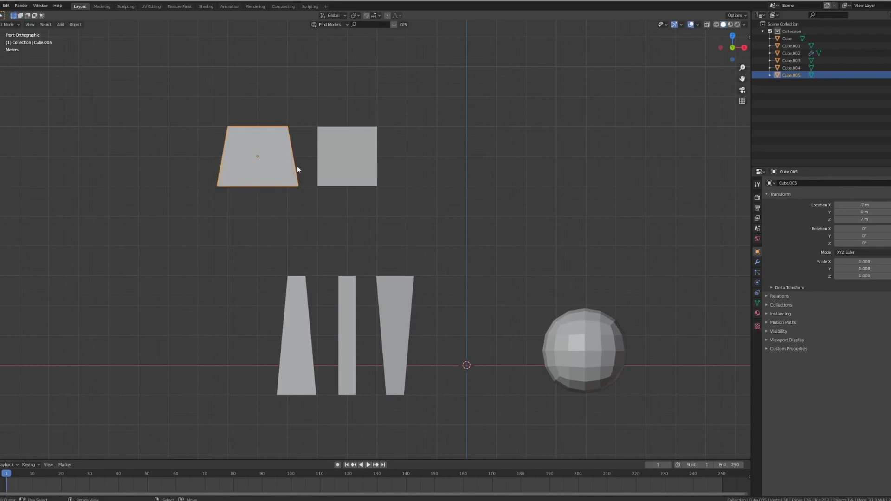
# - Duplicate the raised cube to X -1 m and widen the copy's top vertices about 1.35 times without changing its height
pyautogui.press('s')
pyautogui.press('x')
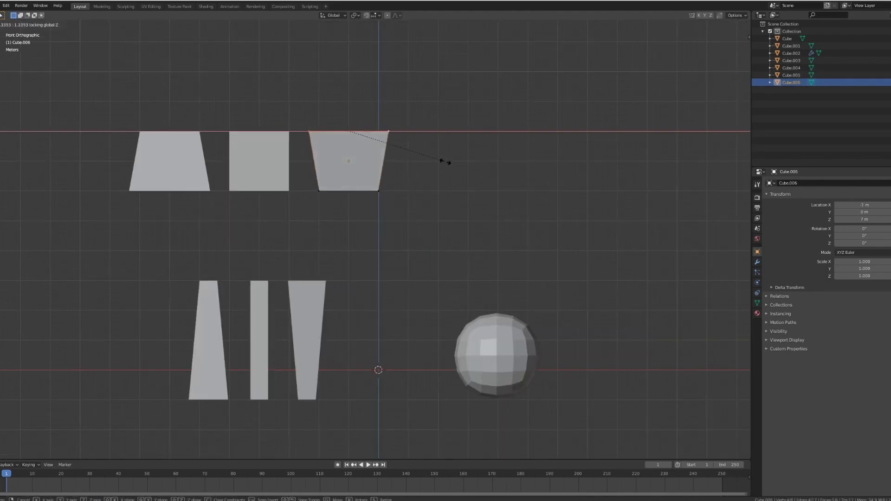
pyautogui.click(434, 161)
pyautogui.press('Tab')
pyautogui.moveTo(351, 148); pyautogui.dragTo(379, 165, button='middle')
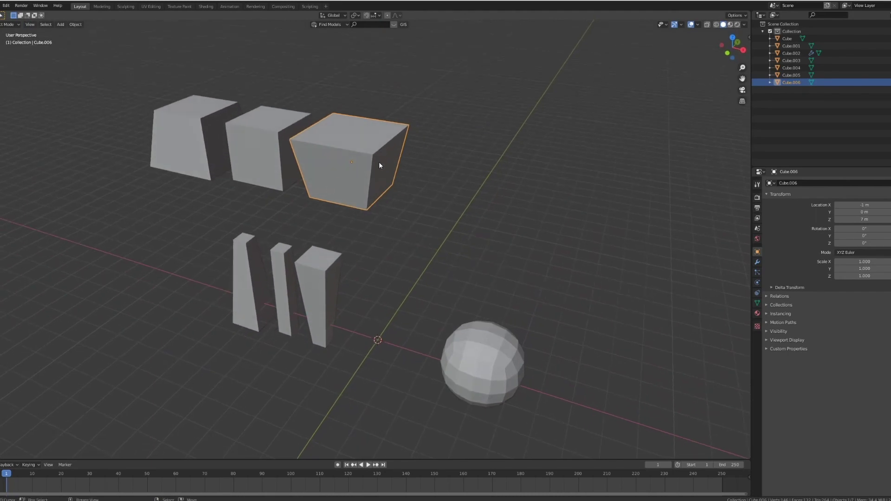
pyautogui.press('KP_1')
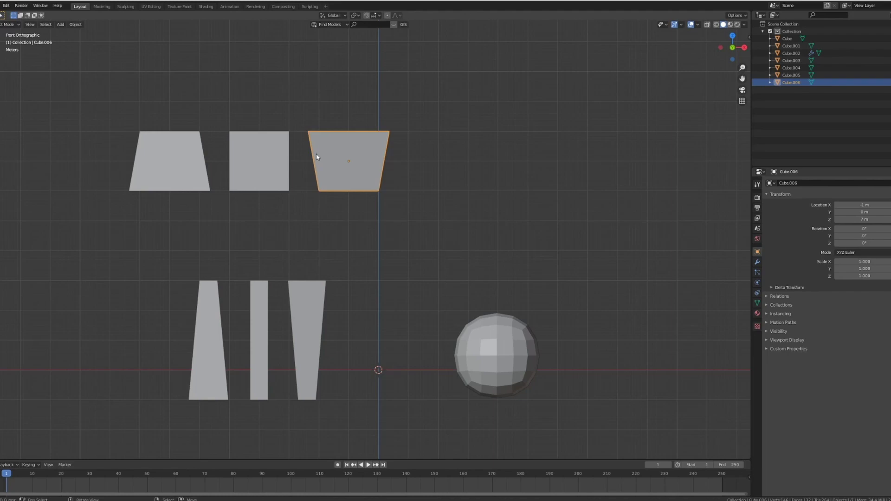
# - Try a Bevel modifier with more segments on the cube that widens toward its top, and remove the modifier
pyautogui.moveTo(369, 132); pyautogui.dragTo(346, 164, button='middle')
pyautogui.click(758, 262)
pyautogui.click(787, 184)
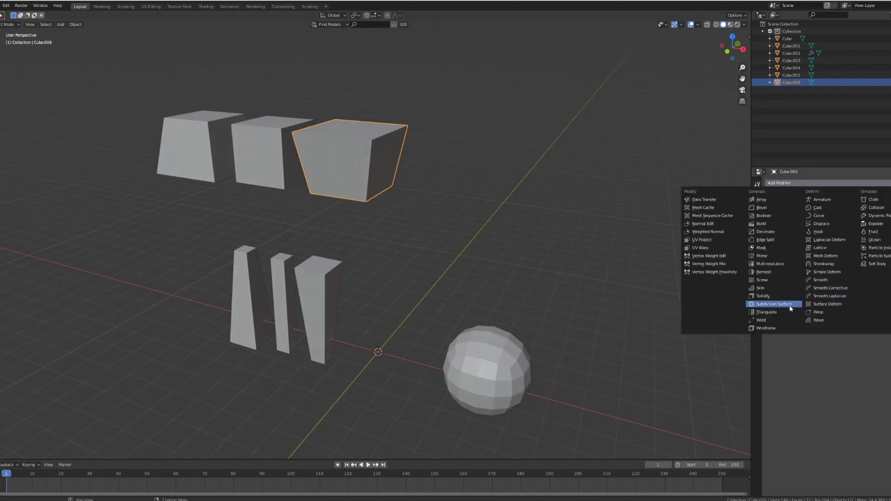
pyautogui.click(769, 208)
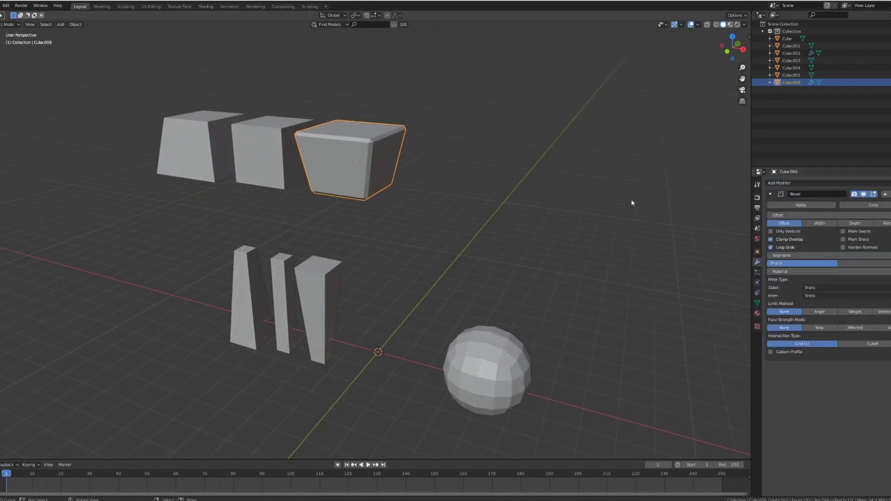
pyautogui.click(890, 256)
pyautogui.moveTo(523, 185); pyautogui.dragTo(584, 208, button='middle')
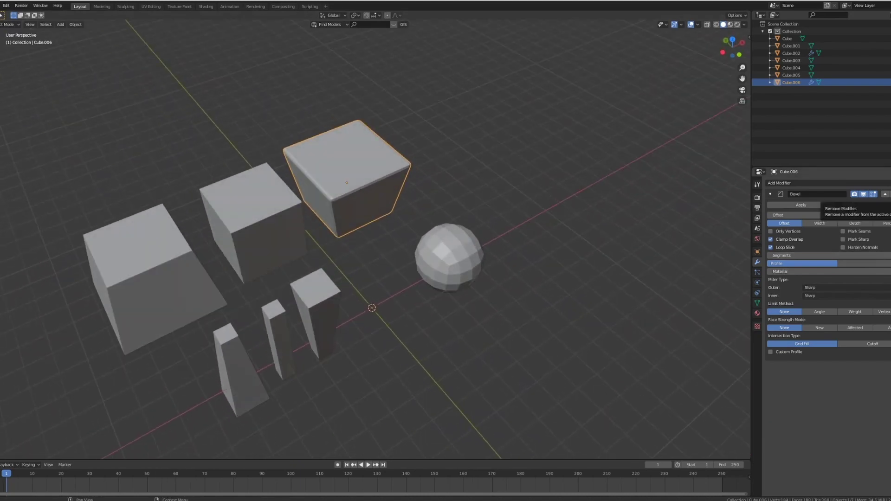
pyautogui.click(888, 194)
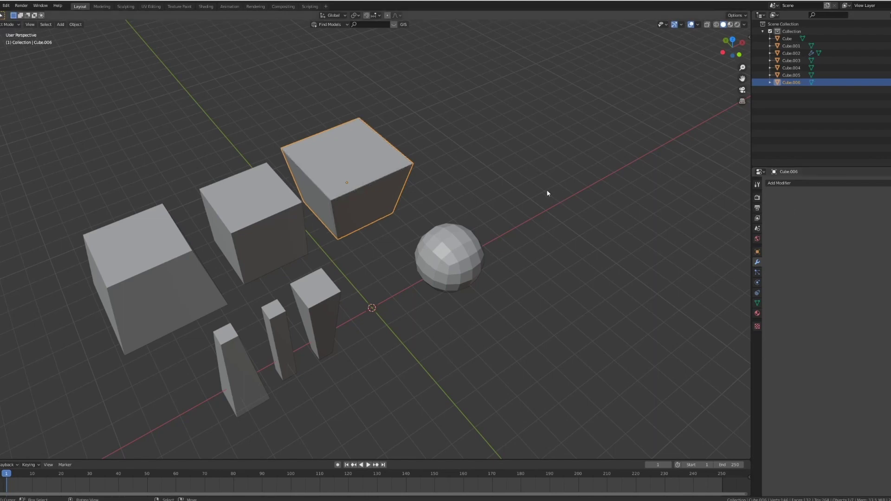
# - Move the sphere up level with the row of raised cubes, leaving space along X for another shape between them
pyautogui.press('KP_1')
pyautogui.click(484, 329)
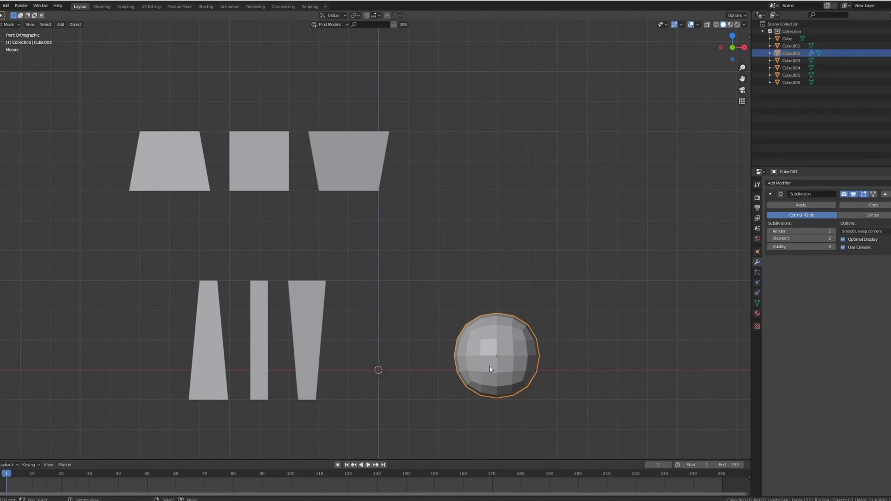
pyautogui.press('g')
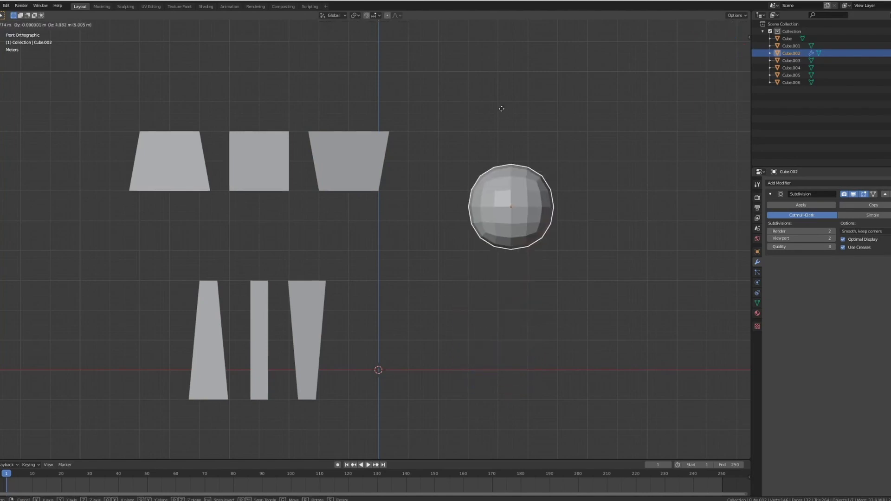
pyautogui.click(523, 84)
pyautogui.keyDown('shift'); pyautogui.moveTo(541, 180); pyautogui.dragTo(303, 178, button='middle'); pyautogui.keyUp('shift')
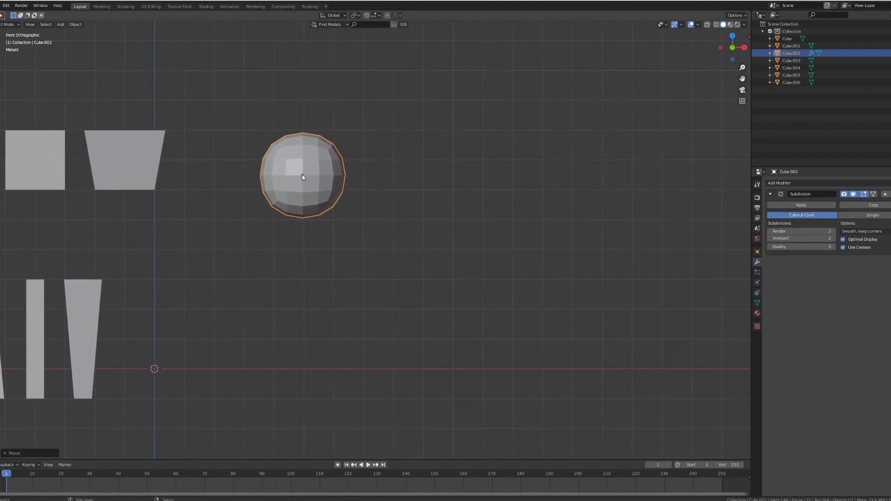
pyautogui.press('g')
pyautogui.click(423, 173)
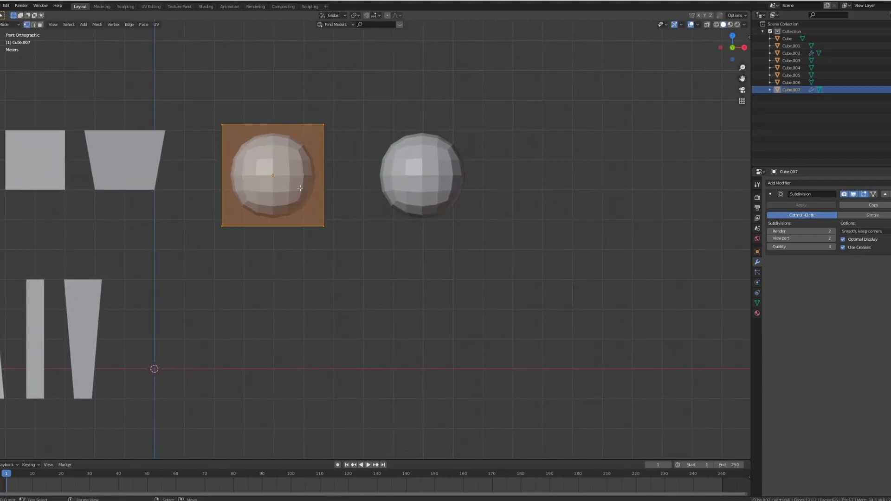
# - Duplicate the sphere toward the cubes and scale the copy's bottom cage vertices outward at constant height to form a wide-based dome
pyautogui.rightClick(325, 220)
pyautogui.hotkey('shift', 'z')
pyautogui.press('c')
pyautogui.moveTo(317, 238); pyautogui.dragTo(235, 234)
pyautogui.rightClick(235, 234)
pyautogui.hotkey('shift', 'z')
pyautogui.press('s')
pyautogui.press('x')
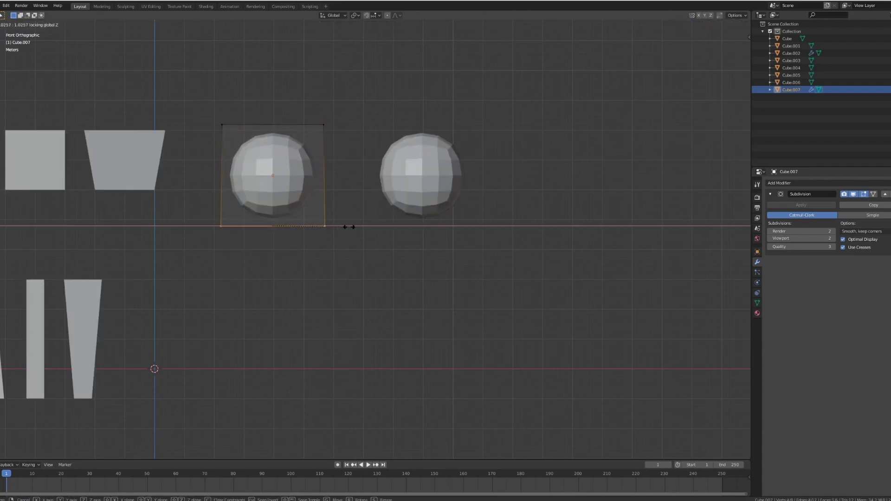
pyautogui.click(383, 218)
pyautogui.moveTo(383, 218); pyautogui.dragTo(366, 208, button='middle')
pyautogui.press('Tab')
pyautogui.moveTo(306, 185); pyautogui.dragTo(309, 188, button='middle')
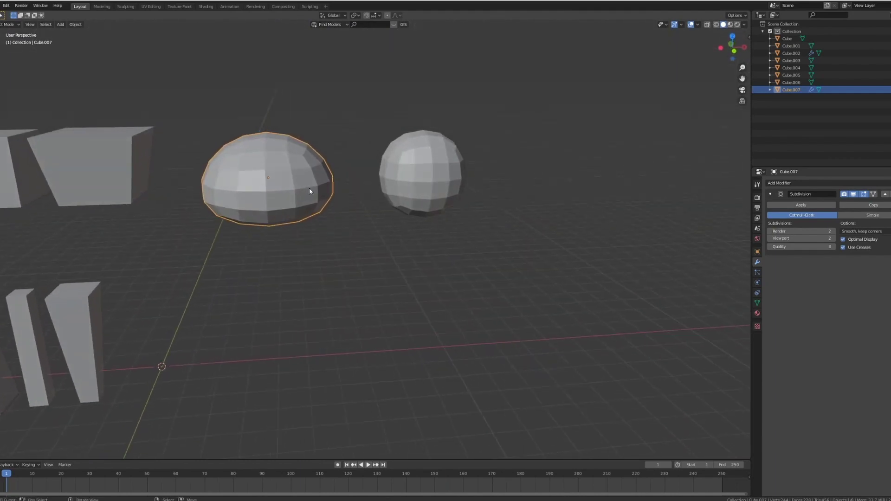
pyautogui.press('KP_1')
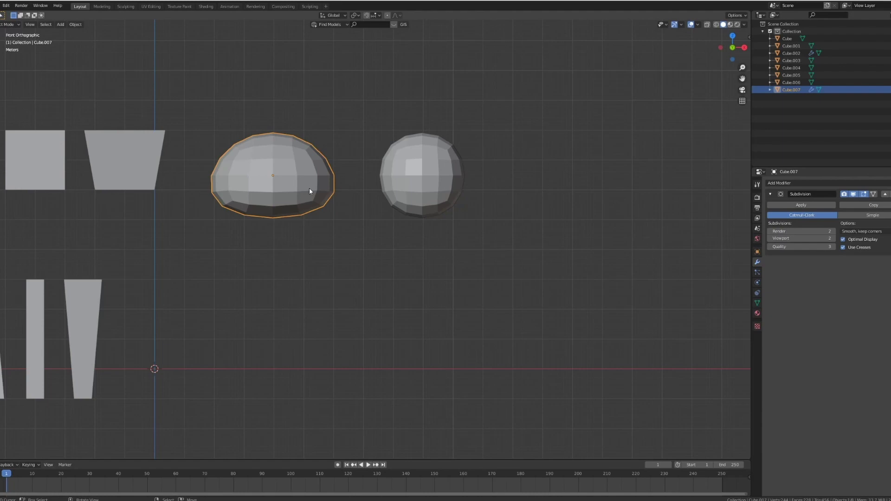
# - Duplicate the original sphere along X to the side opposite the dome shape
pyautogui.keyDown('shift'); pyautogui.moveTo(402, 230); pyautogui.dragTo(318, 231, button='middle'); pyautogui.keyUp('shift')
pyautogui.rightClick(340, 203)
pyautogui.hotkey('shift', 'd')
pyautogui.press('x')
pyautogui.click(477, 213)
# - Scale the new sphere copy's bottom cage vertices inward at constant height to narrow its base
pyautogui.press('Tab')
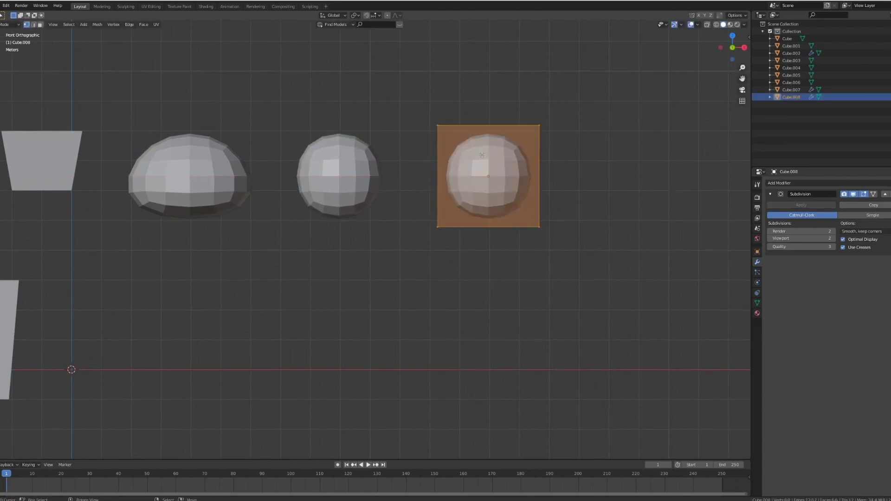
pyautogui.rightClick(519, 227)
pyautogui.hotkey('shift', 'z')
pyautogui.press('c')
pyautogui.moveTo(555, 246); pyautogui.dragTo(453, 230)
pyautogui.rightClick(452, 230)
pyautogui.hotkey('shift', 'z')
pyautogui.press('s')
pyautogui.hotkey('shift', 'z')
pyautogui.click(555, 235)
# - Select the same copy's four top cage vertices and widen them so the shape bulges at its top
pyautogui.moveTo(555, 235); pyautogui.dragTo(533, 259, button='middle')
pyautogui.rightClick(565, 127)
pyautogui.keyDown('shift'); pyautogui.rightClick(567, 148); pyautogui.keyUp('shift')
pyautogui.keyDown('shift'); pyautogui.rightClick(456, 121); pyautogui.keyUp('shift')
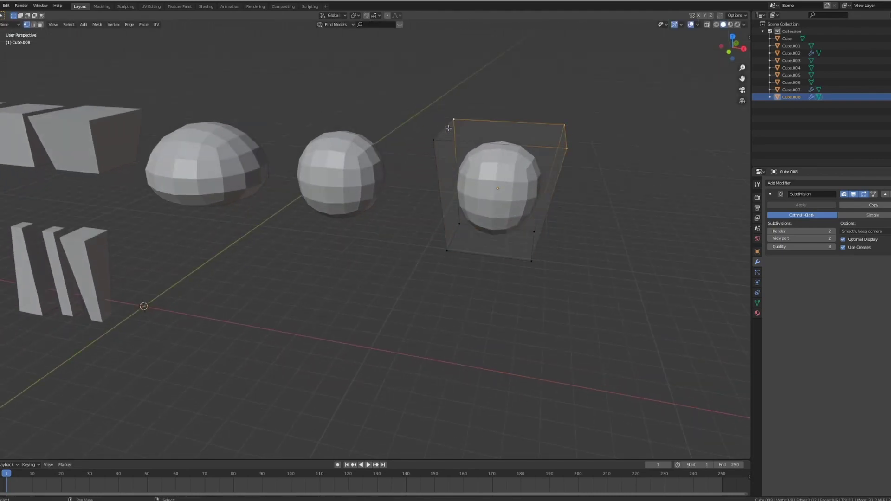
pyautogui.keyDown('shift'); pyautogui.rightClick(568, 158); pyautogui.keyUp('shift')
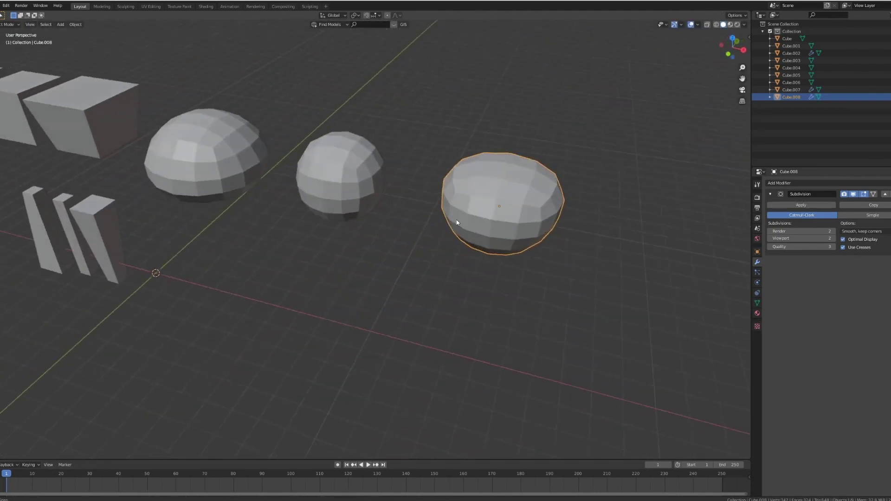
pyautogui.moveTo(457, 223); pyautogui.dragTo(473, 200, button='middle')
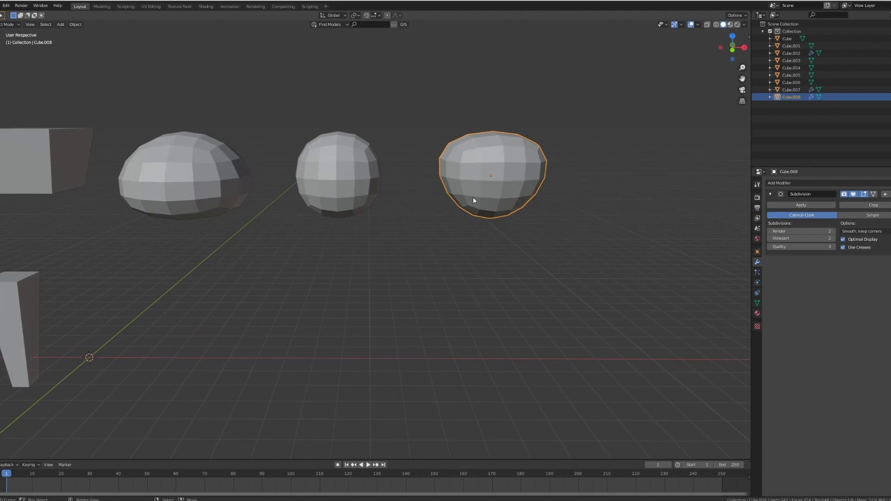
pyautogui.press('KP_1')
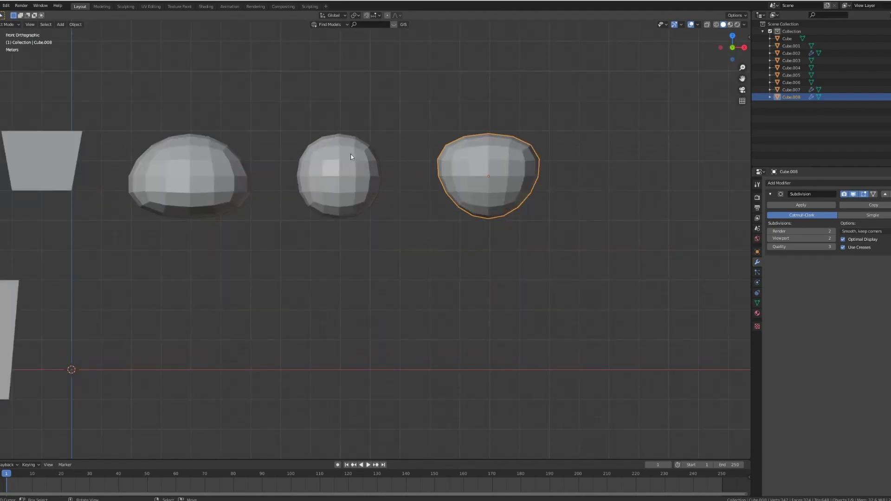
# - Try stretching the middle sphere's mesh along Y into an elongated ellipsoid, and cancel the scaling
pyautogui.moveTo(349, 157); pyautogui.dragTo(372, 199, button='middle')
pyautogui.click(331, 181)
pyautogui.press('Tab')
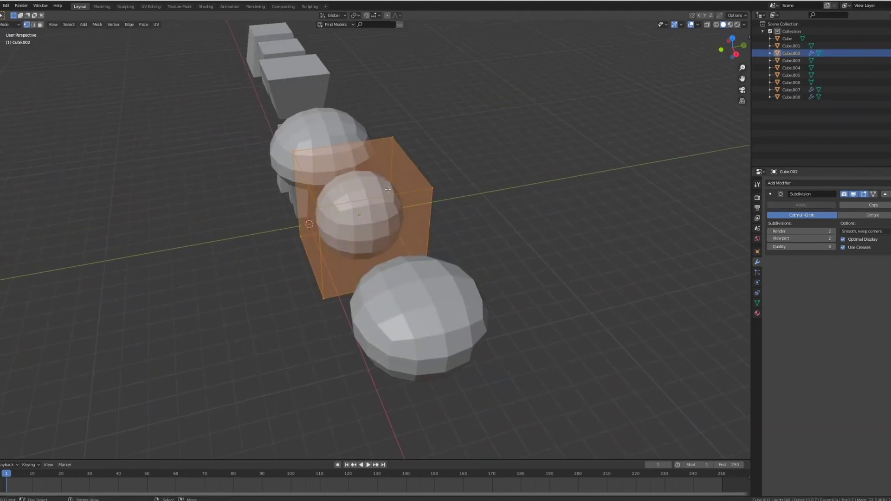
pyautogui.press('s')
pyautogui.press('y')
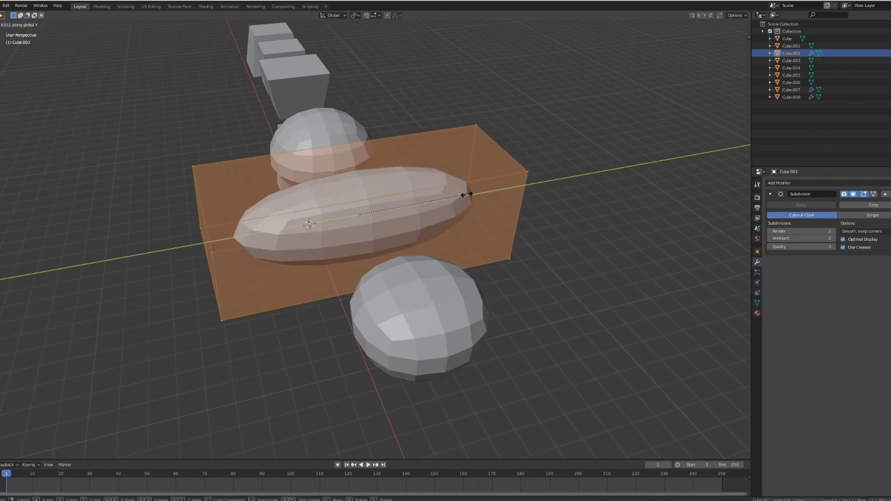
pyautogui.rightClick(467, 195)
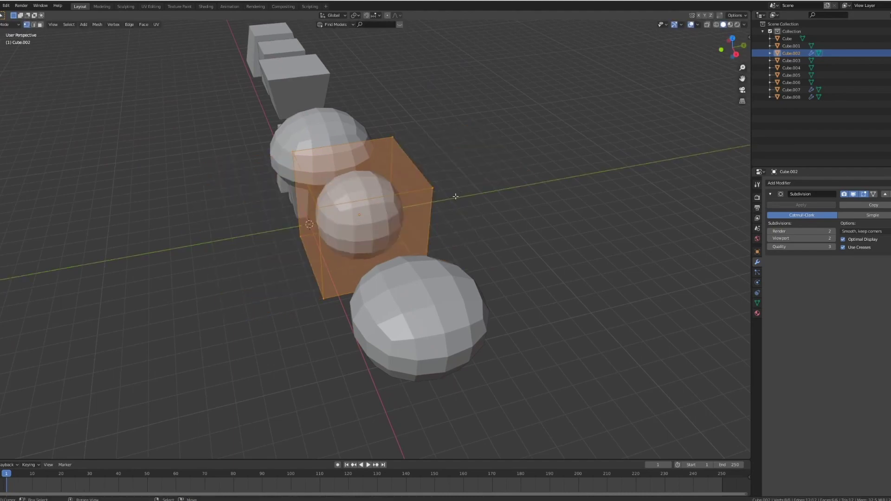
pyautogui.press('Tab')
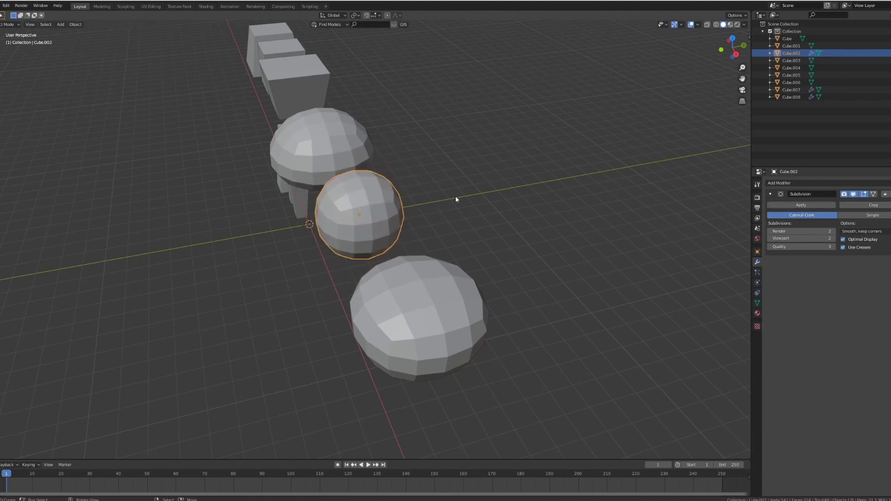
pyautogui.press('KP_1')
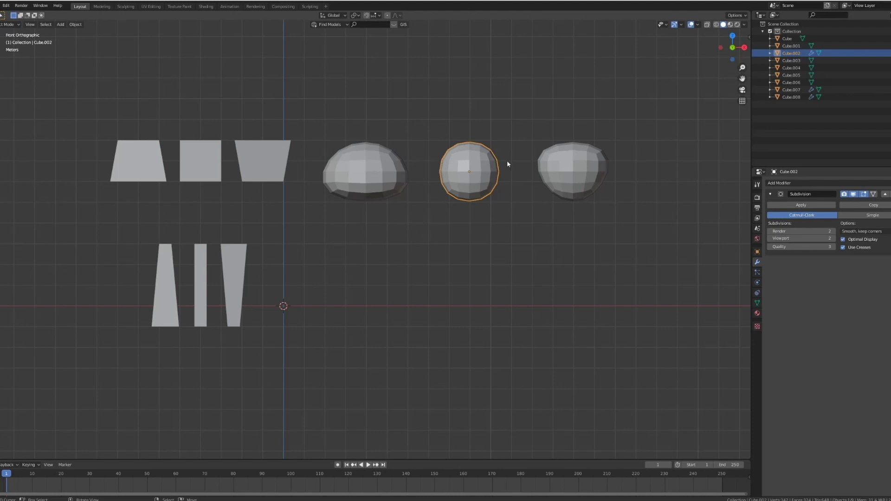
# - Examine the wide-based and wide-topped sphere variations from several angles
pyautogui.click(354, 161)
pyautogui.moveTo(406, 171); pyautogui.dragTo(436, 182, button='middle')
pyautogui.click(567, 147)
pyautogui.moveTo(567, 148); pyautogui.dragTo(520, 179, button='middle')
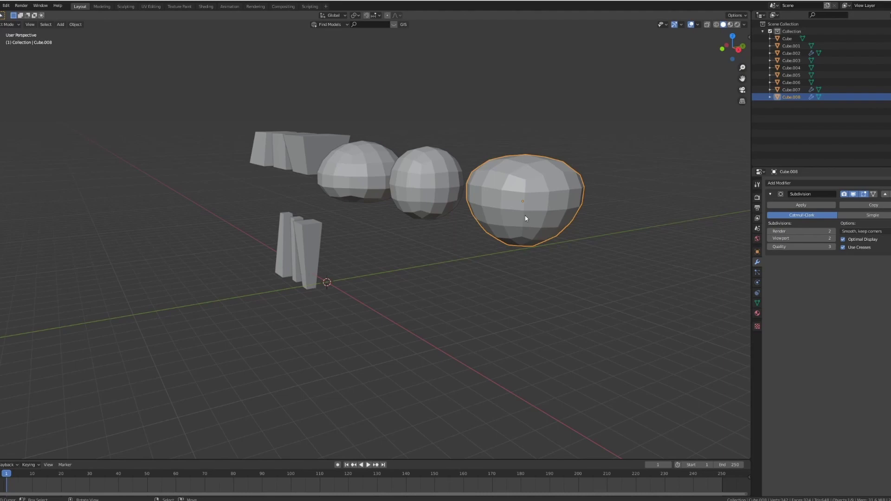
pyautogui.moveTo(525, 218); pyautogui.dragTo(504, 201, button='middle')
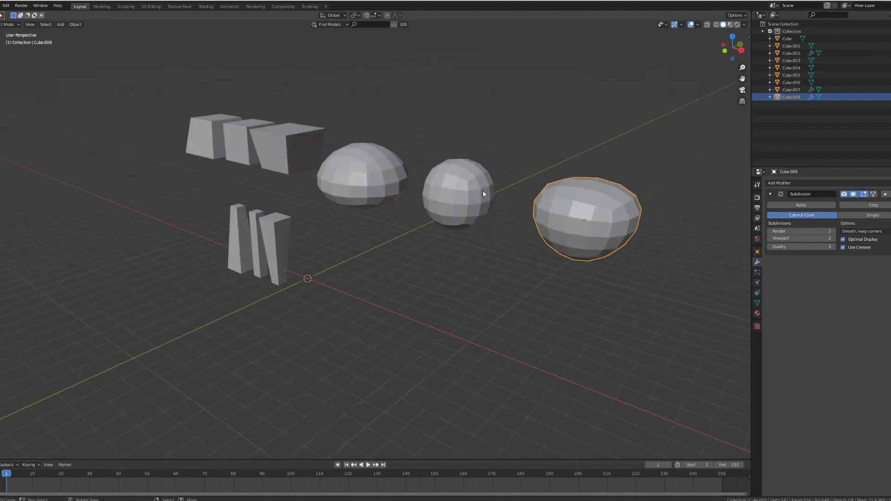
pyautogui.click(395, 180)
pyautogui.moveTo(395, 180); pyautogui.dragTo(383, 190, button='middle')
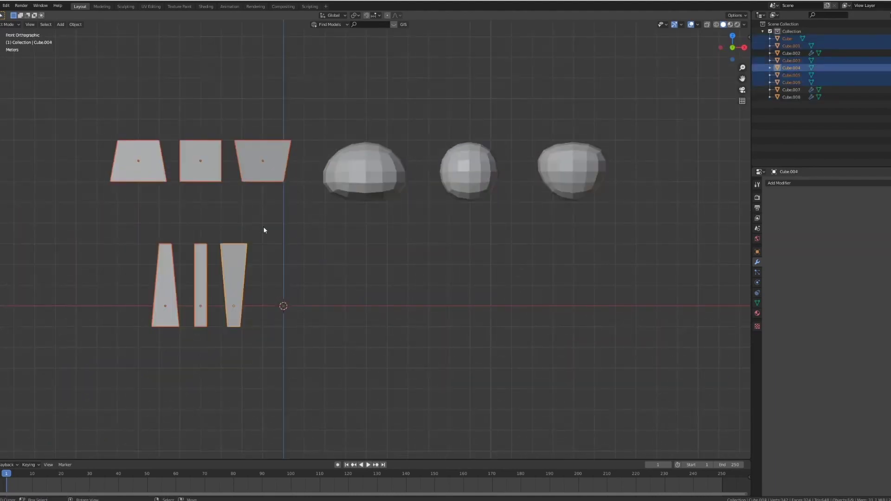
# - Move the selected block and cube shapes together along X, farther away from the three spheres
pyautogui.press('g')
pyautogui.press('x')
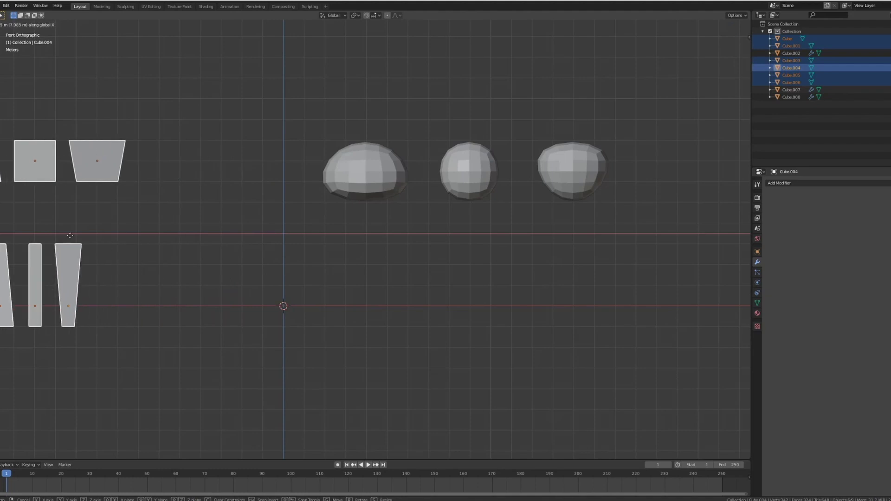
pyautogui.click(732, 234)
# - Move the wide-topped sphere along X so it sits beside the row of cube shapes
pyautogui.click(362, 157)
pyautogui.keyDown('shift'); pyautogui.click(491, 157); pyautogui.keyUp('shift')
pyautogui.click(550, 165)
pyautogui.scroll(-3, 629, 194)
pyautogui.press('g')
pyautogui.press('x')
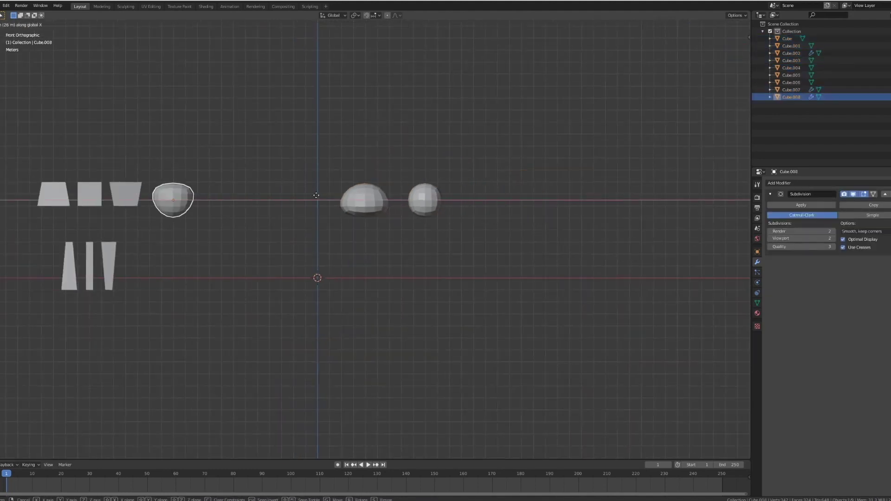
pyautogui.click(316, 195)
# - Move the wide-based sphere along X to line up with the wide-topped one, and lower it along Z directly beneath it
pyautogui.scroll(6, 413, 246)
pyautogui.scroll(-2, 427, 247)
pyautogui.keyDown('shift'); pyautogui.moveTo(427, 247); pyautogui.dragTo(457, 275, button='middle'); pyautogui.keyUp('shift')
pyautogui.click(392, 181)
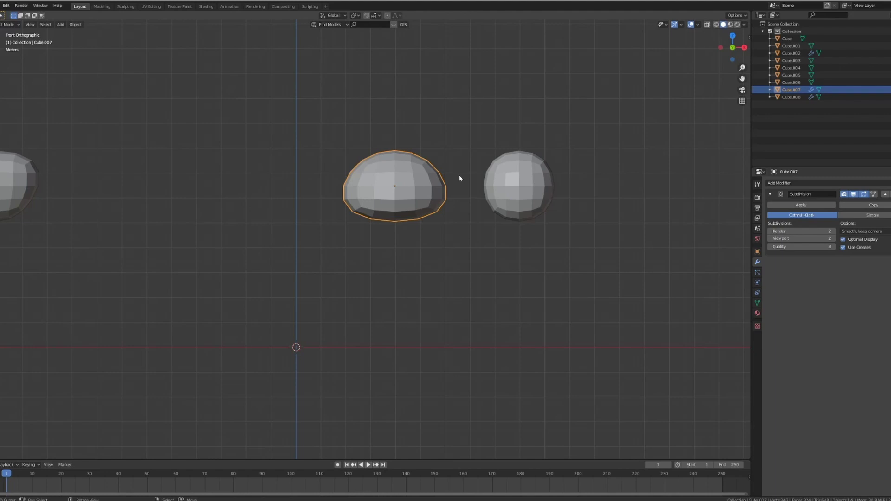
pyautogui.moveTo(460, 178); pyautogui.dragTo(413, 196, button='middle')
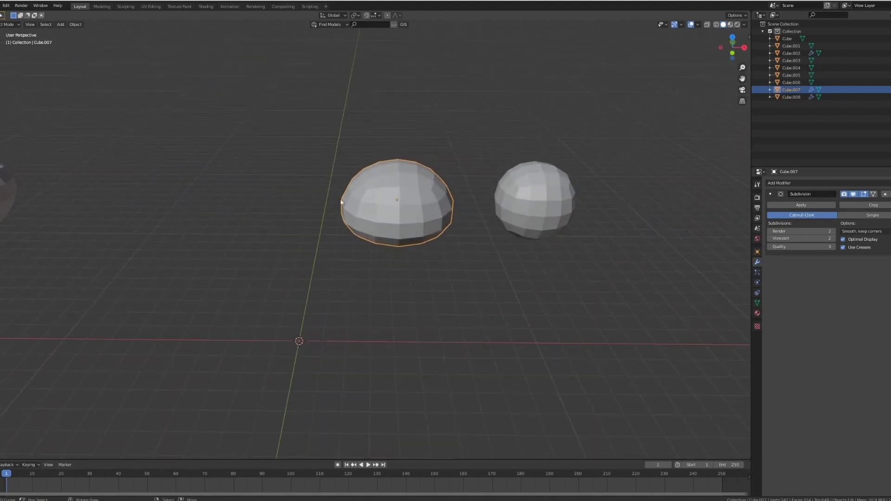
pyautogui.press('KP_1')
pyautogui.scroll(-1, 384, 223)
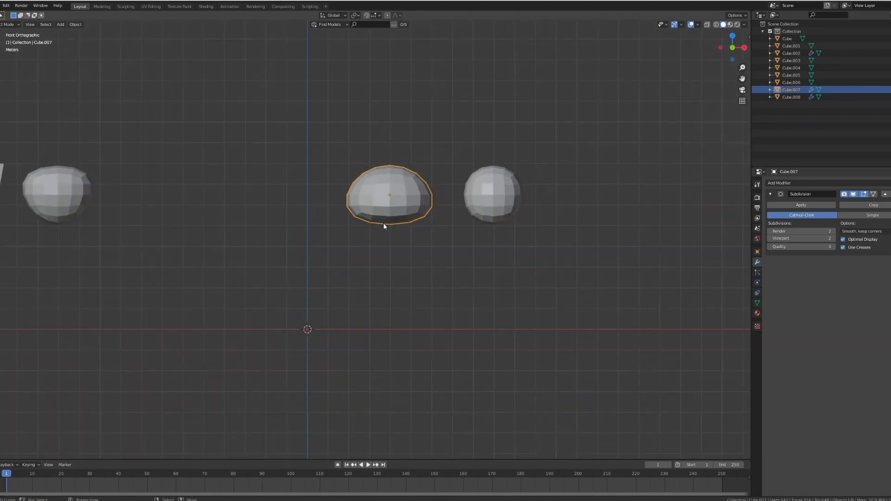
pyautogui.press('g')
pyautogui.press('x')
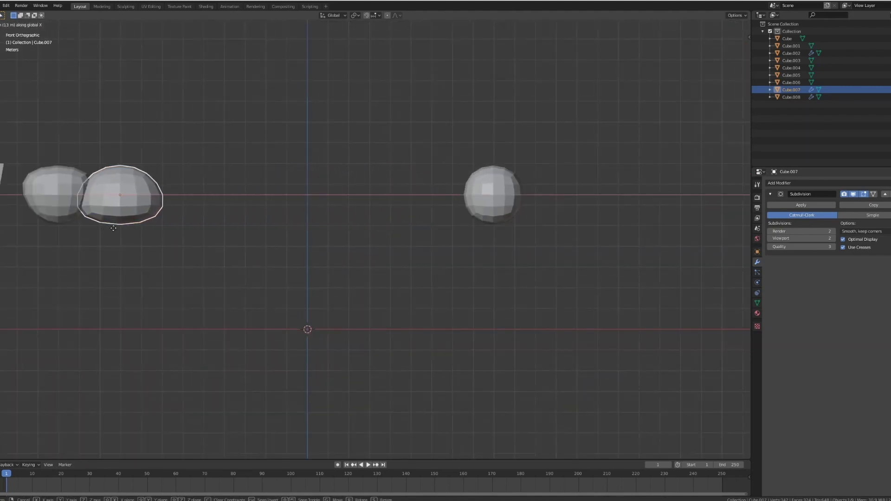
pyautogui.click(57, 220)
pyautogui.press('g')
pyautogui.press('z')
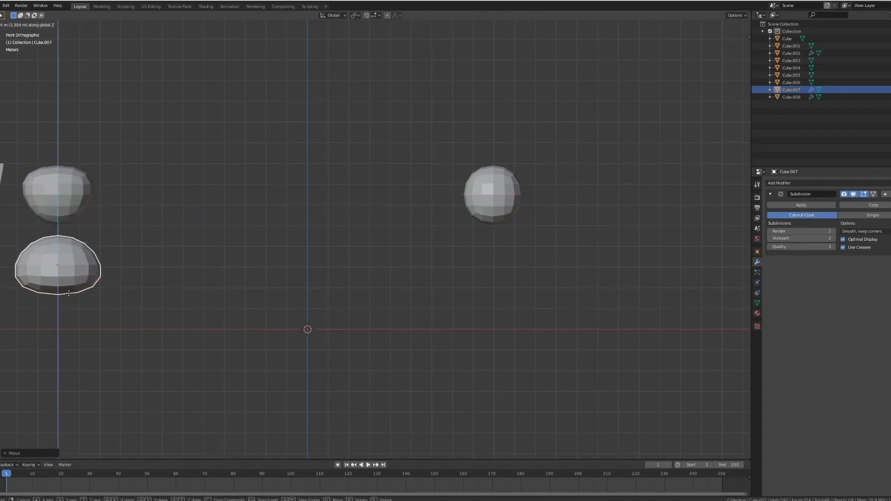
pyautogui.click(57, 304)
# - Move the plain sphere along X to the world centre line
pyautogui.click(512, 207)
pyautogui.press('g')
pyautogui.press('x')
pyautogui.click(344, 207)
# - Select the four front cage vertices of the plain sphere and pull them forward along Y to elongate the shape
pyautogui.moveTo(343, 207); pyautogui.dragTo(342, 243, button='middle')
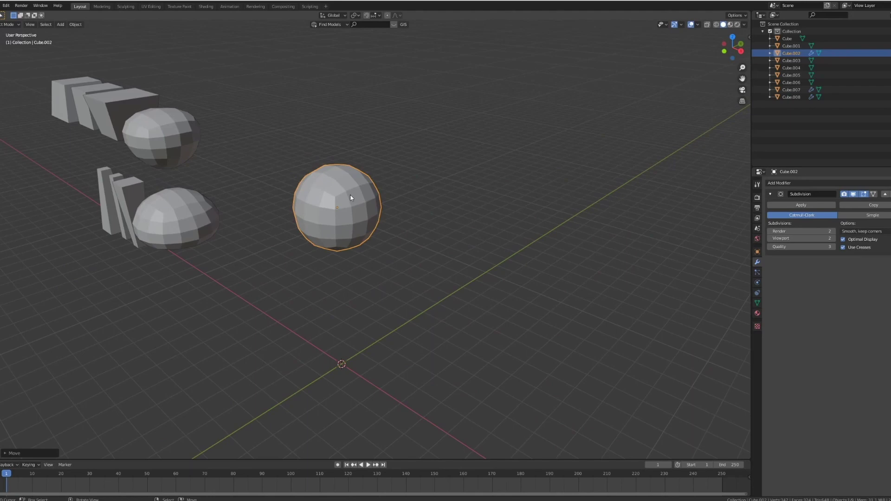
pyautogui.press('Tab')
pyautogui.rightClick(336, 193)
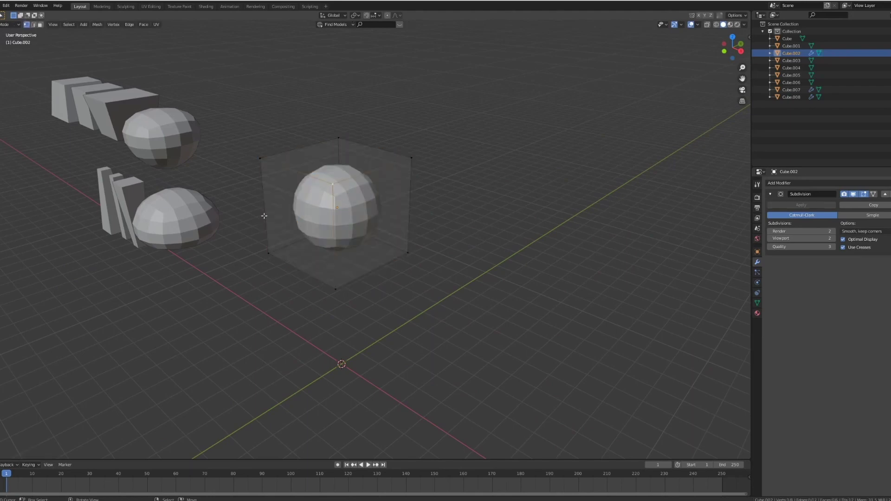
pyautogui.keyDown('shift'); pyautogui.rightClick(270, 251); pyautogui.keyUp('shift')
pyautogui.keyDown('shift'); pyautogui.rightClick(262, 161); pyautogui.keyUp('shift')
pyautogui.keyDown('shift'); pyautogui.rightClick(337, 292); pyautogui.keyUp('shift')
pyautogui.press('g')
pyautogui.press('y')
pyautogui.click(321, 255)
# - Add a loop cut around the middle of the elongated shape's cage and lower that loop along Z
pyautogui.hotkey('ctrl', 'r')
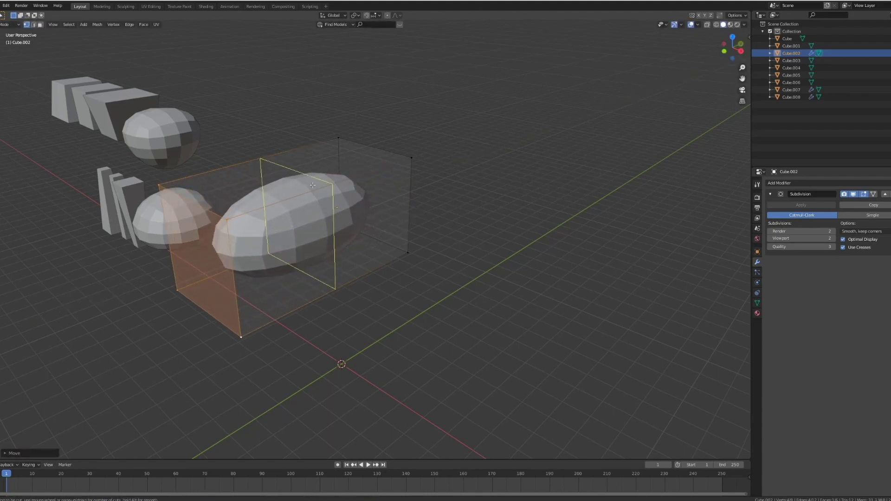
pyautogui.click(312, 186)
pyautogui.click(313, 186)
pyautogui.moveTo(313, 185); pyautogui.dragTo(339, 190, button='middle')
pyautogui.press('g')
pyautogui.press('z')
pyautogui.click(351, 214)
# - Select the four rear cage vertices of the elongated shape and scale them up in every direction except Y
pyautogui.press('Tab')
pyautogui.press('Tab')
pyautogui.moveTo(408, 167); pyautogui.dragTo(416, 217, button='middle')
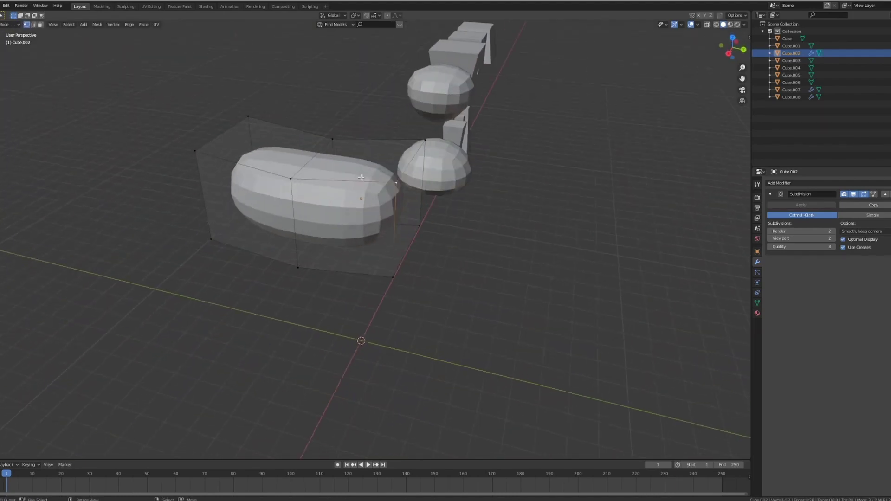
pyautogui.keyDown('shift'); pyautogui.click(424, 142); pyautogui.keyUp('shift')
pyautogui.keyDown('shift'); pyautogui.click(402, 257); pyautogui.keyUp('shift')
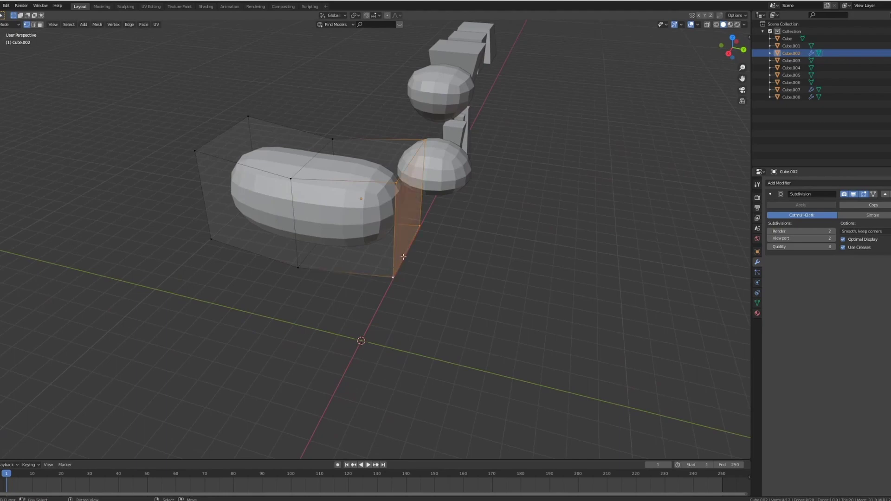
pyautogui.moveTo(402, 255); pyautogui.dragTo(468, 239, button='middle')
pyautogui.press('s')
pyautogui.hotkey('shift', 'y')
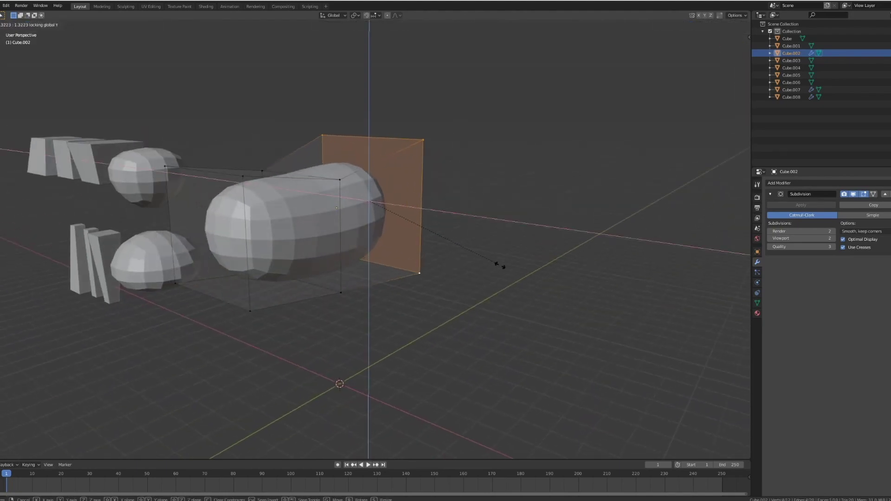
pyautogui.click(512, 273)
pyautogui.moveTo(427, 236); pyautogui.dragTo(169, 235, button='middle')
pyautogui.press('Tab')
# - Rename the elongated body object as bee
pyautogui.moveTo(319, 189); pyautogui.dragTo(339, 209, button='middle')
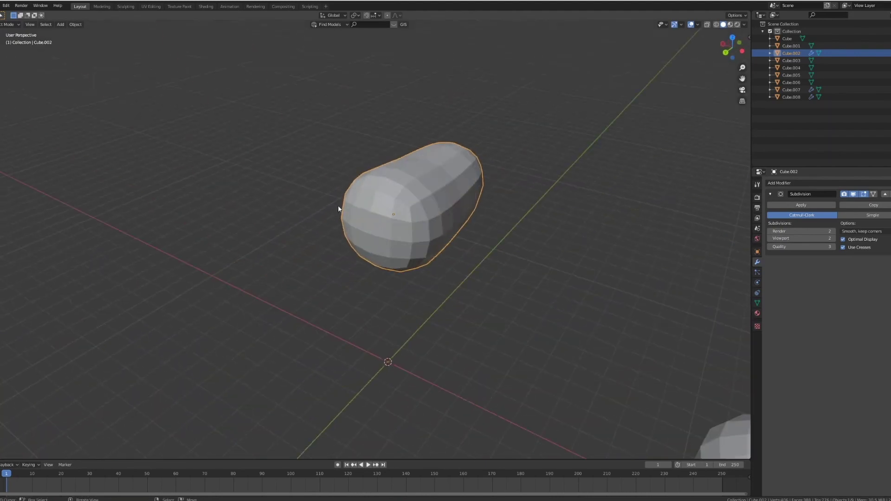
pyautogui.moveTo(429, 230); pyautogui.dragTo(354, 230, button='middle')
pyautogui.press('KP_1')
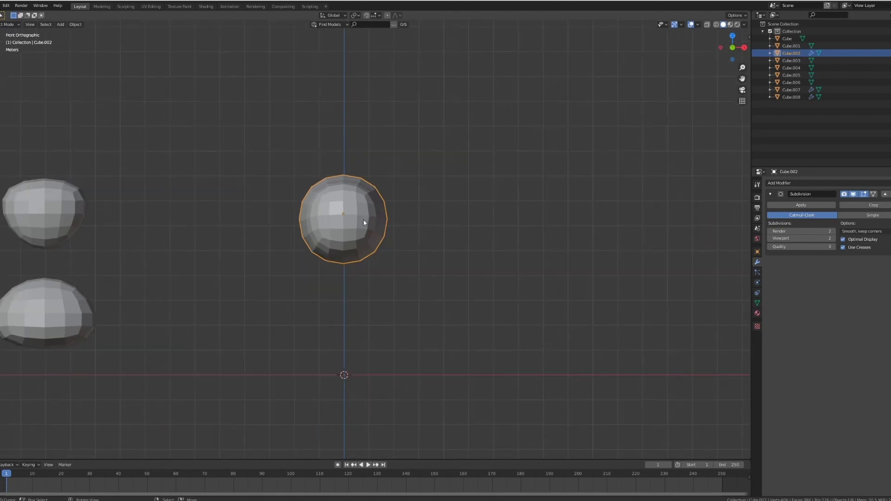
pyautogui.scroll(-3, 88, 233)
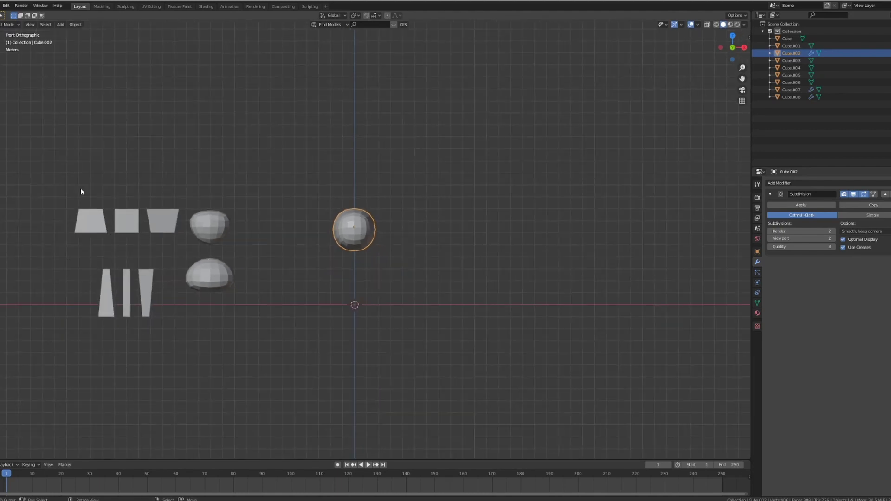
pyautogui.scroll(6, 389, 230)
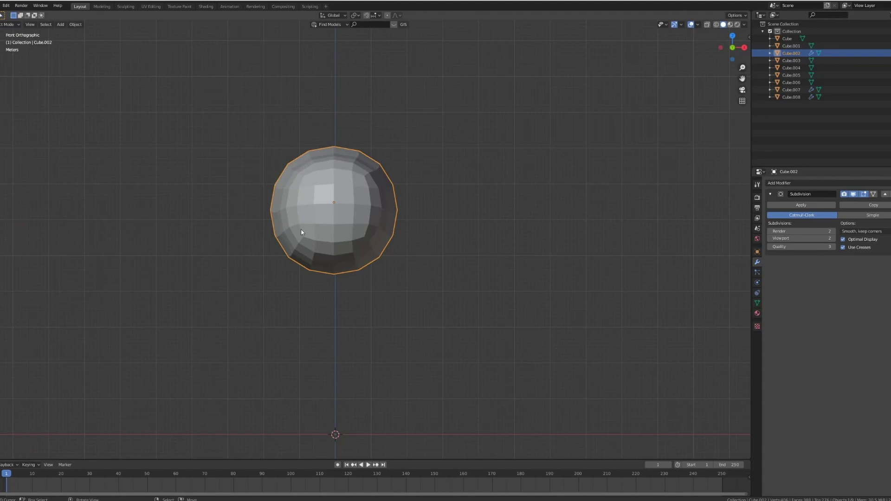
pyautogui.doubleClick(797, 53)
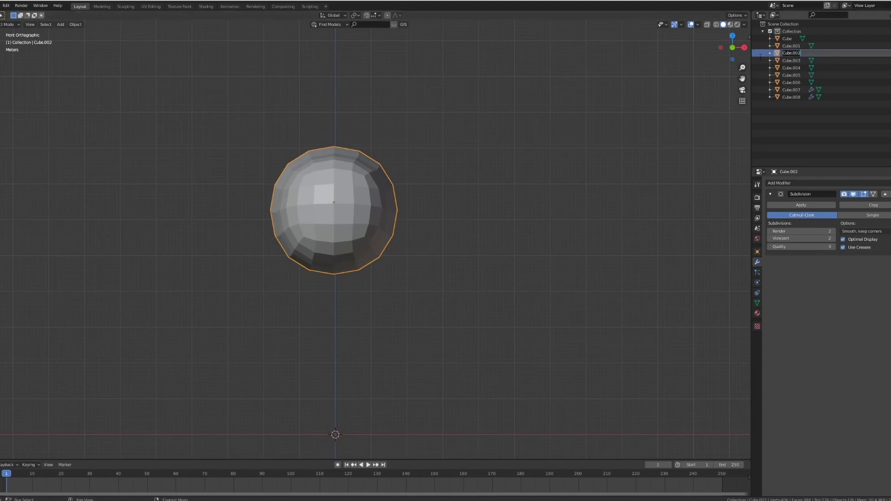
pyautogui.write('bee')
pyautogui.press('Return')
# - Add a cube beside the bee body and give it a Subdivision modifier with viewport and render levels of 3
pyautogui.moveTo(420, 188); pyautogui.dragTo(588, 175, button='middle')
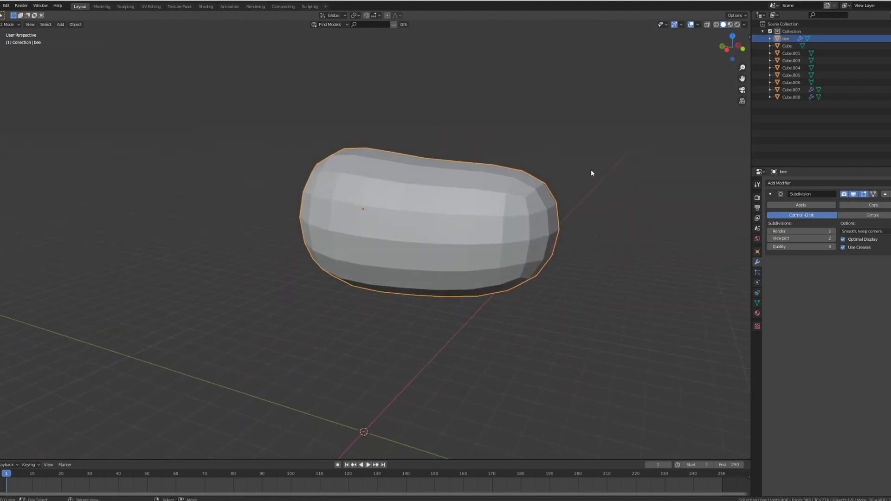
pyautogui.press('KP_1')
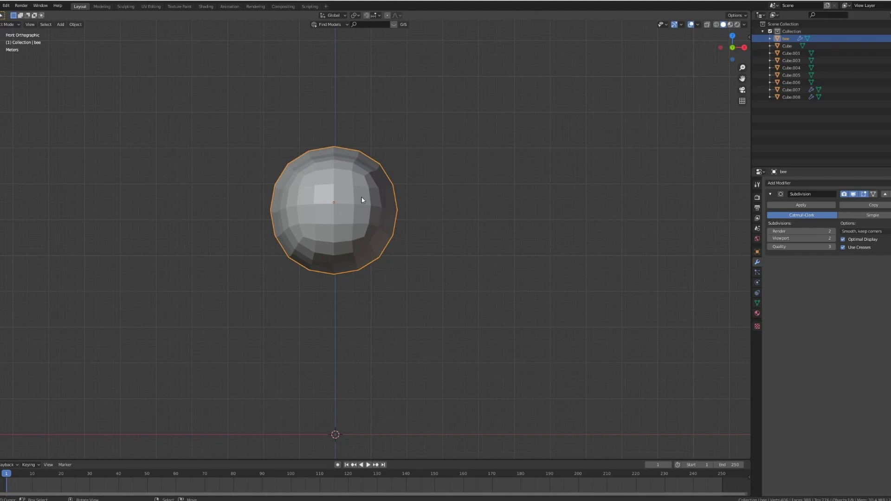
pyautogui.hotkey('shift', 'a')
pyautogui.moveTo(361, 197)
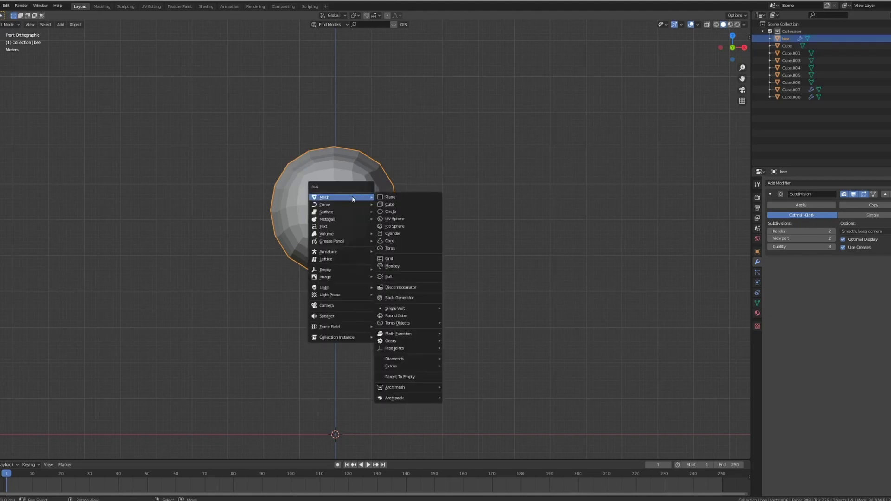
pyautogui.click(388, 204)
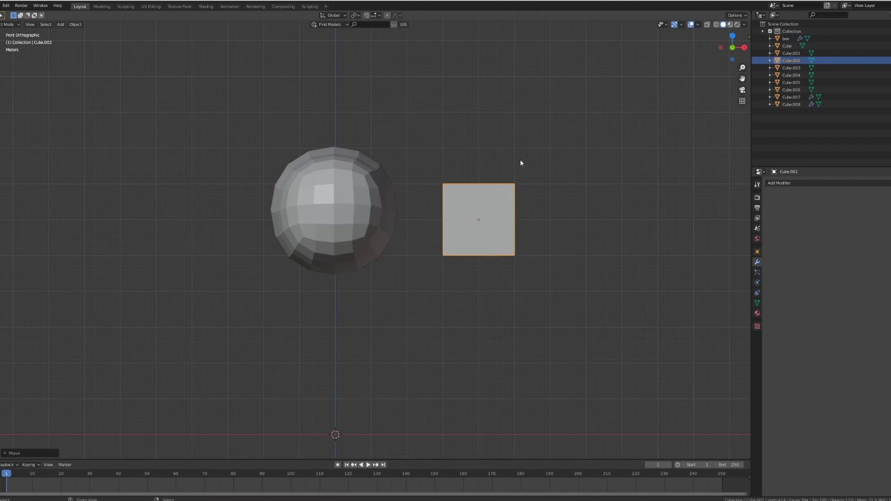
pyautogui.hotkey('ctrl', '2')
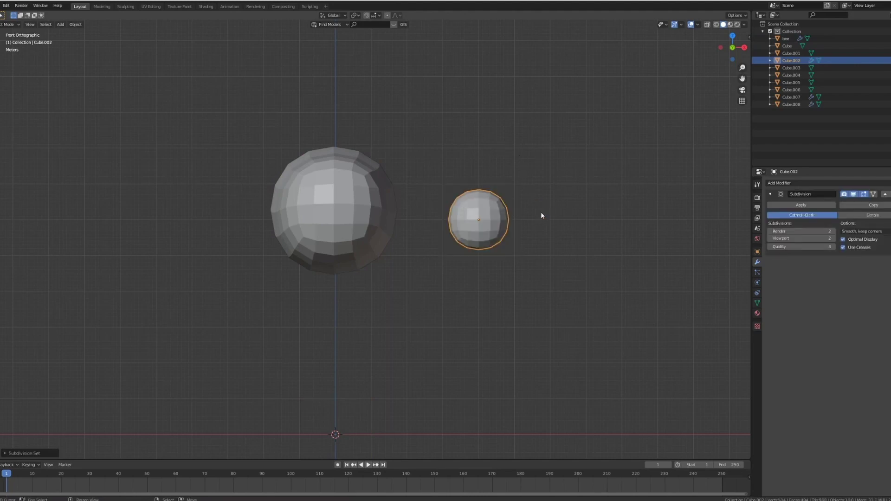
pyautogui.click(834, 239)
pyautogui.click(833, 232)
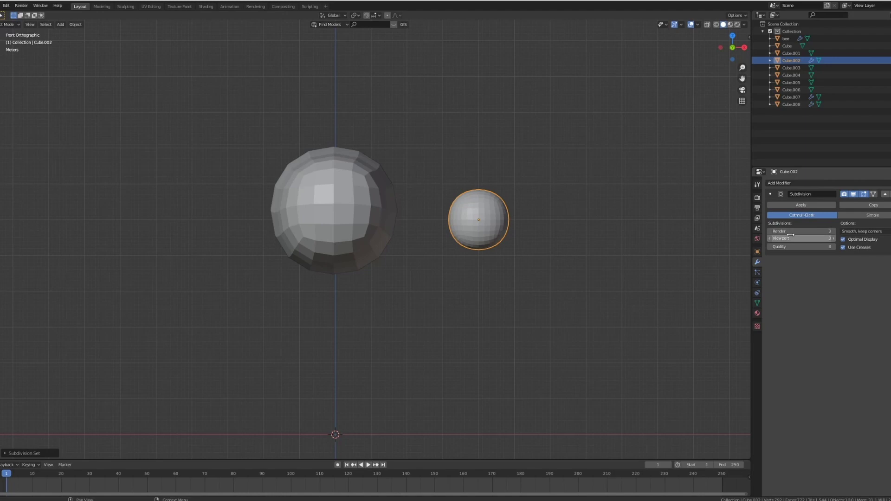
# - Add a Cast modifier of type Sphere to the subdivided cube and shade it smooth
pyautogui.click(800, 206)
pyautogui.click(810, 183)
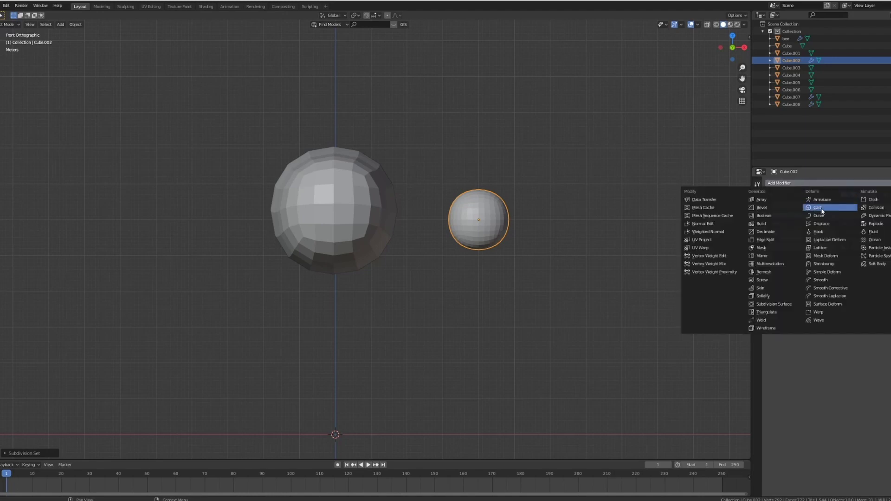
pyautogui.click(822, 209)
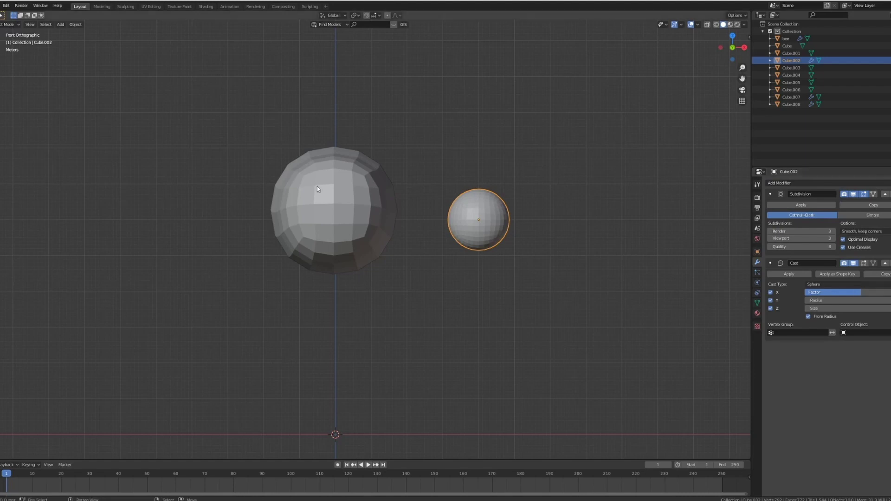
pyautogui.rightClick(522, 202)
pyautogui.click(522, 201)
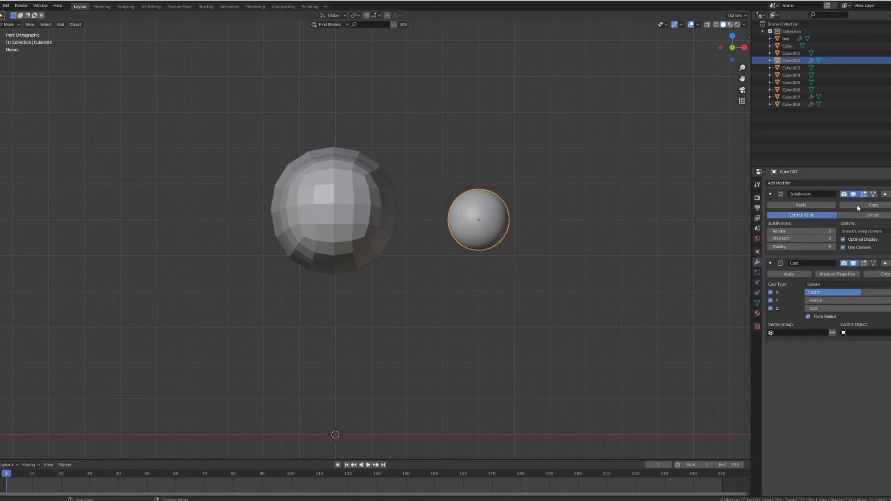
# - Move the smooth sphere over the bee body's front end and bring it forward along Y until it clears the surface
pyautogui.keyDown('shift'); pyautogui.moveTo(473, 221); pyautogui.dragTo(447, 229, button='middle'); pyautogui.keyUp('shift')
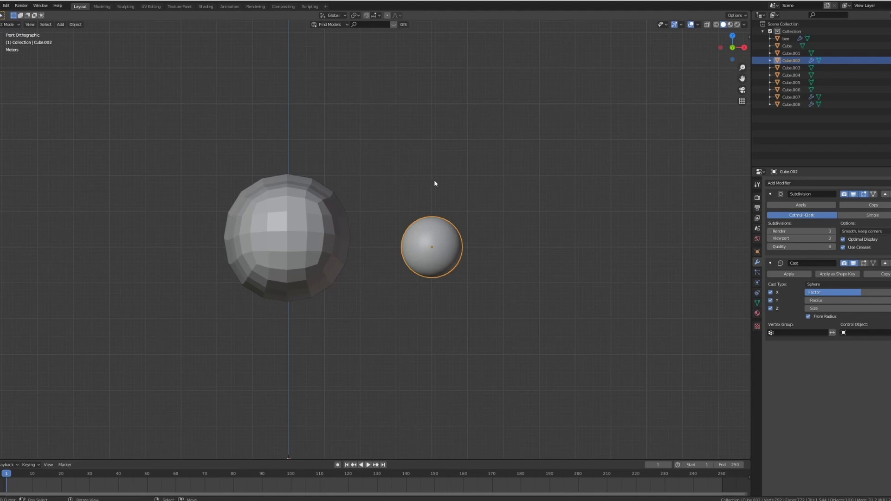
pyautogui.moveTo(421, 278); pyautogui.dragTo(292, 248, button='middle')
pyautogui.moveTo(157, 265); pyautogui.dragTo(289, 232, button='middle')
pyautogui.press('KP_1')
pyautogui.press('g')
pyautogui.click(330, 226)
pyautogui.press('g')
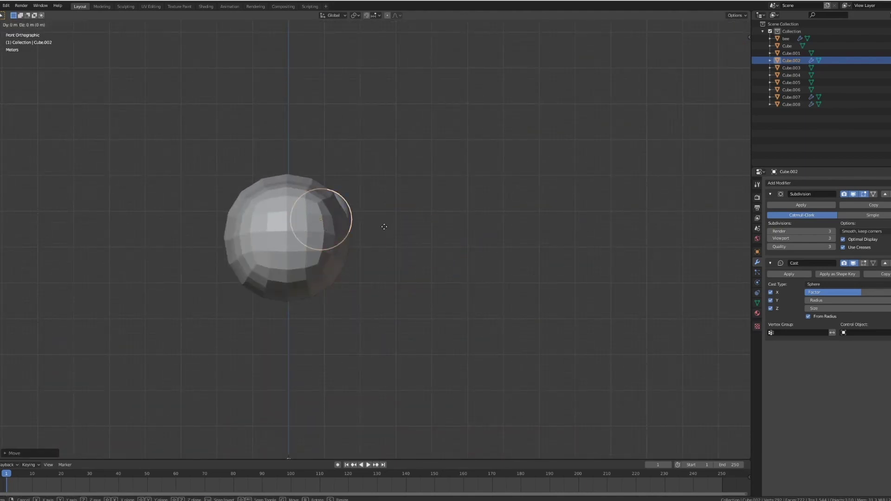
pyautogui.press('y')
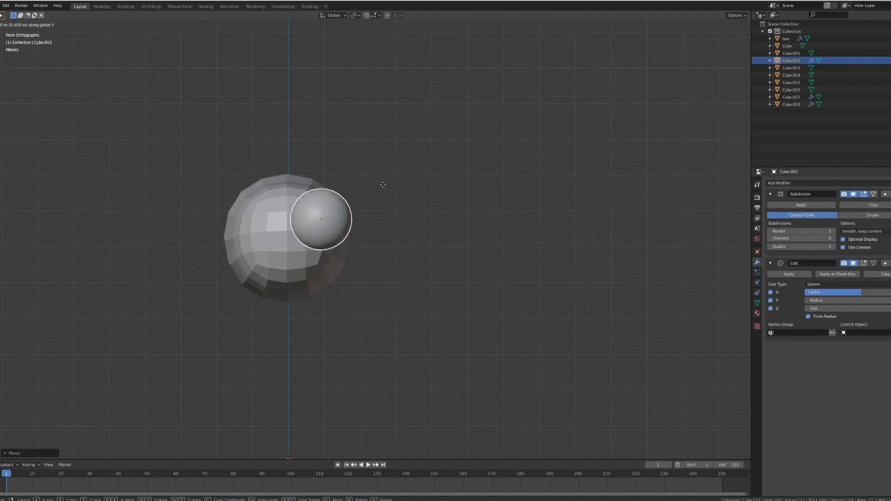
pyautogui.click(383, 186)
# - Scale the smooth sphere down uniformly to roughly 0.6 of its size to suit the bee body
pyautogui.moveTo(384, 187); pyautogui.dragTo(402, 212, button='middle')
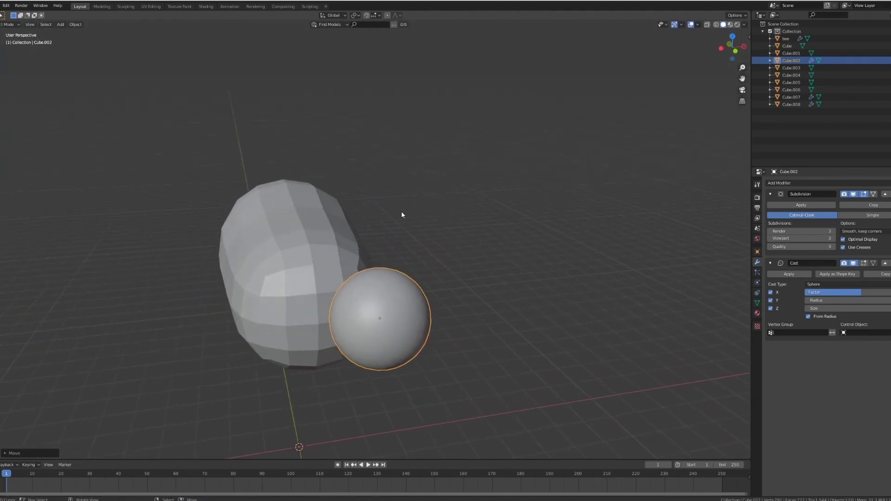
pyautogui.press('KP_1')
pyautogui.press('s')
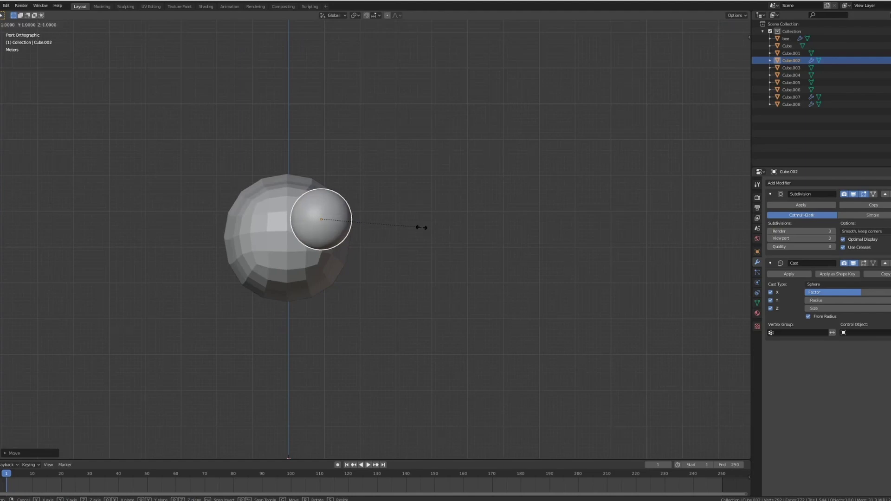
pyautogui.click(387, 225)
# - Move the small smooth sphere about 3 m along X, out to the side of the bee body
pyautogui.moveTo(342, 231); pyautogui.dragTo(323, 269, button='middle')
pyautogui.press('KP_1')
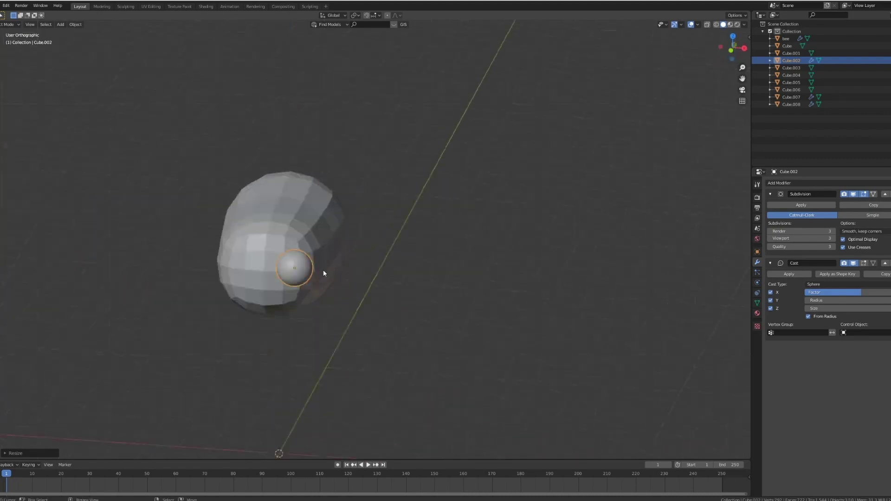
pyautogui.press('KP_1')
pyautogui.press('g')
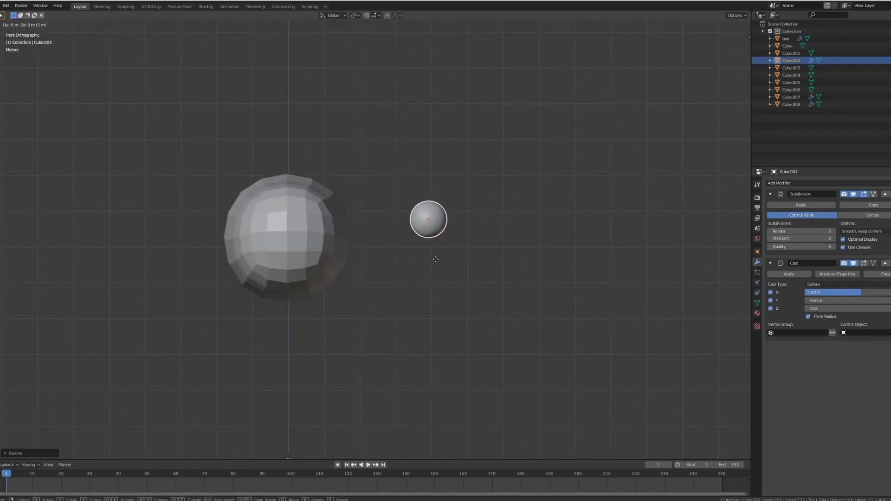
pyautogui.click(433, 249)
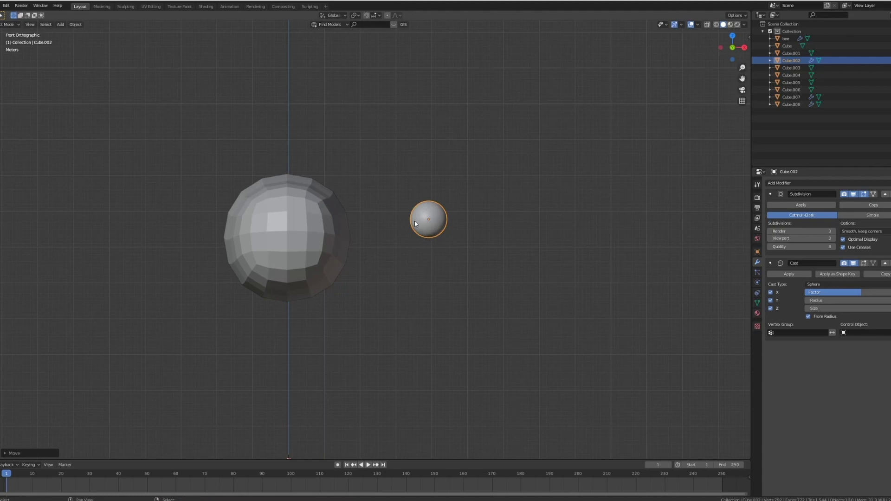
# - Duplicate the smooth sphere, place the copy above it along Z, and scale the copy up to about 1.6
pyautogui.hotkey('shift', 'd')
pyautogui.press('z')
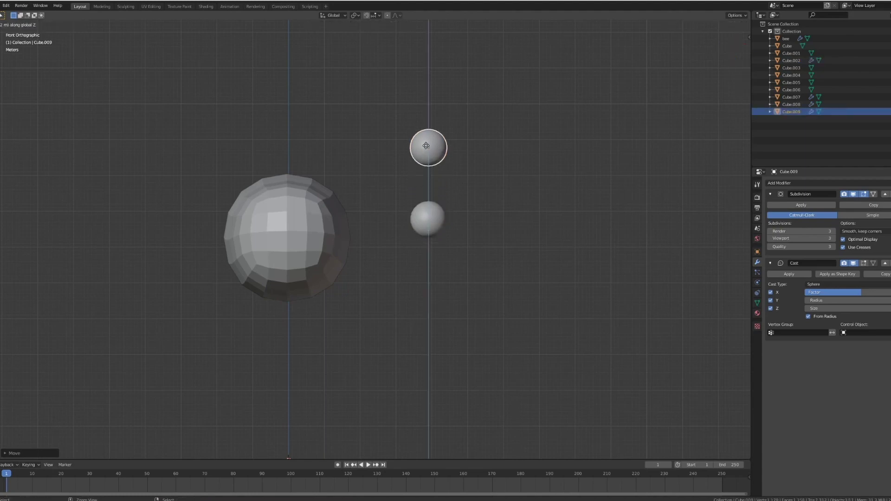
pyautogui.click(450, 135)
pyautogui.press('s')
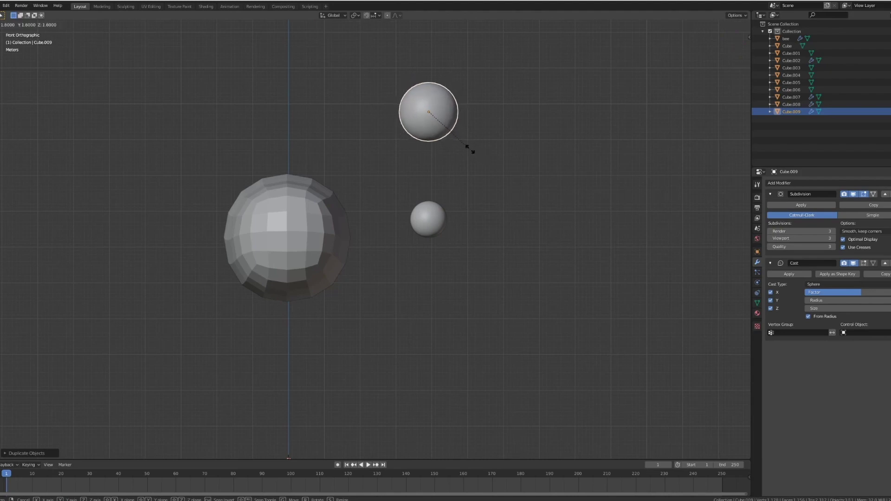
pyautogui.click(469, 149)
# - Duplicate the enlarged sphere, place the copy below the other spheres along Z, and scale it down to about 0.3
pyautogui.hotkey('shift', 'd')
pyautogui.press('z')
pyautogui.click(462, 343)
pyautogui.press('s')
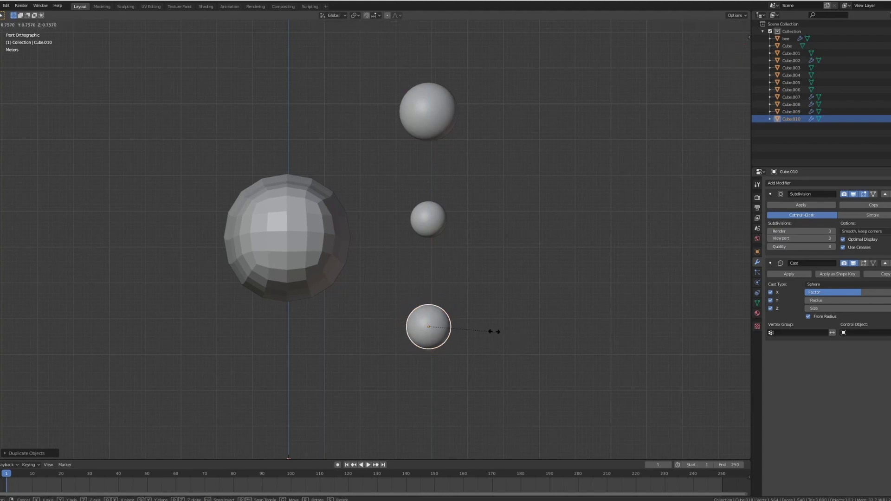
pyautogui.click(450, 335)
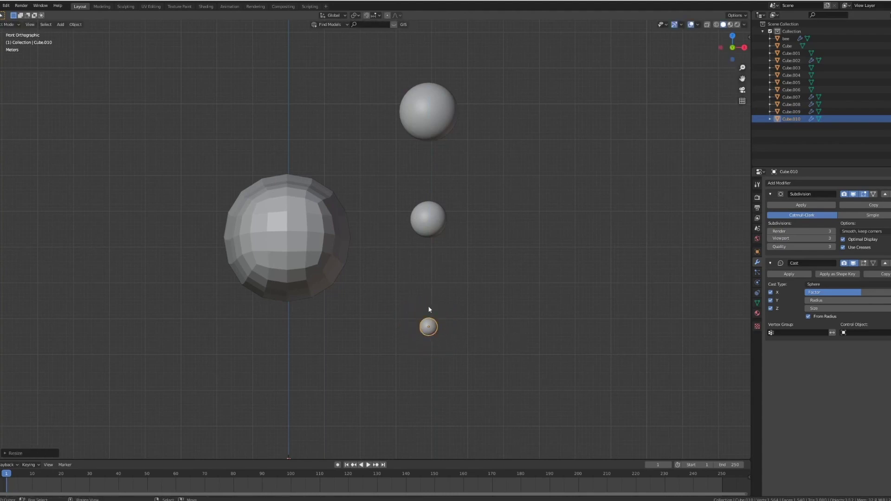
# - Move the smallest sphere onto the bee body's face as an eye and shift it along Y to the front surface
pyautogui.press('g')
pyautogui.click(321, 196)
pyautogui.moveTo(307, 194); pyautogui.dragTo(292, 231, button='middle')
pyautogui.moveTo(216, 243); pyautogui.dragTo(285, 237, button='middle')
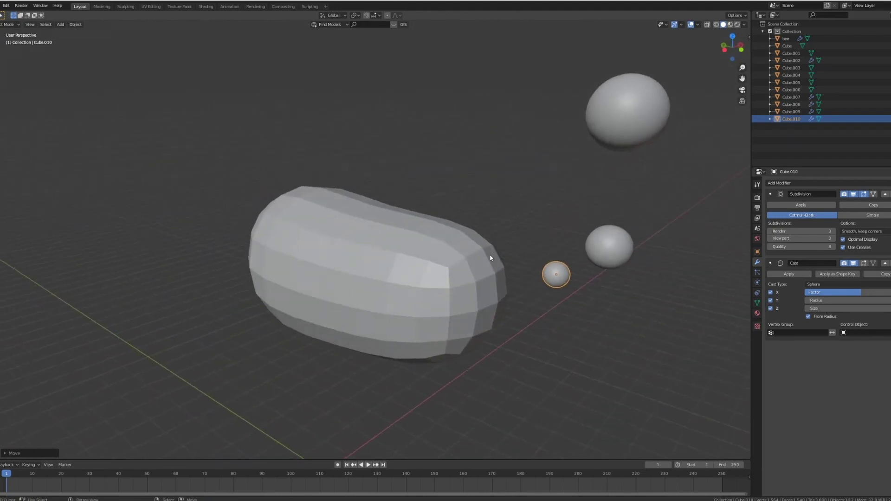
pyautogui.press('KP_1')
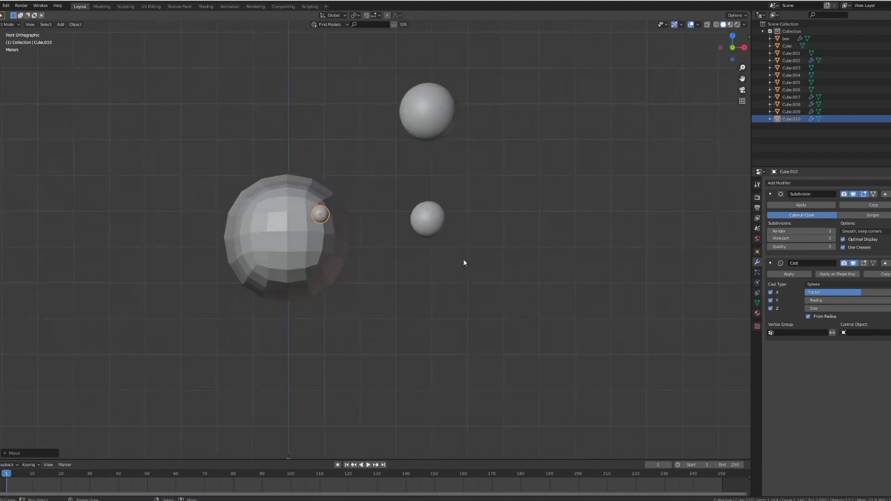
pyautogui.moveTo(373, 228); pyautogui.dragTo(352, 281, button='middle')
pyautogui.press('g')
pyautogui.press('y')
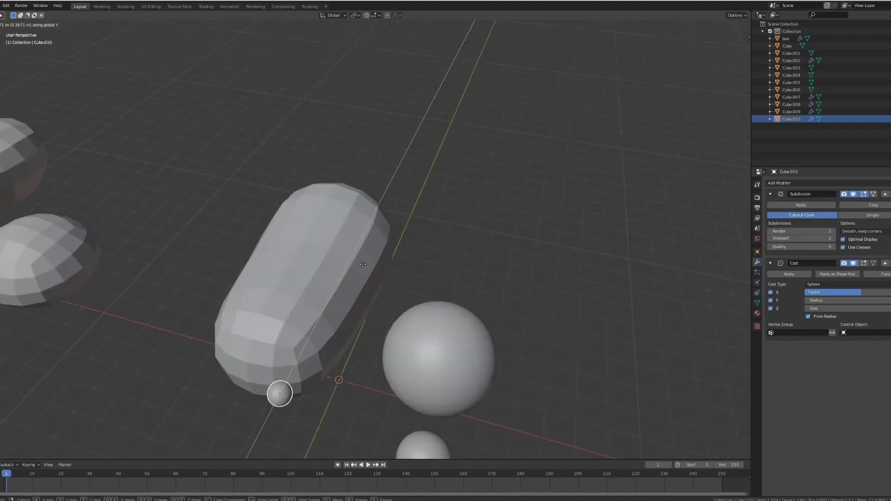
pyautogui.click(388, 251)
# - Duplicate the eye sphere and slide the copy along X to the opposite side of the bee's face
pyautogui.press('KP_1')
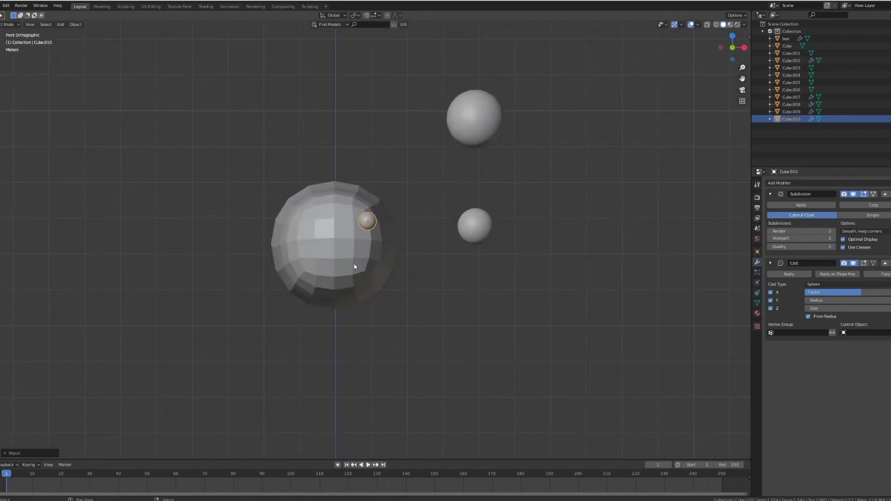
pyautogui.keyDown('shift'); pyautogui.moveTo(354, 266); pyautogui.dragTo(367, 271, button='middle'); pyautogui.keyUp('shift')
pyautogui.scroll(2, 398, 261)
pyautogui.hotkey('shift', 'd')
pyautogui.press('x')
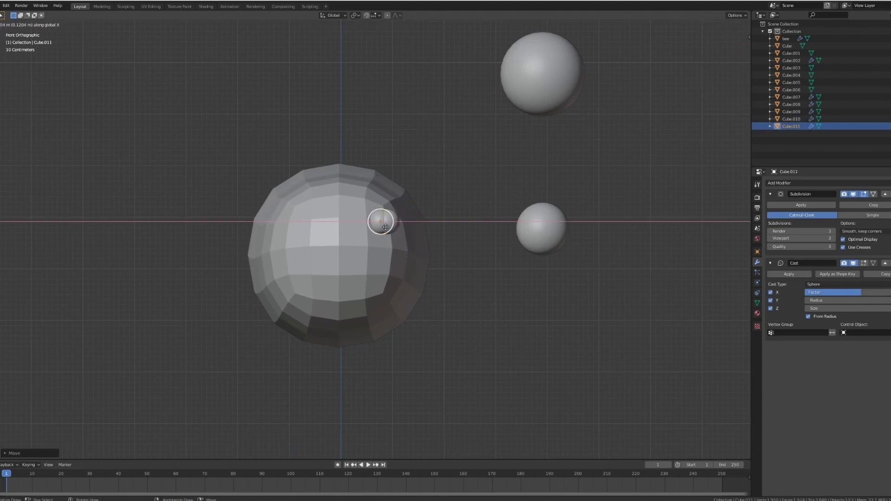
pyautogui.click(310, 238)
# - Adjust the duplicated eye along Y so it sits against the bee body's front surface
pyautogui.moveTo(353, 200)
pyautogui.mouseDown(button='middle')
pyautogui.moveTo(394, 218)
pyautogui.moveTo(264, 223)
pyautogui.moveTo(258, 261)
pyautogui.moveTo(349, 192)
pyautogui.mouseUp(button='middle')
pyautogui.click(264, 346)
pyautogui.moveTo(263, 345); pyautogui.dragTo(320, 351, button='middle')
pyautogui.click(296, 387)
pyautogui.press('g')
pyautogui.press('y')
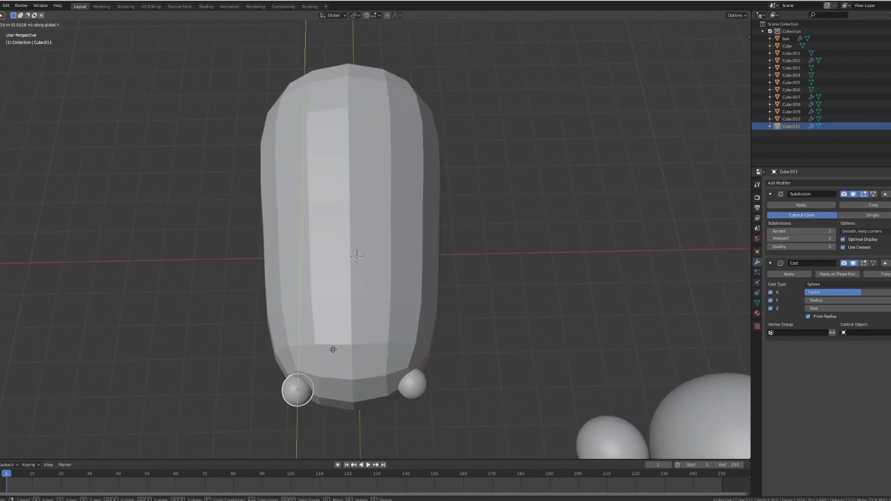
pyautogui.click(334, 351)
# - Select both eye spheres and lower them along Z to the lower part of the bee's face
pyautogui.press('KP_1')
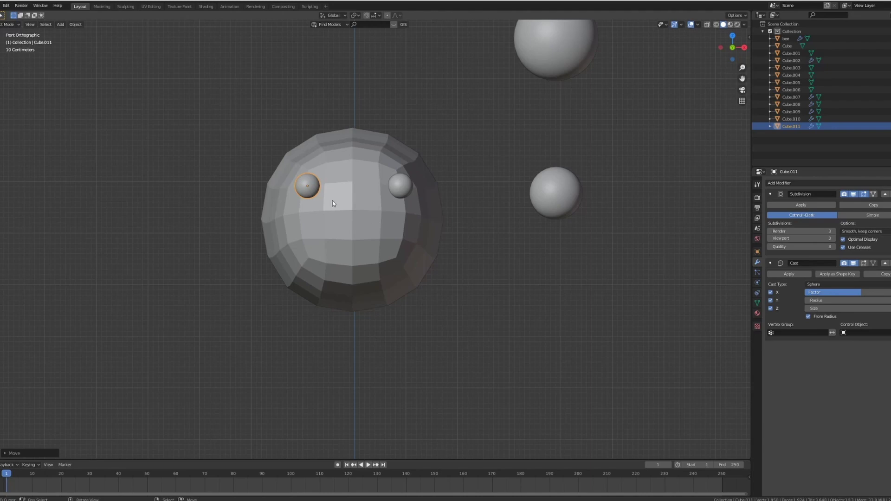
pyautogui.keyDown('shift'); pyautogui.click(398, 186); pyautogui.keyUp('shift')
pyautogui.press('g')
pyautogui.press('z')
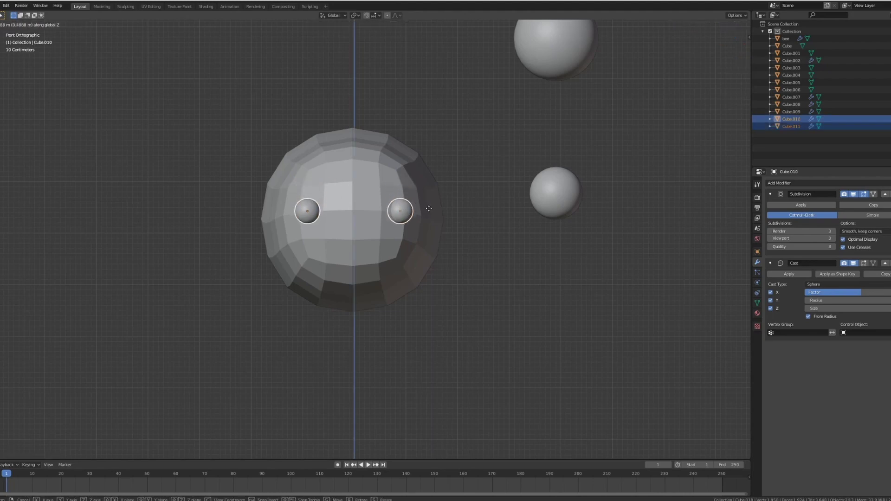
pyautogui.click(433, 239)
# - Raise both eyes along Z in two moves, to mid-height and on to the upper part of the bee's face
pyautogui.moveTo(433, 240); pyautogui.dragTo(354, 251, button='middle')
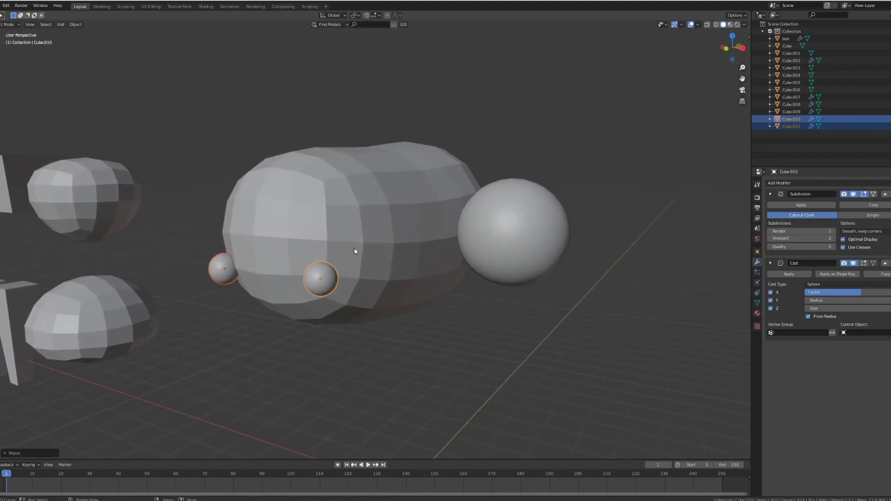
pyautogui.press('g')
pyautogui.press('z')
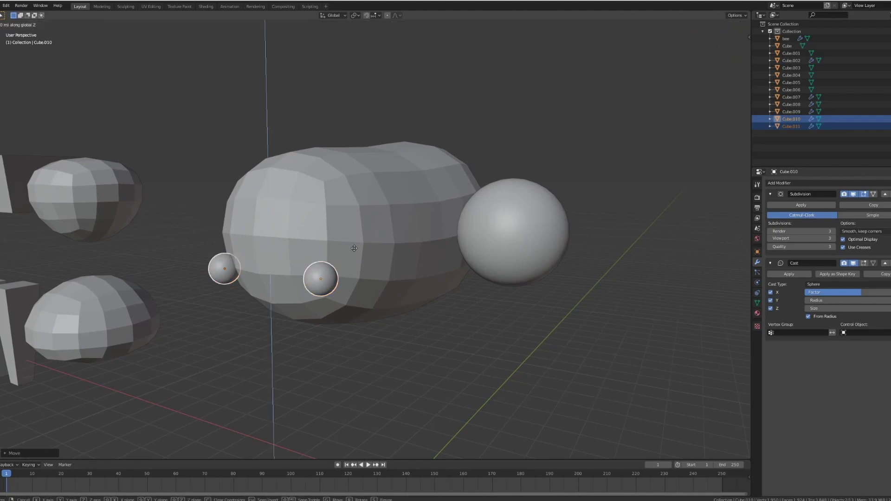
pyautogui.click(359, 213)
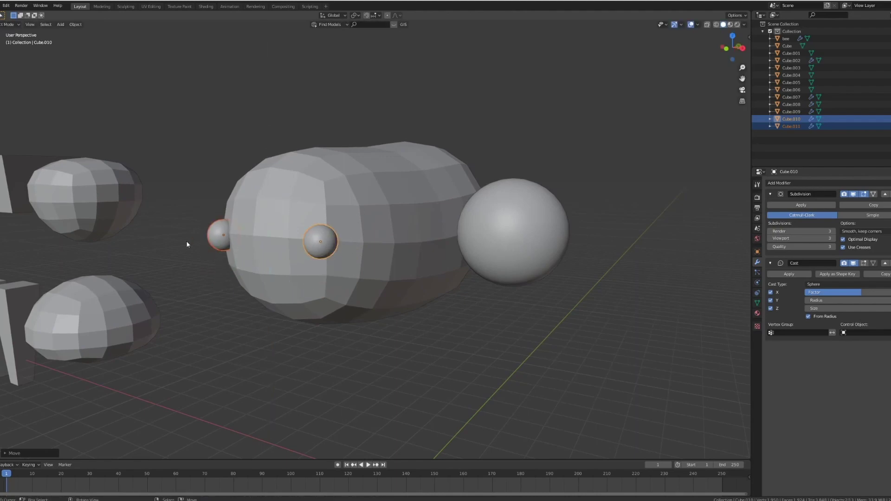
pyautogui.press('g')
pyautogui.press('z')
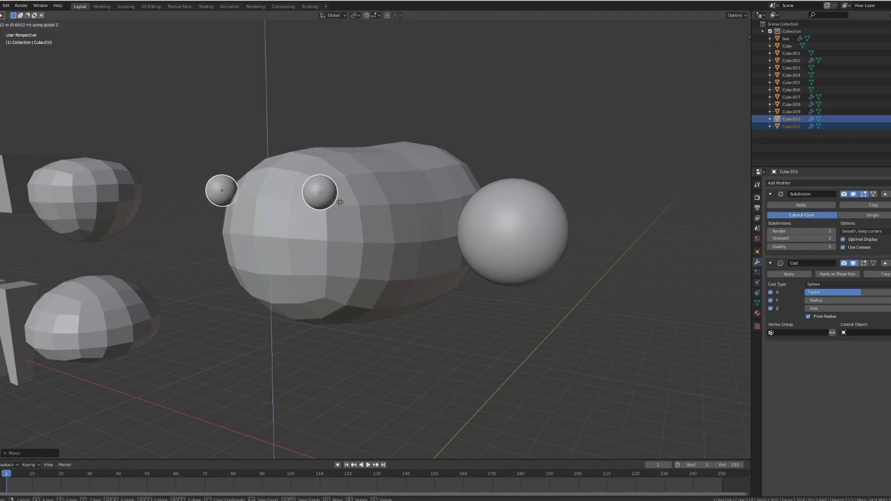
pyautogui.click(345, 205)
# - Move both eyes down along Z from the top of the bee's face to its lower part
pyautogui.moveTo(296, 209); pyautogui.dragTo(428, 203, button='middle')
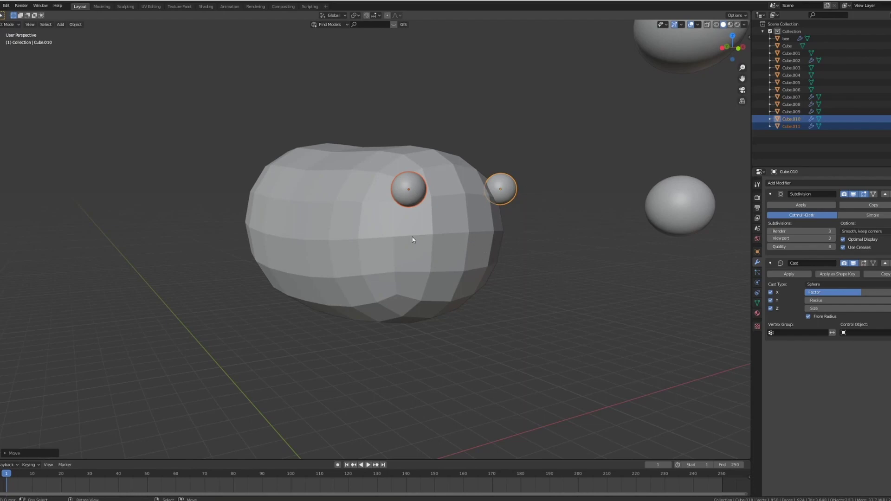
pyautogui.moveTo(530, 274); pyautogui.dragTo(431, 95, button='middle')
pyautogui.moveTo(408, 209); pyautogui.dragTo(400, 207, button='middle')
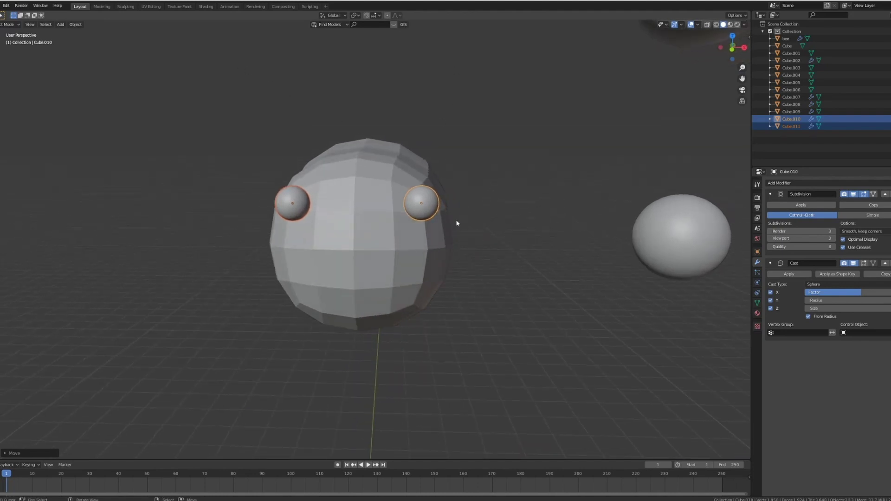
pyautogui.moveTo(453, 221); pyautogui.dragTo(451, 226, button='middle')
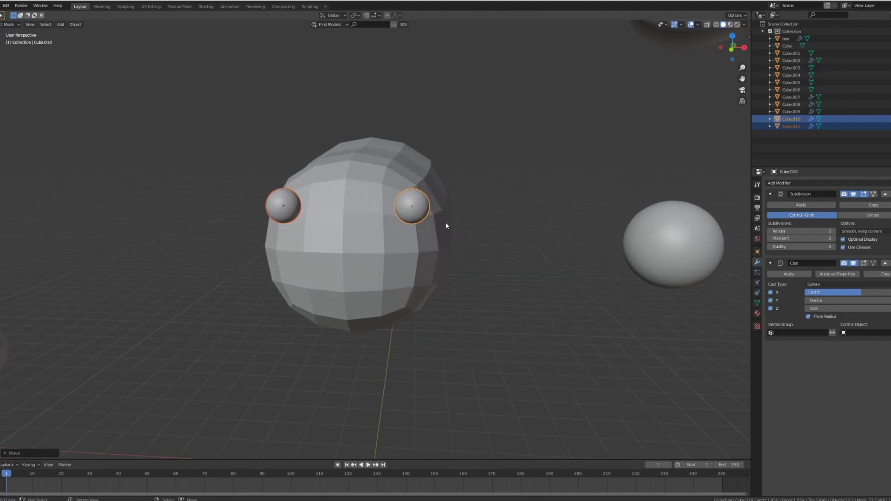
pyautogui.moveTo(440, 218); pyautogui.dragTo(432, 212, button='middle')
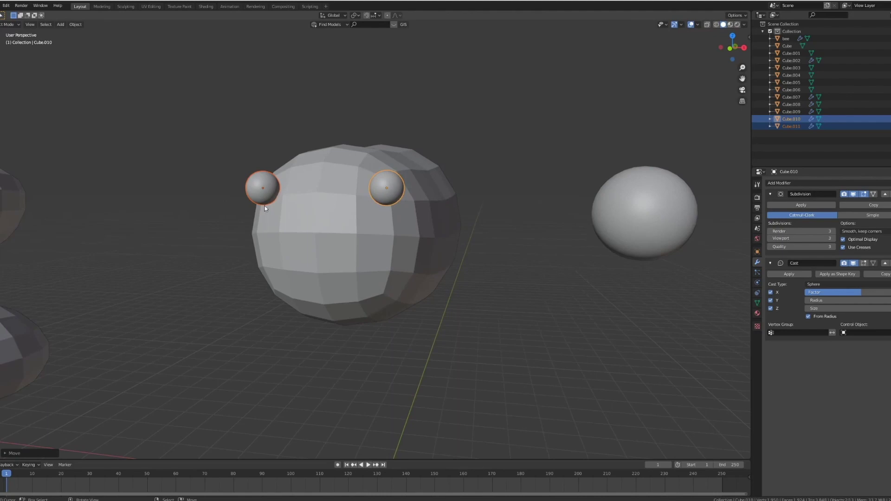
pyautogui.press('g')
pyautogui.press('z')
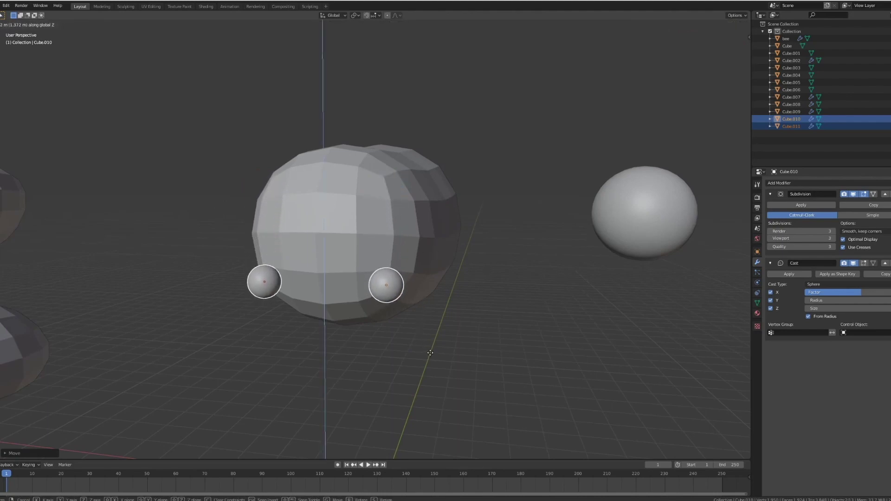
pyautogui.click(433, 344)
# - Select both eye spheres again and raise them along Z to about the middle of the bee's face
pyautogui.moveTo(433, 344); pyautogui.dragTo(461, 338, button='middle')
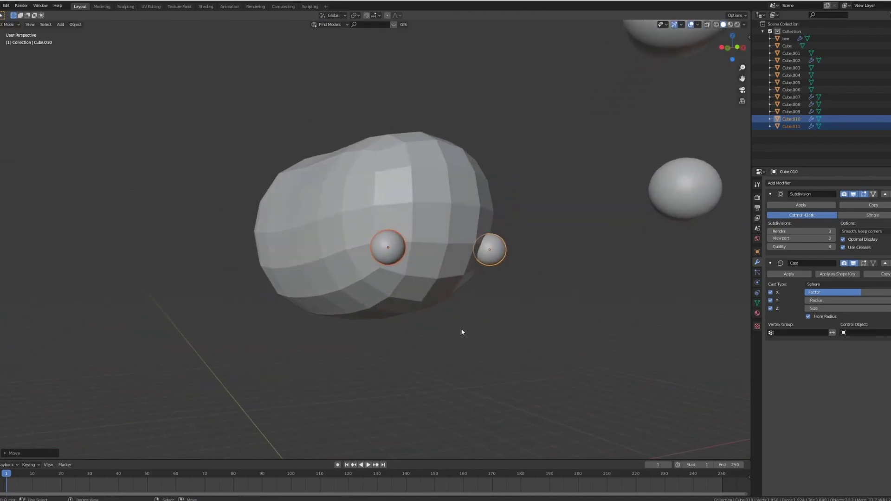
pyautogui.moveTo(462, 321); pyautogui.dragTo(435, 332, button='middle')
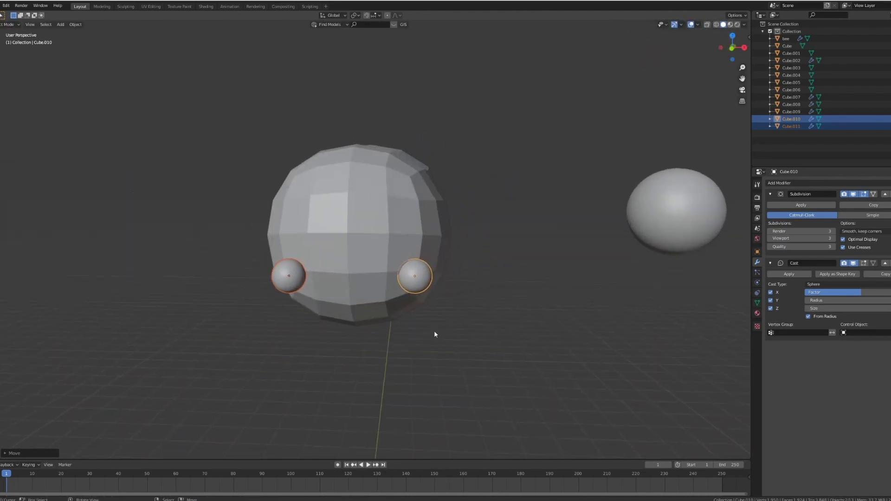
pyautogui.press('KP_1')
pyautogui.scroll(3, 415, 312)
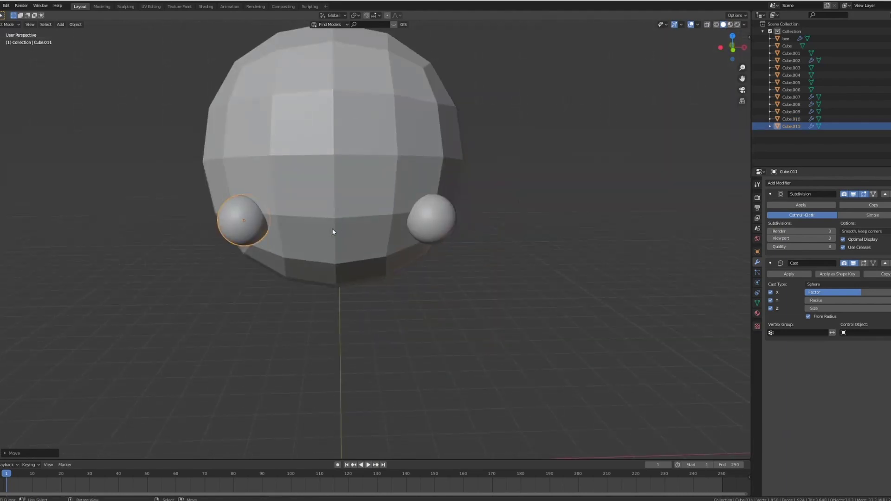
pyautogui.press('KP_1')
pyautogui.moveTo(442, 214); pyautogui.dragTo(420, 231, button='middle')
pyautogui.click(307, 235)
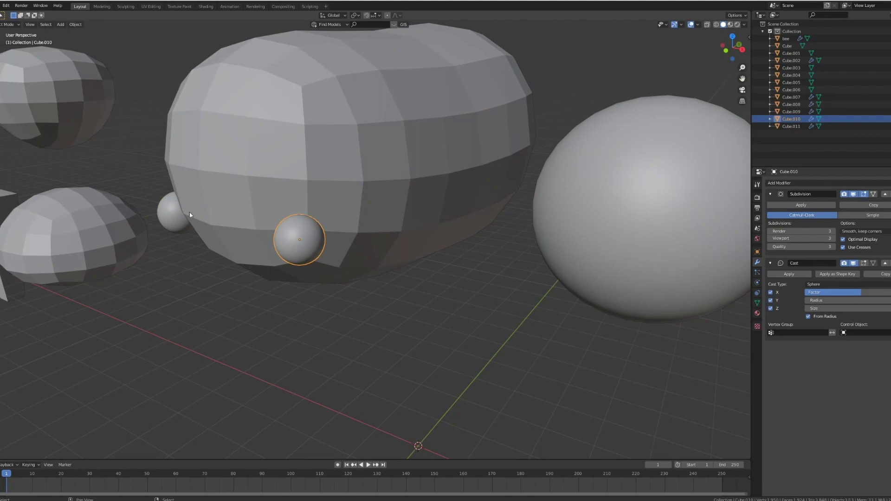
pyautogui.keyDown('shift'); pyautogui.click(189, 215); pyautogui.keyUp('shift')
pyautogui.press('g')
pyautogui.press('z')
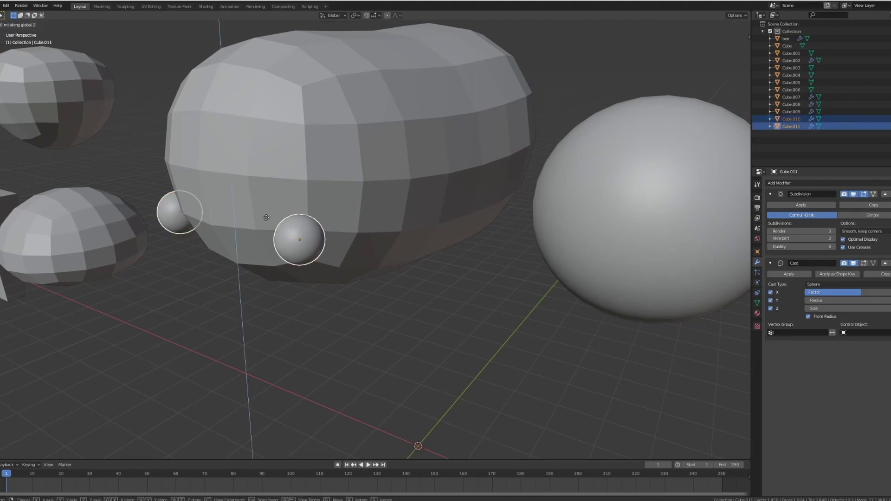
pyautogui.click(283, 165)
# - Select the bee body and apply its Subdivision modifier to the mesh
pyautogui.moveTo(283, 165); pyautogui.dragTo(345, 201, button='middle')
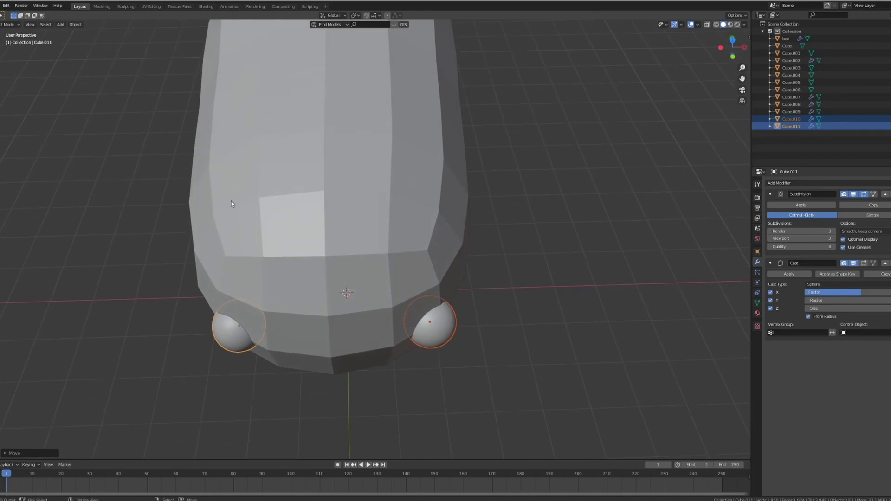
pyautogui.moveTo(325, 281); pyautogui.dragTo(419, 165, button='middle')
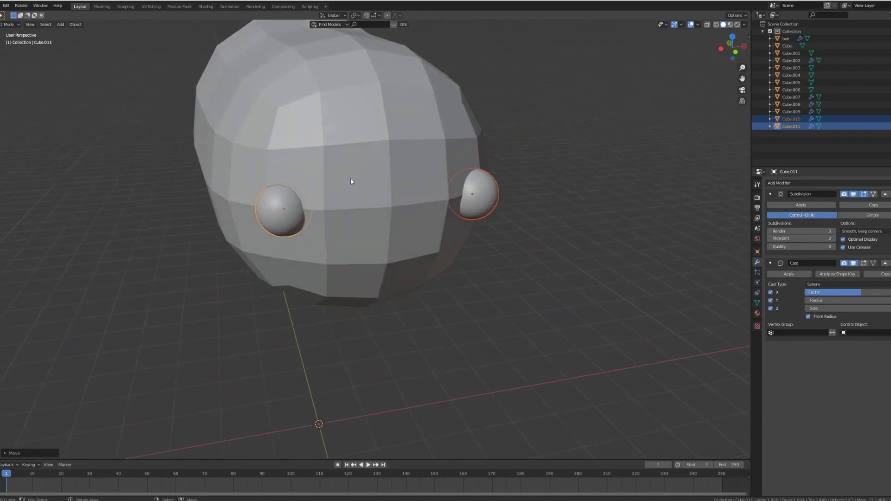
pyautogui.click(756, 293)
pyautogui.click(787, 182)
pyautogui.click(437, 158)
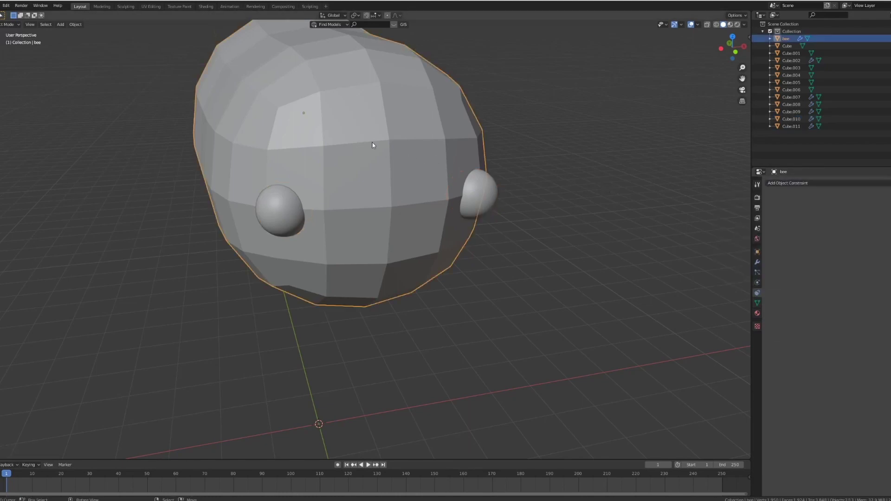
pyautogui.click(757, 262)
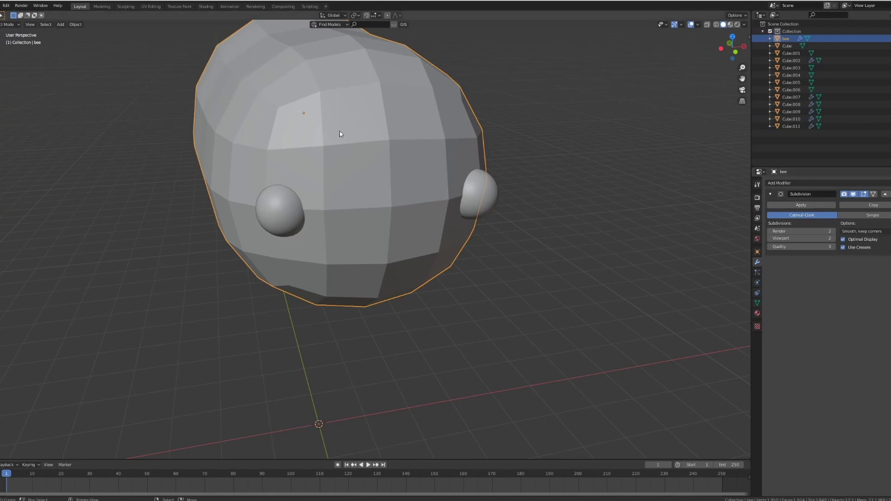
pyautogui.click(791, 207)
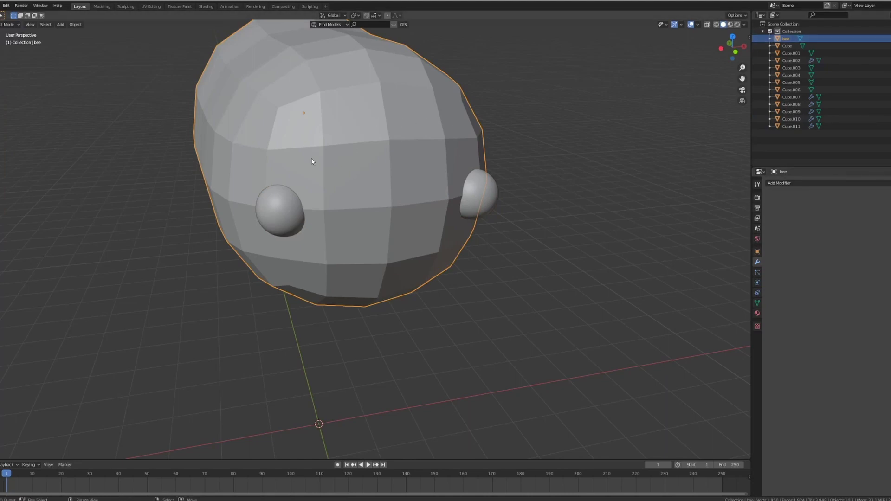
# - Add a Shrinkwrap constraint to the eye on the positive X side, with the bee body as its target
pyautogui.click(477, 190)
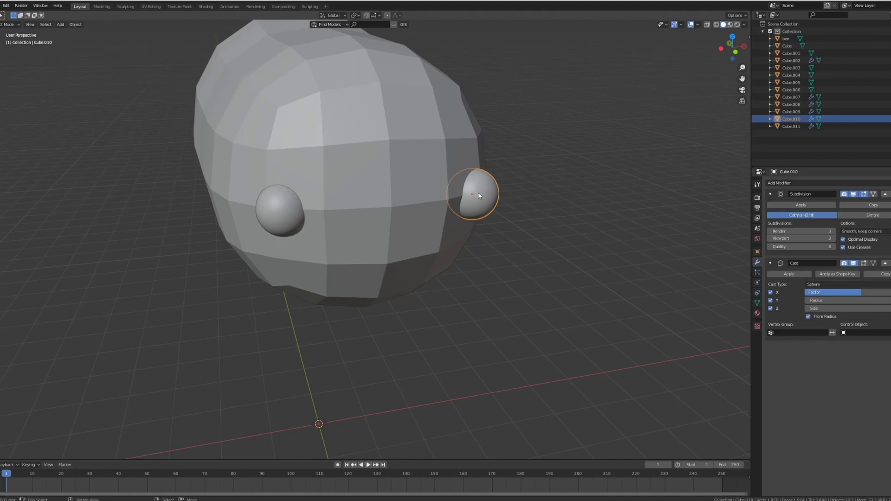
pyautogui.click(757, 293)
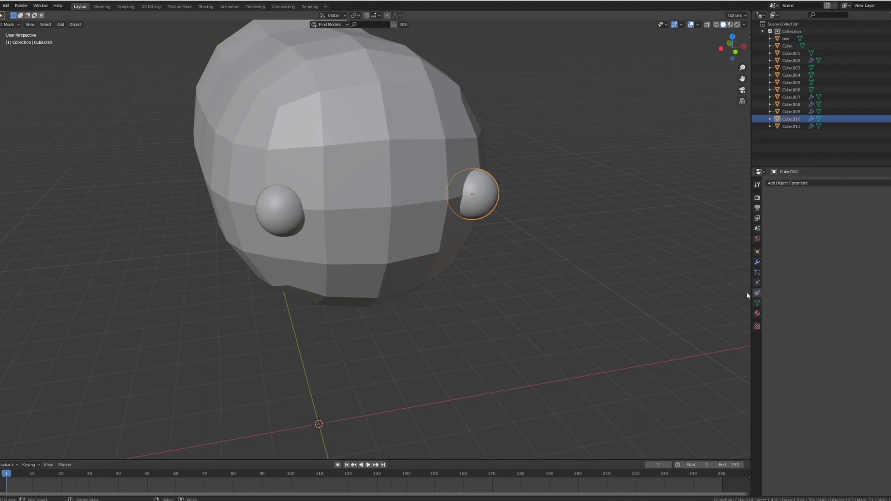
pyautogui.click(786, 185)
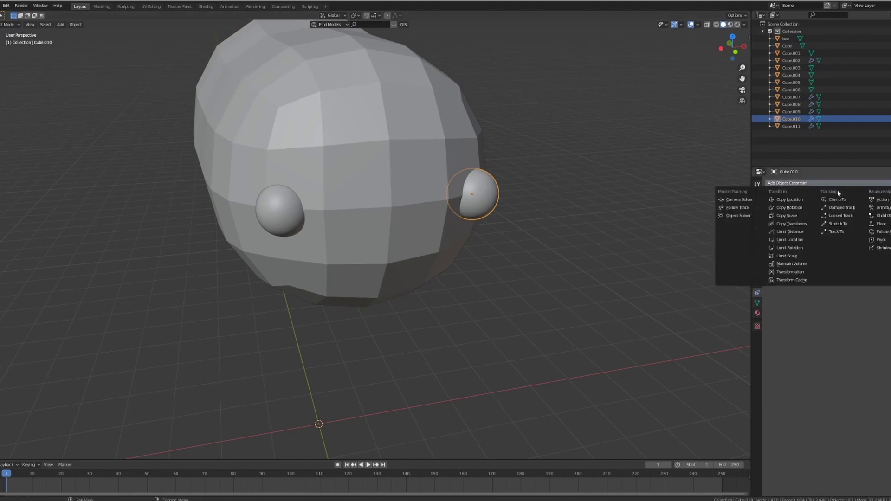
pyautogui.click(888, 249)
pyautogui.click(890, 208)
pyautogui.click(344, 141)
pyautogui.moveTo(508, 199); pyautogui.dragTo(474, 239, button='middle')
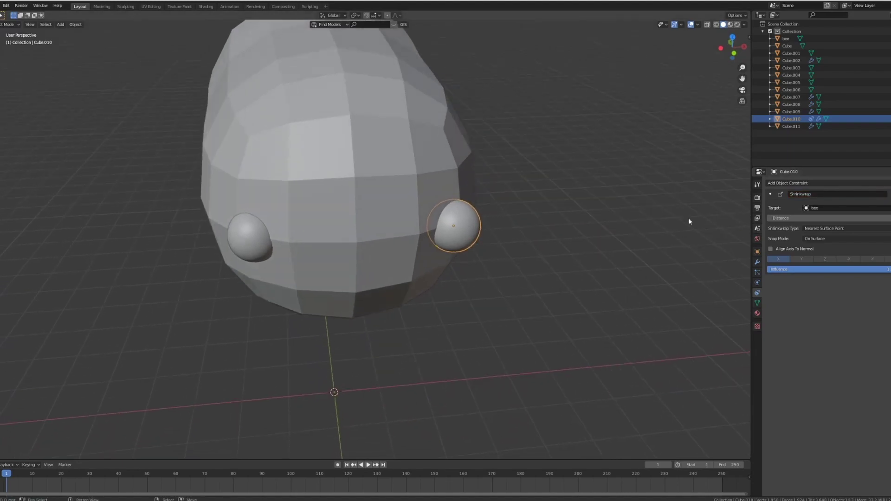
# - Delete the eye sphere without a Shrinkwrap constraint on the negative X side of the bee's face
pyautogui.press('g')
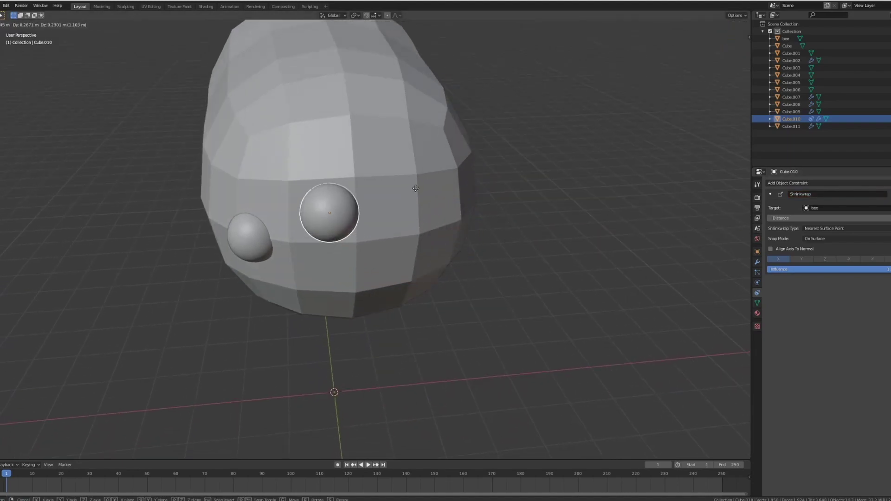
pyautogui.rightClick(550, 192)
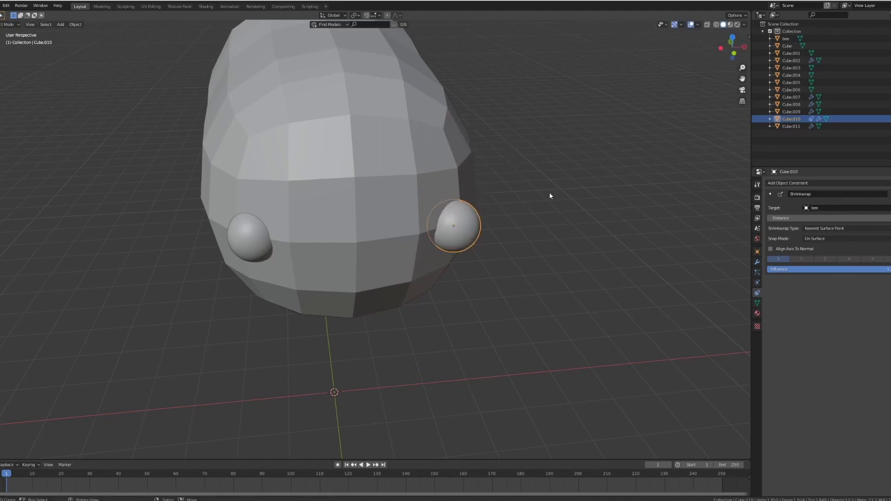
pyautogui.rightClick(256, 237)
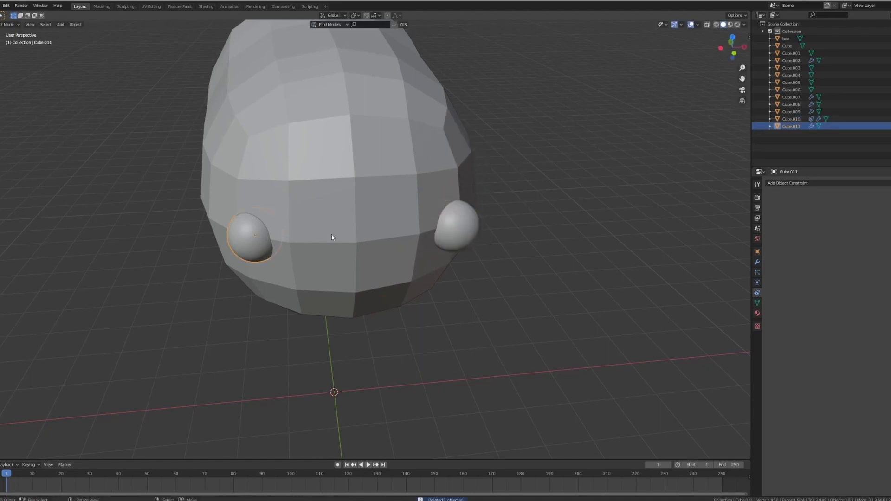
pyautogui.press('x')
pyautogui.click(258, 238)
# - Duplicate the shrinkwrapped eye and move the copy along X to the opposite side of the bee's face
pyautogui.rightClick(450, 233)
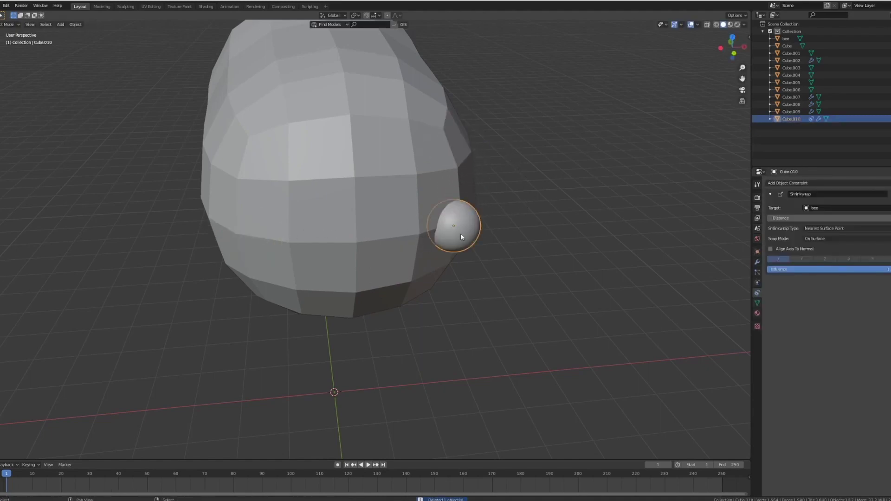
pyautogui.hotkey('shift', 'd')
pyautogui.press('x')
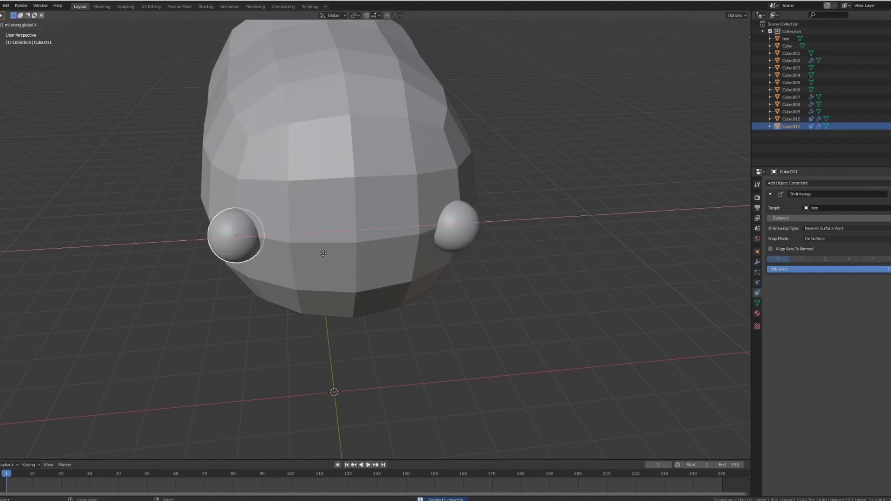
pyautogui.click(300, 255)
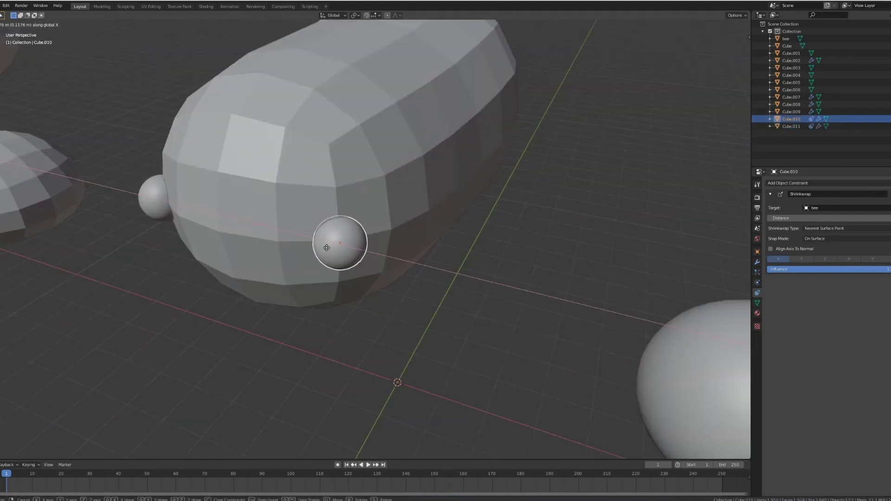
# - Slide the positive X eye inward along X until it sits on the front of the bee's face
pyautogui.click(328, 253)
pyautogui.moveTo(329, 252); pyautogui.dragTo(315, 218, button='middle')
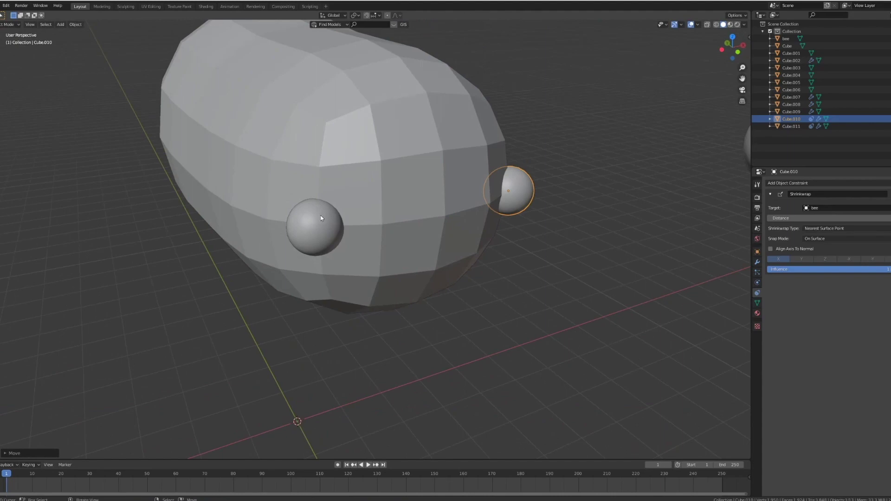
pyautogui.hotkey('shift', 'z')
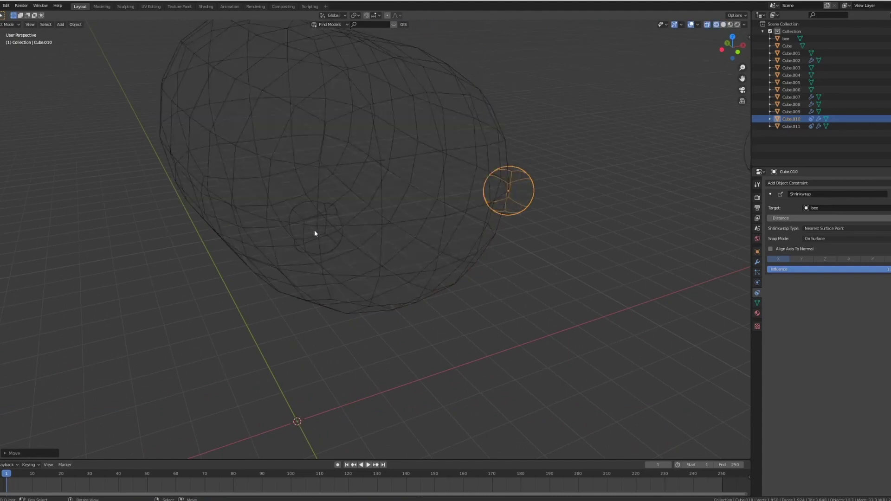
pyautogui.hotkey('shift', 'z')
pyautogui.moveTo(307, 233)
pyautogui.mouseDown(button='middle')
pyautogui.moveTo(356, 203)
pyautogui.moveTo(392, 259)
pyautogui.moveTo(386, 290)
pyautogui.mouseUp(button='middle')
pyautogui.press('KP_1')
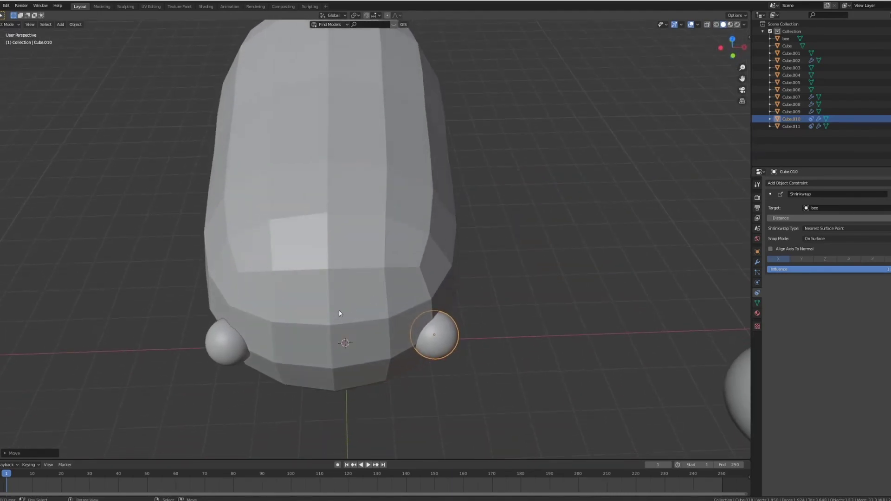
pyautogui.press('KP_1')
pyautogui.press('g')
pyautogui.press('x')
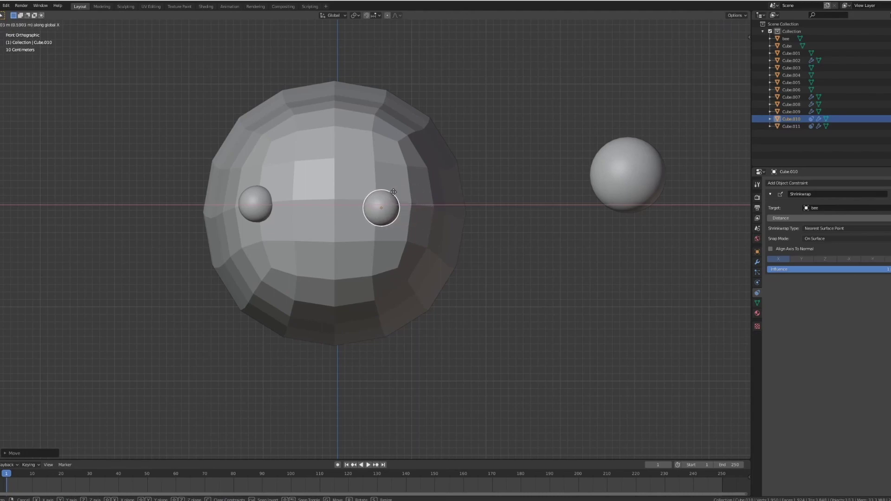
pyautogui.click(396, 209)
# - Slide the negative X eye inward along X to mirror the spacing of the other eye
pyautogui.click(245, 208)
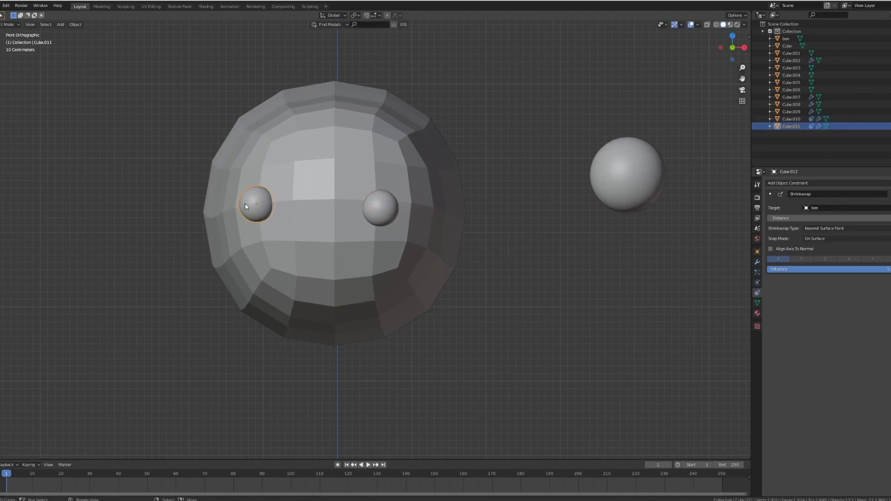
pyautogui.press('g')
pyautogui.press('x')
pyautogui.click(290, 207)
pyautogui.moveTo(314, 209); pyautogui.dragTo(344, 216, button='middle')
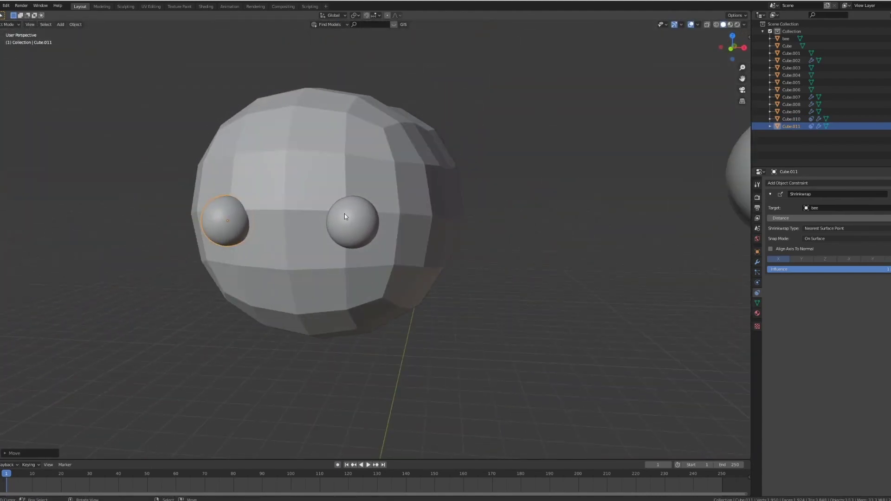
# - Set the pivot point to Individual Origins and scale both eyes down to about 0.55 of their size
pyautogui.press('KP_1')
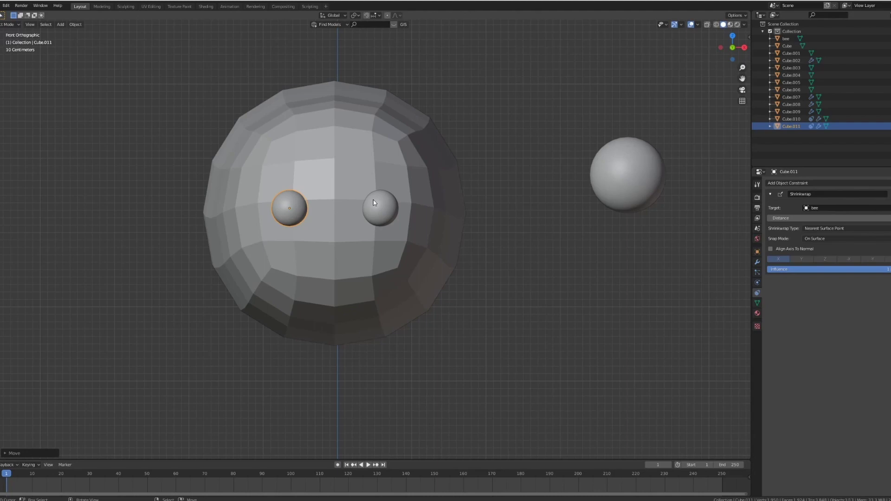
pyautogui.keyDown('shift'); pyautogui.click(373, 203); pyautogui.keyUp('shift')
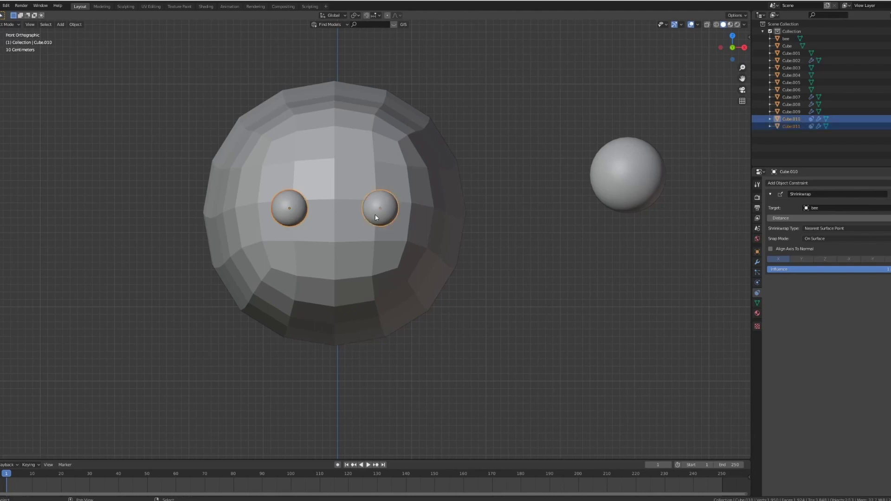
pyautogui.click(352, 15)
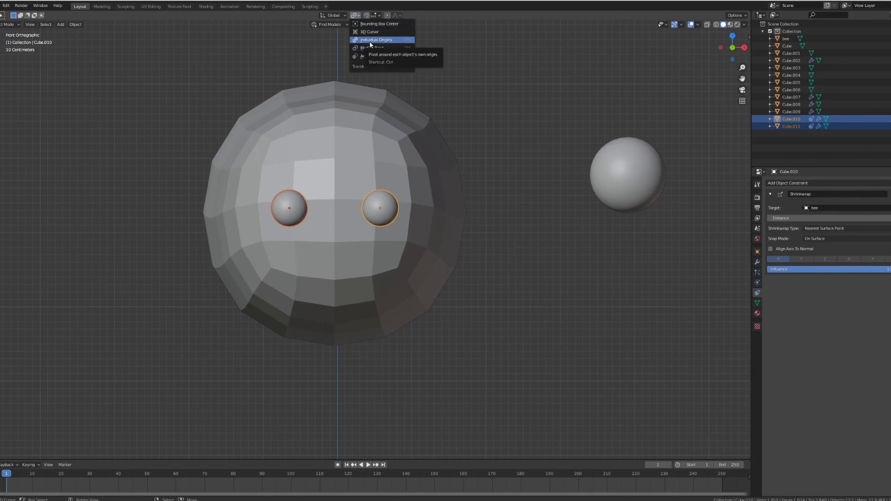
pyautogui.click(370, 41)
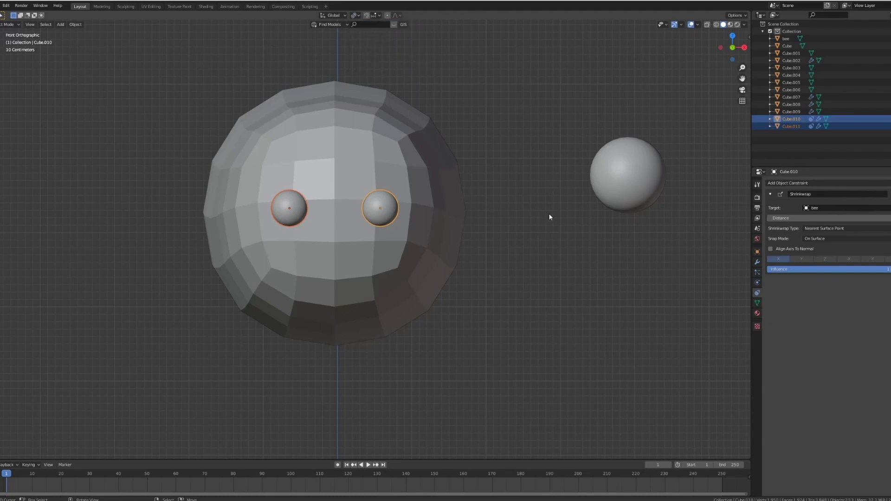
pyautogui.press('s')
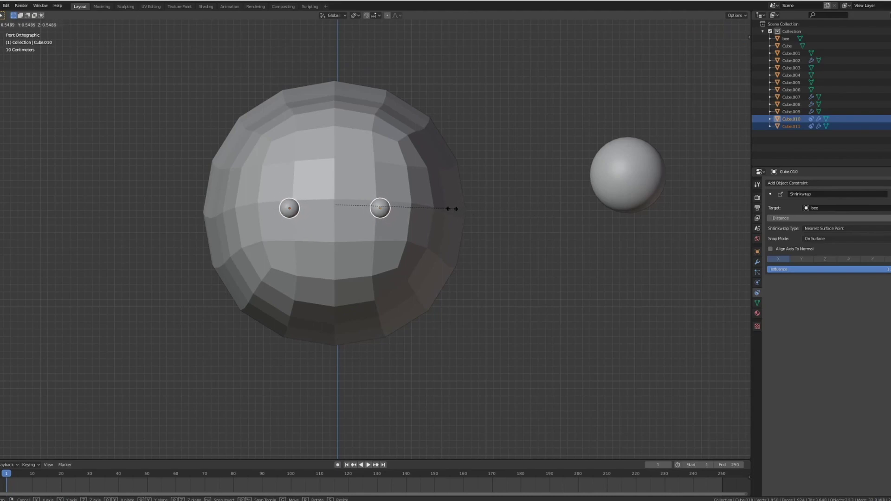
pyautogui.click(444, 208)
pyautogui.moveTo(425, 203); pyautogui.dragTo(417, 218, button='middle')
pyautogui.press('KP_1')
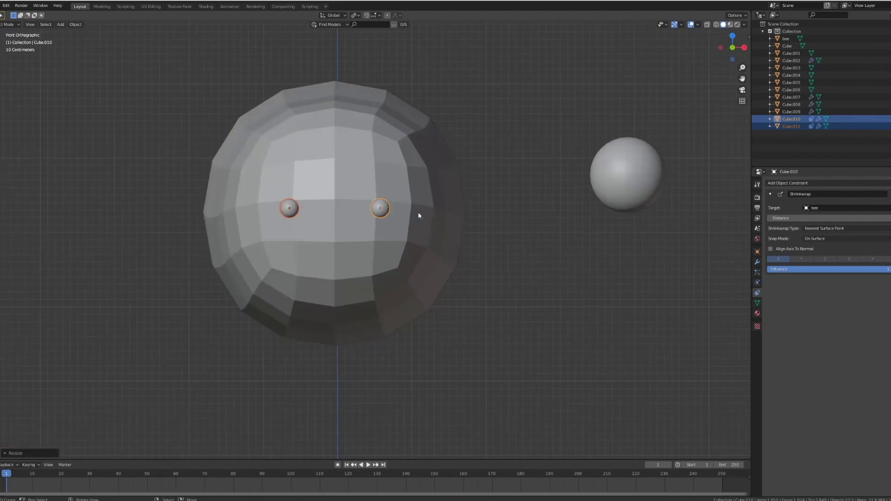
# - Apply the object transform on both eyes and set the pivot point to Median Point
pyautogui.hotkey('ctrl', 'a')
pyautogui.click(419, 215)
pyautogui.click(356, 15)
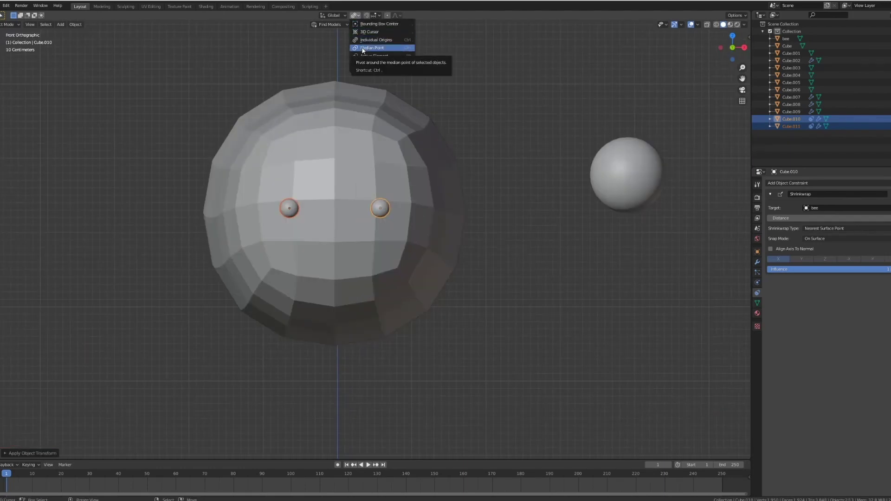
pyautogui.click(363, 48)
# - Move only the positive X eye along X closer to the centre of the bee's face
pyautogui.scroll(2, 363, 202)
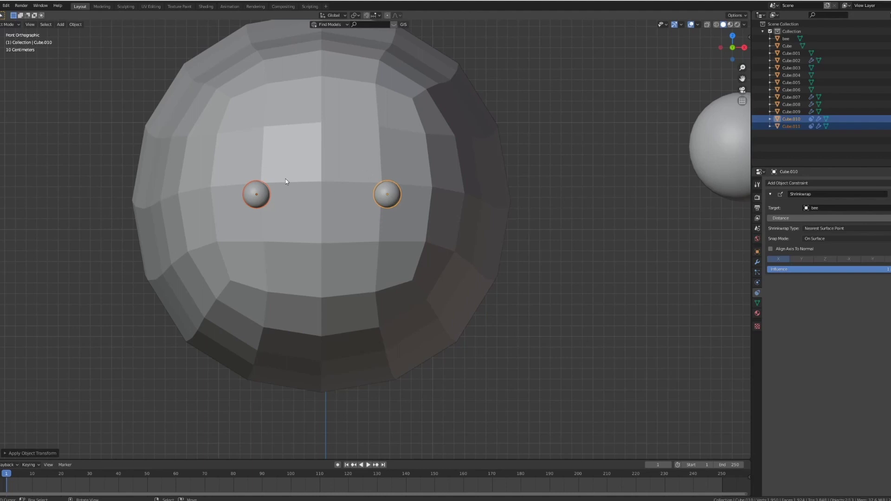
pyautogui.click(405, 201)
pyautogui.click(397, 196)
pyautogui.press('g')
pyautogui.press('x')
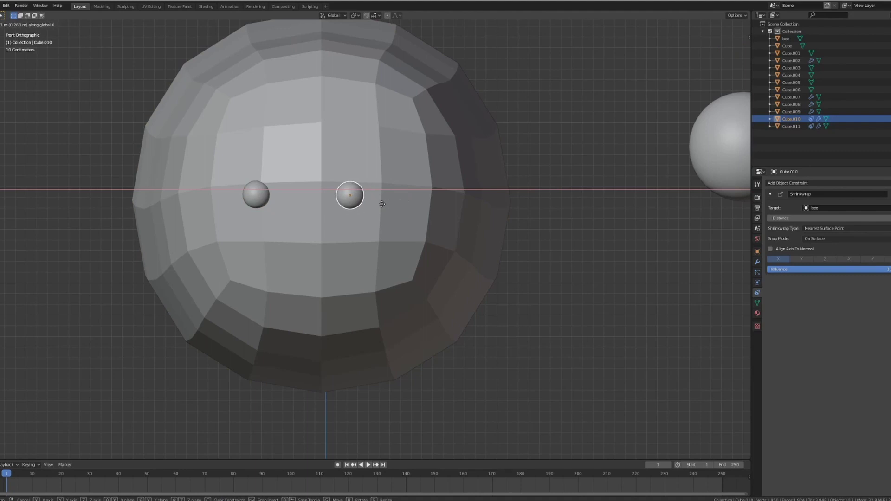
pyautogui.click(384, 199)
# - Move the negative X eye along X toward the centre so both eyes sit close together
pyautogui.click(268, 198)
pyautogui.press('g')
pyautogui.press('x')
pyautogui.click(292, 206)
pyautogui.scroll(-1, 292, 206)
pyautogui.moveTo(291, 204); pyautogui.dragTo(322, 215, button='middle')
pyautogui.press('KP_1')
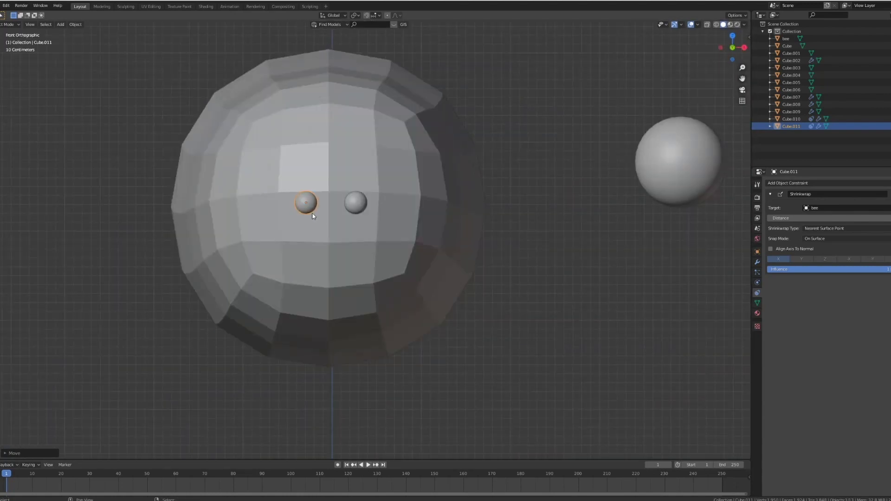
# - Select both small eyes and raise them along Z to the upper part of the bee's face
pyautogui.keyDown('shift'); pyautogui.click(348, 204); pyautogui.keyUp('shift')
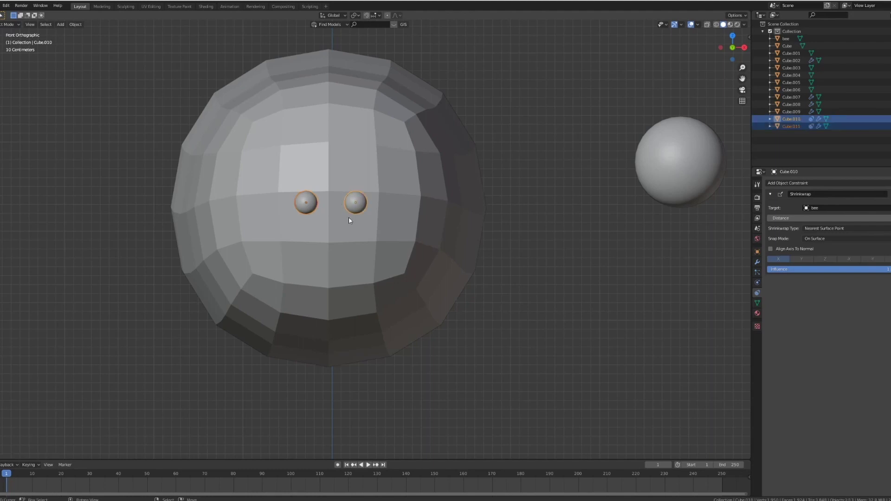
pyautogui.press('g')
pyautogui.press('z')
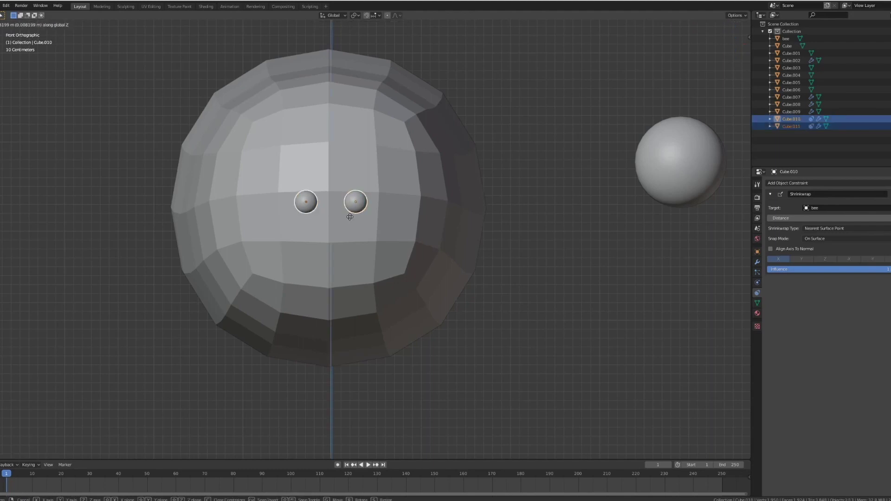
pyautogui.click(370, 169)
pyautogui.moveTo(369, 169); pyautogui.dragTo(389, 178, button='middle')
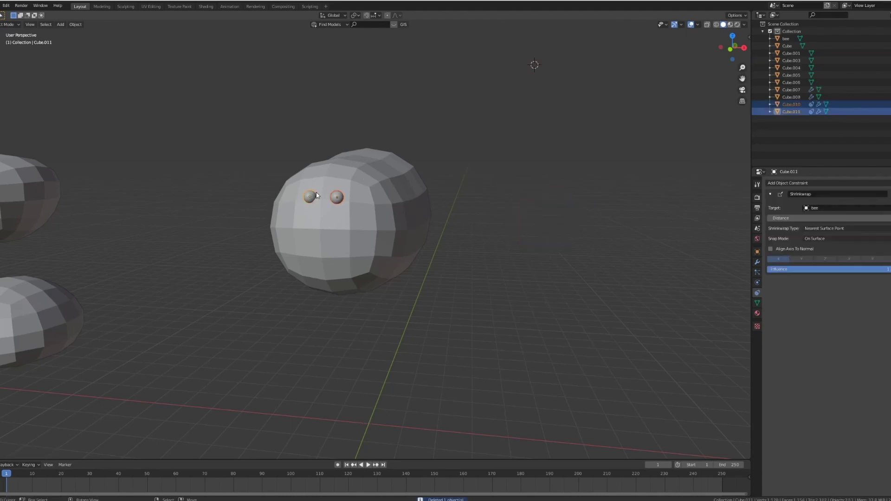
# - Lower both eyes about 1 m along Z to the lower part of the face and check their placement from several angles
pyautogui.moveTo(317, 195); pyautogui.dragTo(278, 175, button='middle')
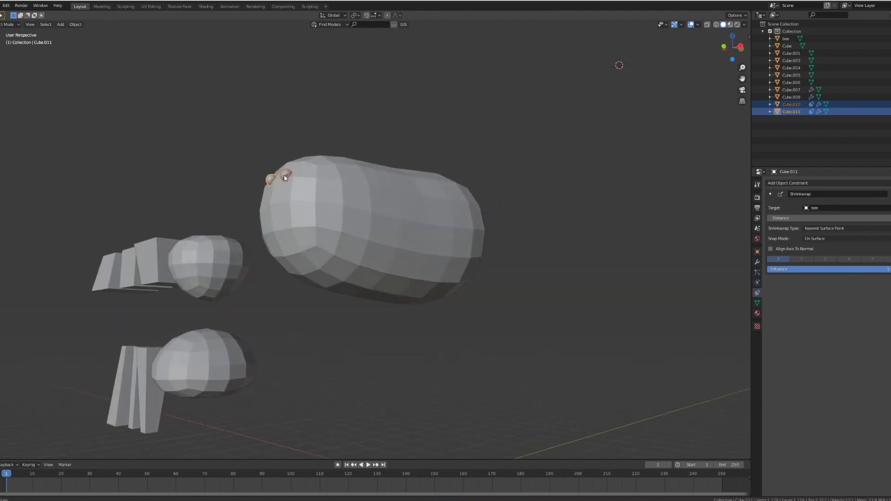
pyautogui.moveTo(288, 172)
pyautogui.mouseDown(button='middle')
pyautogui.moveTo(298, 174)
pyautogui.moveTo(285, 173)
pyautogui.mouseUp(button='middle')
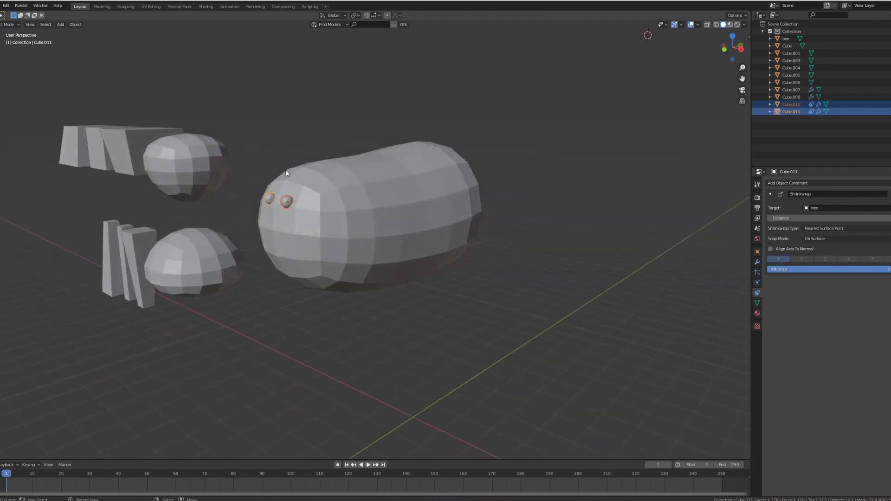
pyautogui.moveTo(299, 178); pyautogui.dragTo(294, 171, button='middle')
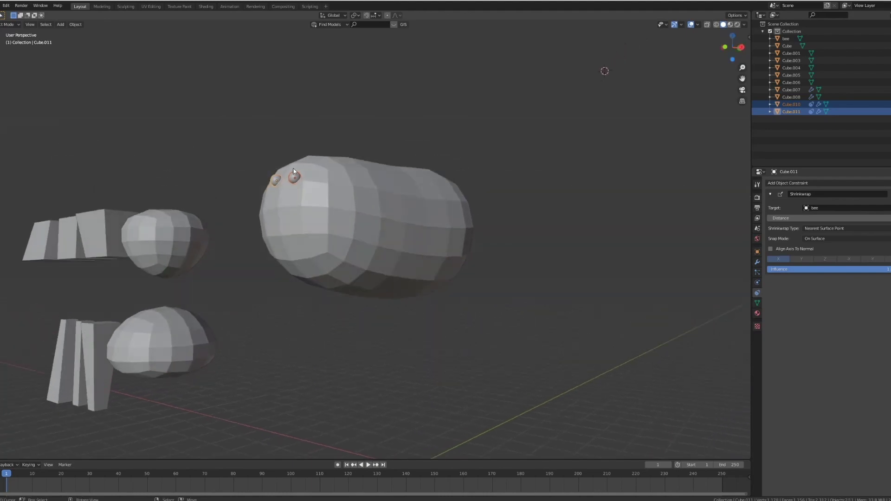
pyautogui.press('g')
pyautogui.press('z')
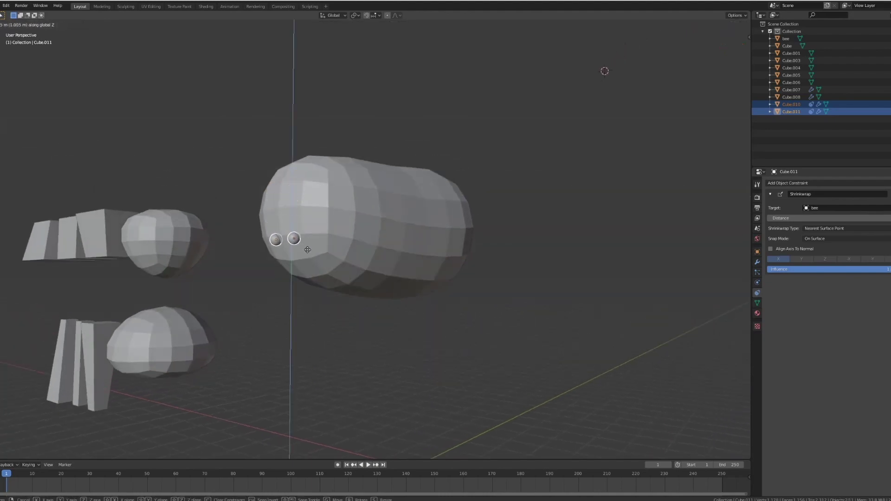
pyautogui.click(306, 245)
pyautogui.moveTo(289, 173); pyautogui.dragTo(273, 163, button='middle')
pyautogui.moveTo(300, 206); pyautogui.dragTo(315, 196, button='middle')
pyautogui.moveTo(304, 237); pyautogui.dragTo(321, 204, button='middle')
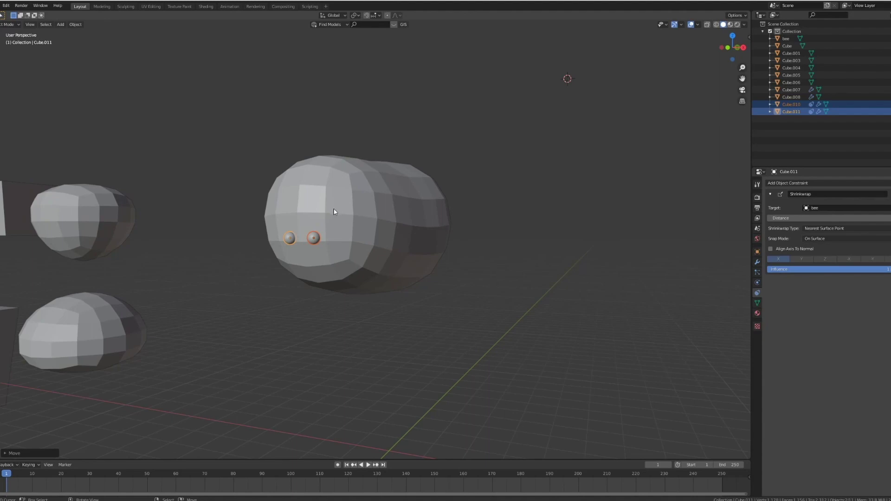
pyautogui.moveTo(326, 232)
pyautogui.mouseDown(button='middle')
pyautogui.moveTo(348, 233)
pyautogui.moveTo(327, 233)
pyautogui.moveTo(338, 235)
pyautogui.mouseUp(button='middle')
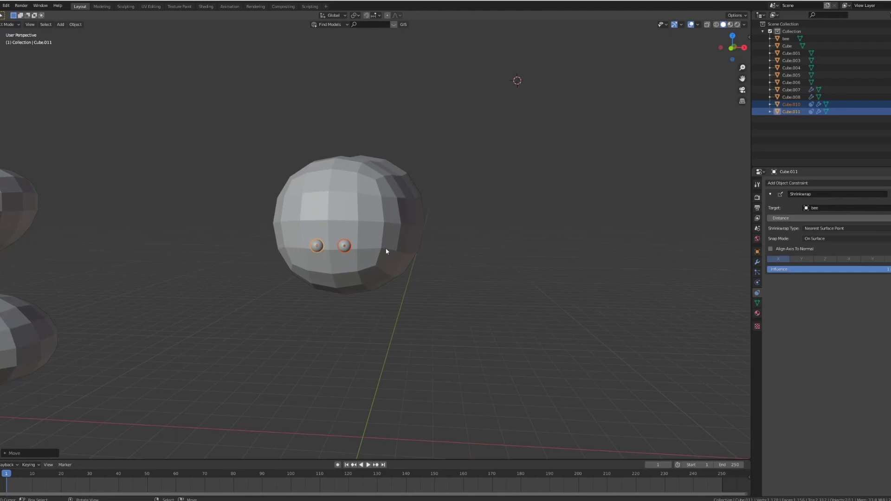
pyautogui.moveTo(357, 207); pyautogui.dragTo(309, 228, button='middle')
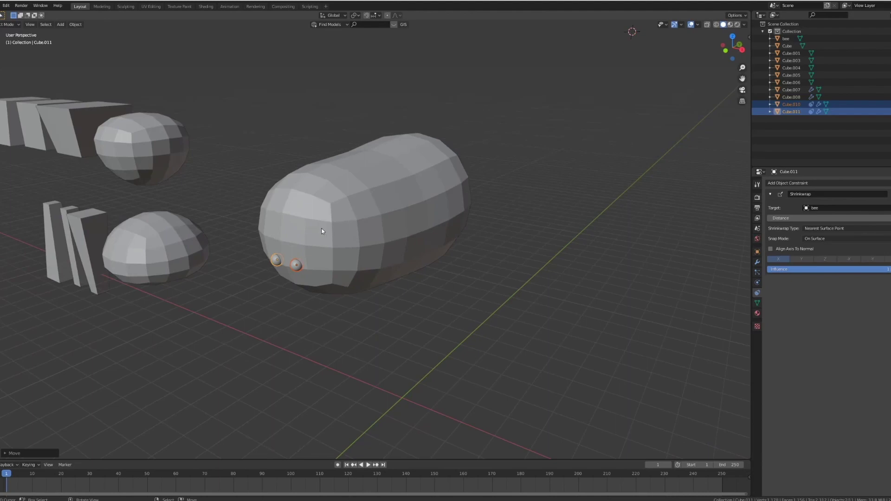
pyautogui.moveTo(322, 231); pyautogui.dragTo(338, 219, button='middle')
# - Move each eye individually outward and up so they sit wide apart on the upper sides of the face
pyautogui.press('KP_1')
pyautogui.moveTo(381, 234); pyautogui.dragTo(441, 163, button='right')
pyautogui.moveTo(313, 233); pyautogui.dragTo(249, 155, button='right')
pyautogui.moveTo(298, 163); pyautogui.dragTo(296, 182, button='middle')
pyautogui.scroll(-1, 259, 186)
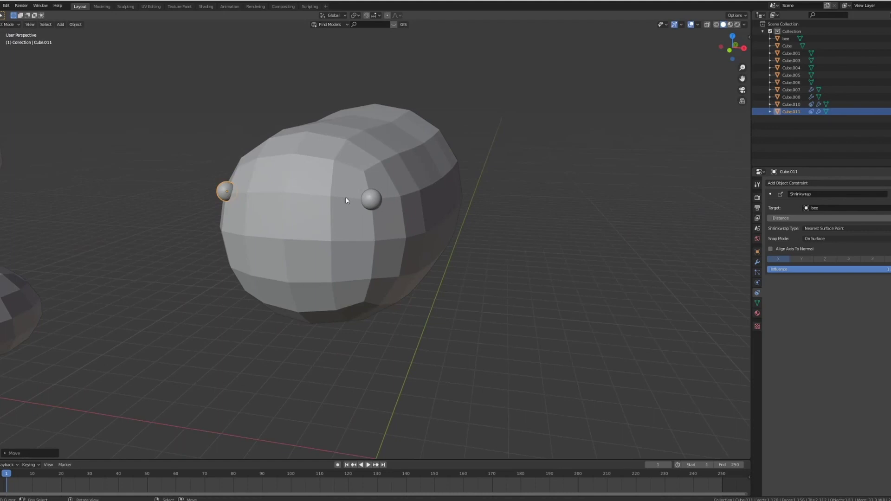
# - Select both wide-set eyes and lower them slightly along Z toward the middle of the bee's face
pyautogui.press('KP_1')
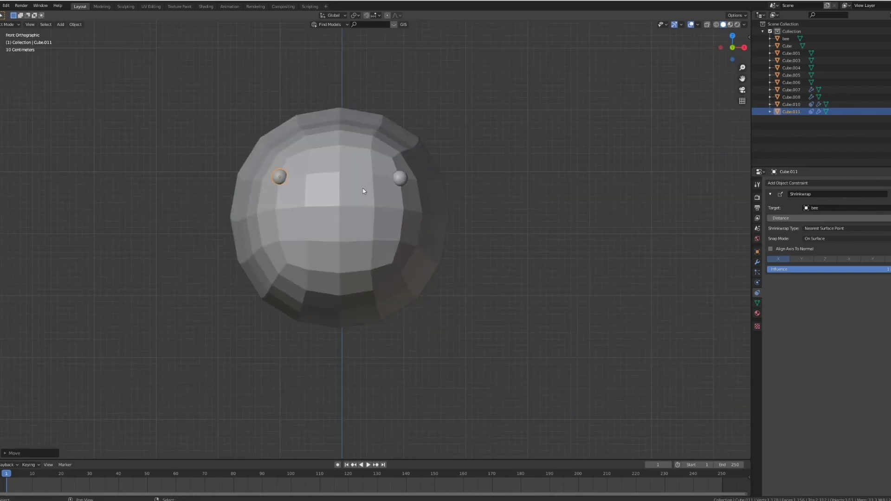
pyautogui.keyDown('shift'); pyautogui.rightClick(400, 179); pyautogui.keyUp('shift')
pyautogui.press('g')
pyautogui.press('z')
pyautogui.click(445, 192)
pyautogui.moveTo(446, 191)
pyautogui.mouseDown(button='middle')
pyautogui.moveTo(393, 205)
pyautogui.moveTo(477, 188)
pyautogui.moveTo(464, 195)
pyautogui.mouseUp(button='middle')
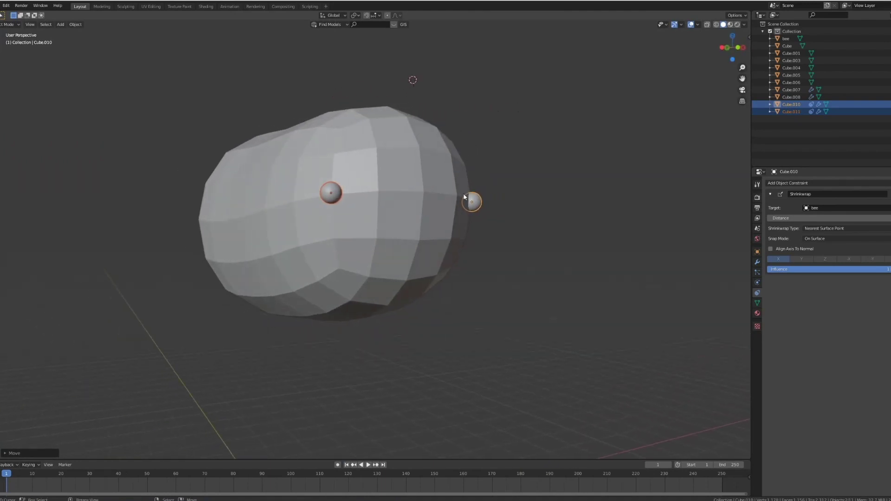
# - Lower both wide-set eyes along Z to just below the middle of the bee's face and check them from an angle
pyautogui.press('KP_1')
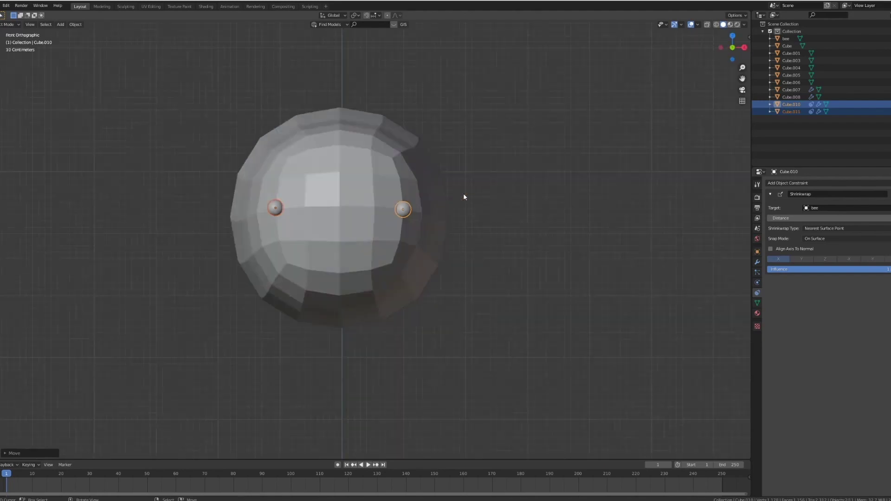
pyautogui.press('g')
pyautogui.press('z')
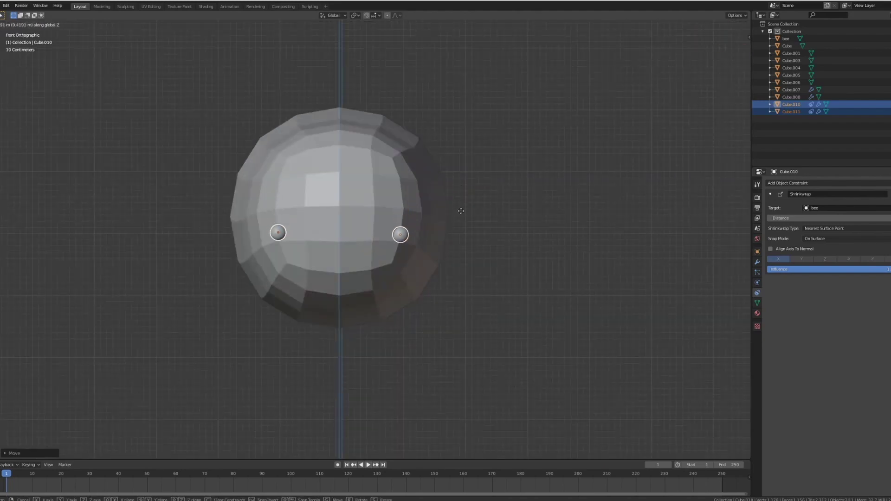
pyautogui.click(468, 221)
pyautogui.moveTo(468, 223)
pyautogui.mouseDown(button='middle')
pyautogui.moveTo(424, 225)
pyautogui.moveTo(471, 225)
pyautogui.mouseUp(button='middle')
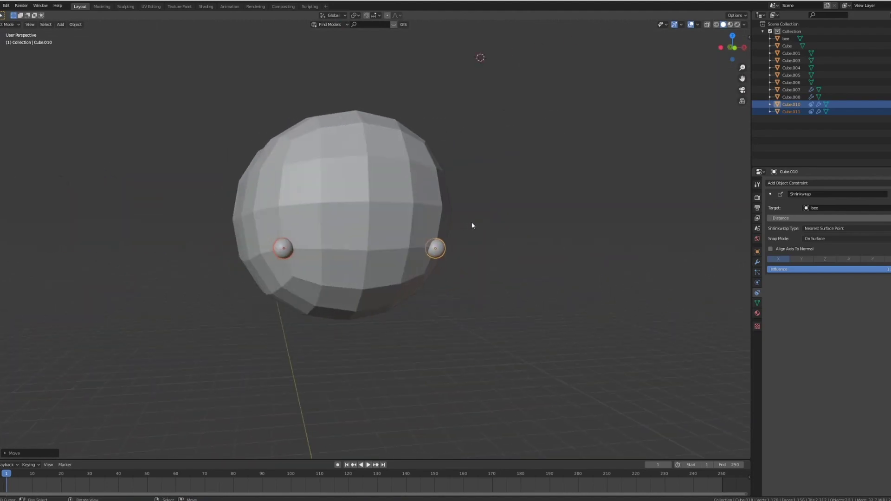
# - Move each eye individually inward along X so the pair sits closer together on the lower face
pyautogui.press('KP_1')
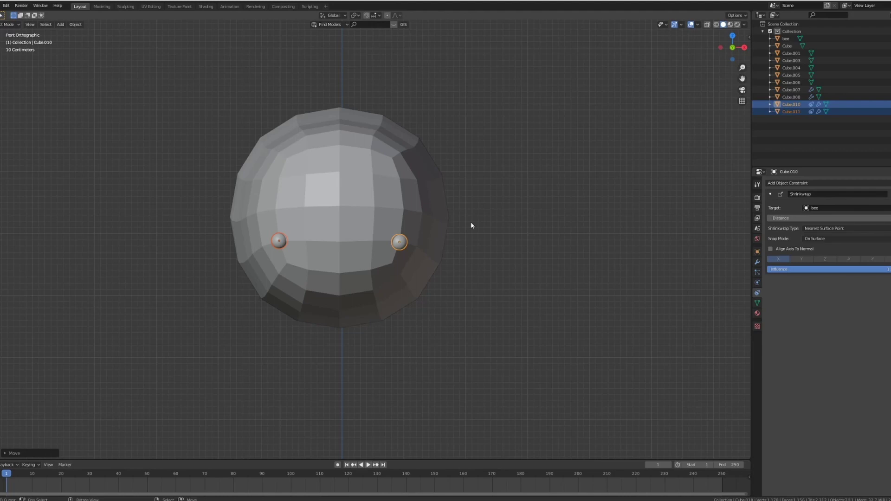
pyautogui.click(399, 242)
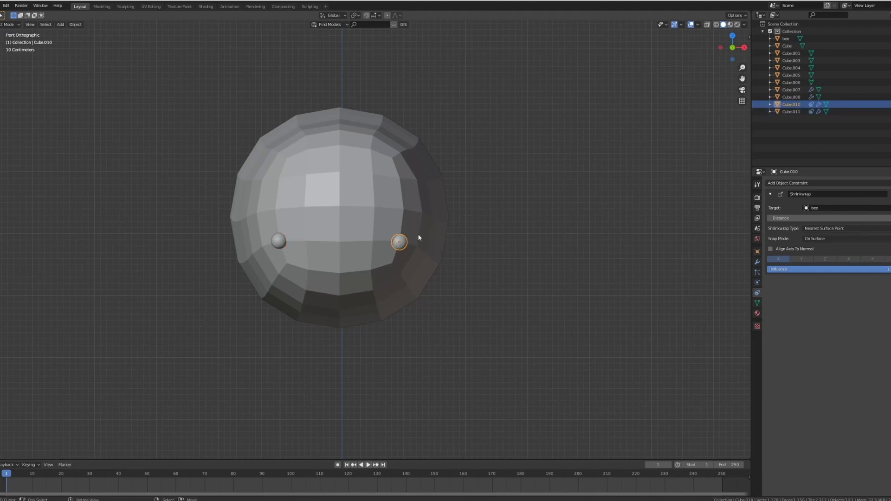
pyautogui.press('g')
pyautogui.press('x')
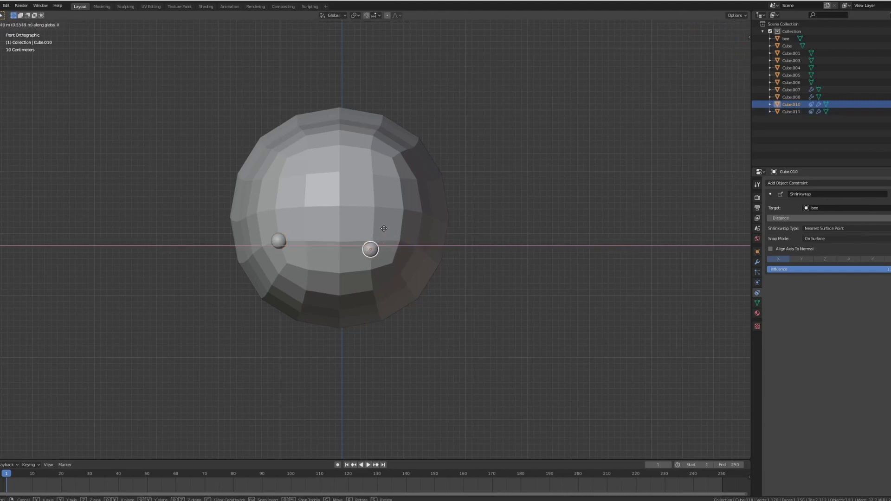
pyautogui.click(385, 228)
pyautogui.rightClick(285, 244)
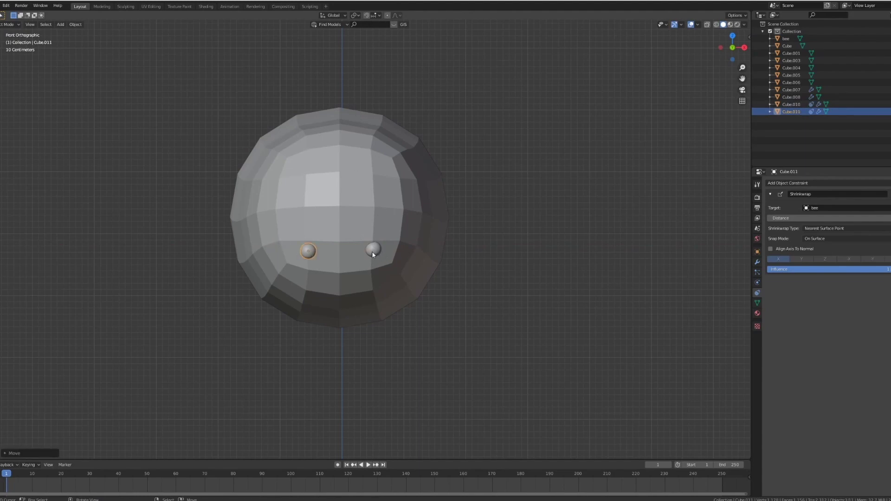
# - Select both close-set eyes and raise them along Z to around the middle of the bee's face
pyautogui.keyDown('shift'); pyautogui.click(372, 251); pyautogui.keyUp('shift')
pyautogui.press('g')
pyautogui.press('z')
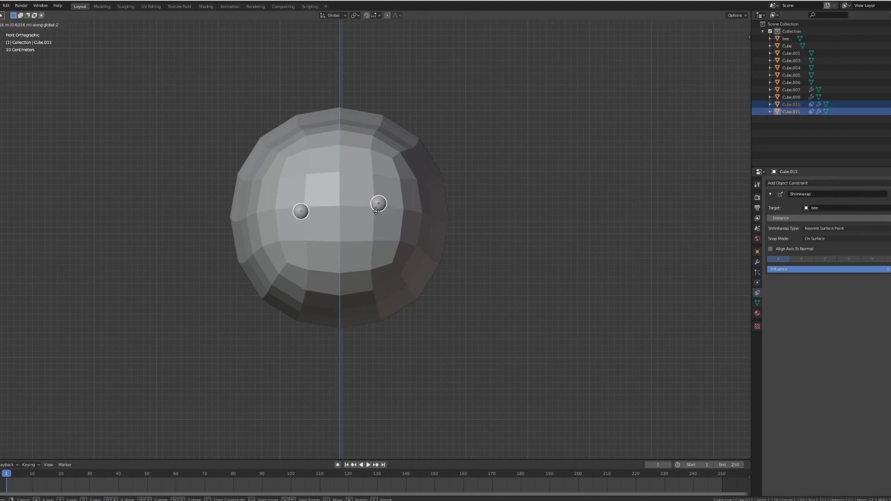
pyautogui.click(376, 211)
# - Raise the lower of the two eyes slightly along Z to level it with the other, and inspect the pair from the side
pyautogui.click(303, 212)
pyautogui.click(304, 210)
pyautogui.press('g')
pyautogui.press('z')
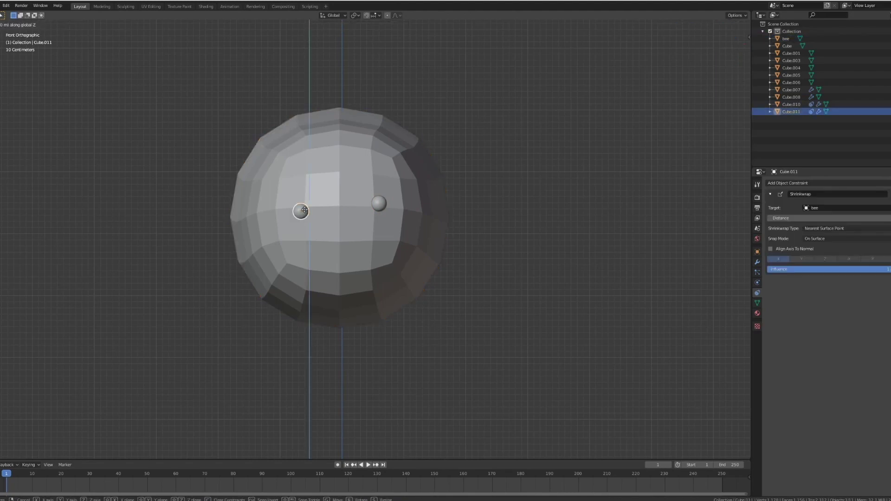
pyautogui.click(319, 192)
pyautogui.moveTo(321, 193); pyautogui.dragTo(381, 213, button='middle')
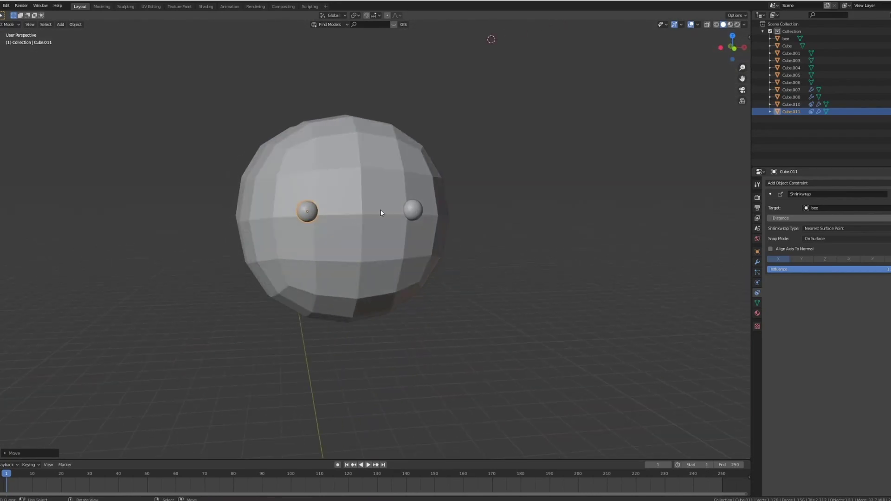
pyautogui.click(417, 208)
pyautogui.moveTo(448, 199); pyautogui.dragTo(477, 201, button='middle')
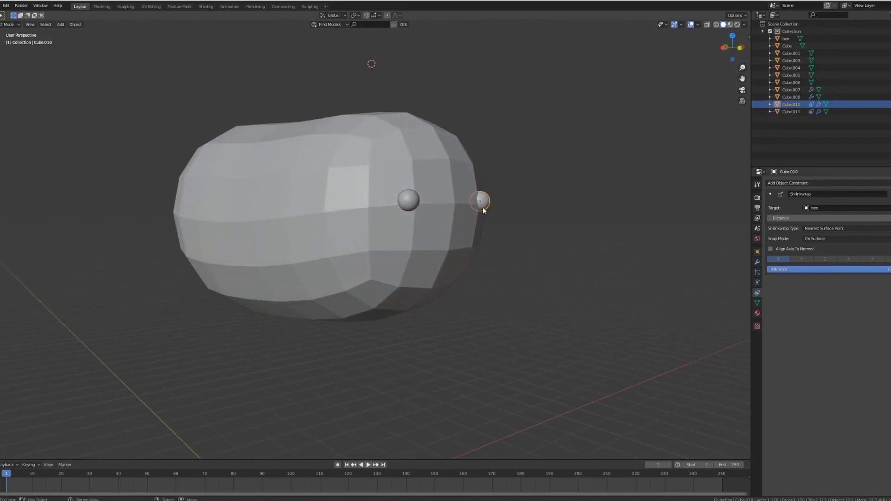
# - Select both close-set eyes, raise them along Z to the upper part of the face, and view them at an angle
pyautogui.press('KP_1')
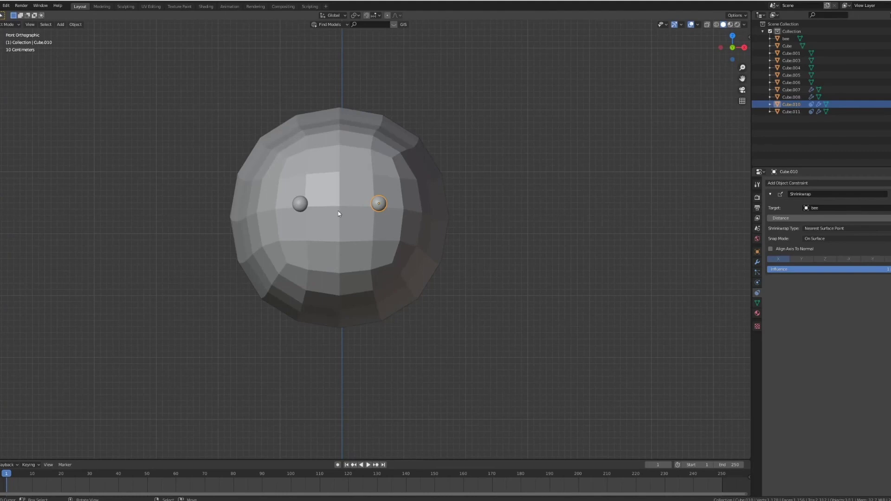
pyautogui.keyDown('shift'); pyautogui.click(300, 204); pyautogui.keyUp('shift')
pyautogui.press('g')
pyautogui.press('z')
pyautogui.click(413, 188)
pyautogui.moveTo(413, 188); pyautogui.dragTo(452, 202, button='middle')
# - Lower both close-set eyes along Z to the lower part of the face and view the result at an angle
pyautogui.press('KP_1')
pyautogui.press('g')
pyautogui.press('z')
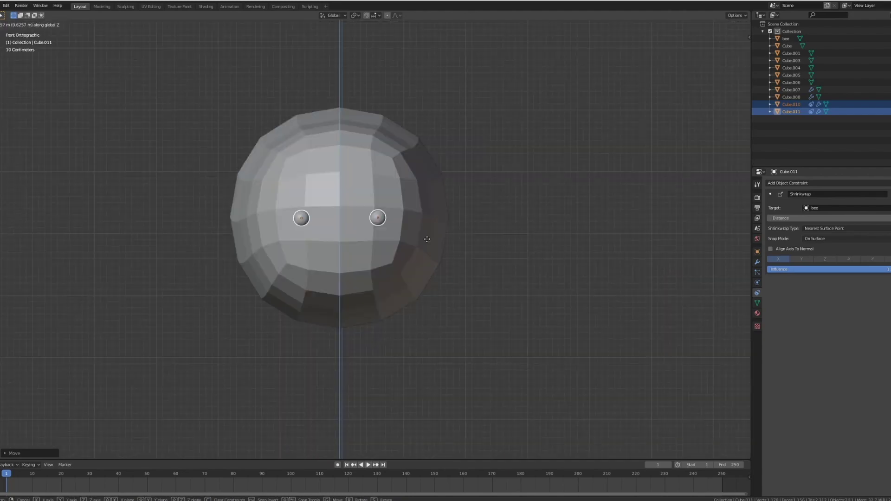
pyautogui.click(420, 265)
pyautogui.moveTo(419, 265)
pyautogui.mouseDown(button='middle')
pyautogui.moveTo(345, 273)
pyautogui.moveTo(414, 261)
pyautogui.mouseUp(button='middle')
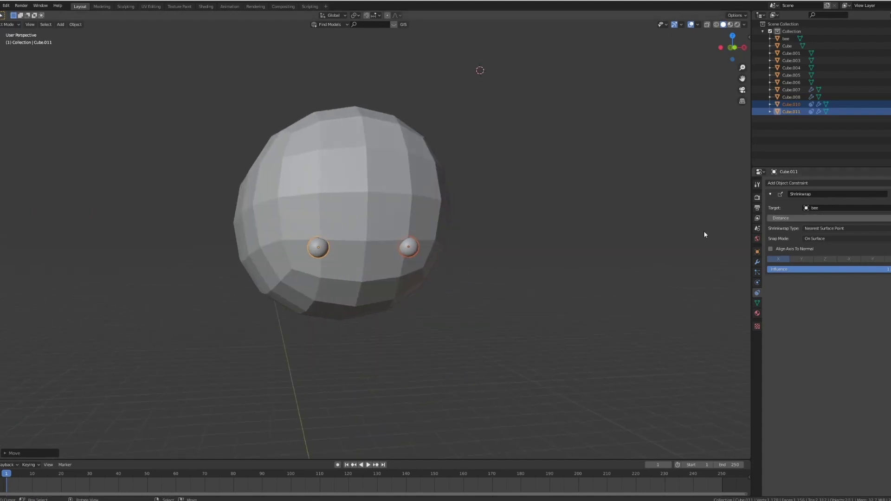
# - Raise both close-set eyes along Z back to the middle of the face and check them from an angle
pyautogui.press('KP_1')
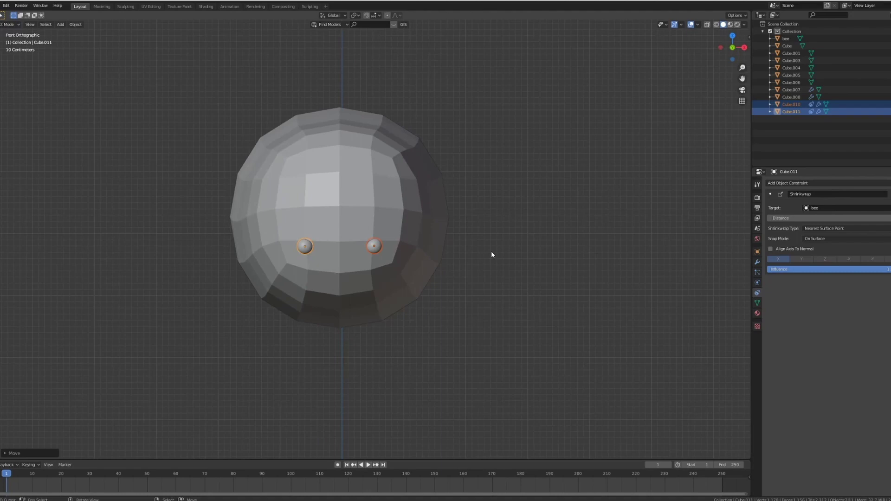
pyautogui.press('g')
pyautogui.press('z')
pyautogui.click(459, 206)
pyautogui.moveTo(460, 206)
pyautogui.mouseDown(button='middle')
pyautogui.moveTo(436, 218)
pyautogui.moveTo(469, 221)
pyautogui.mouseUp(button='middle')
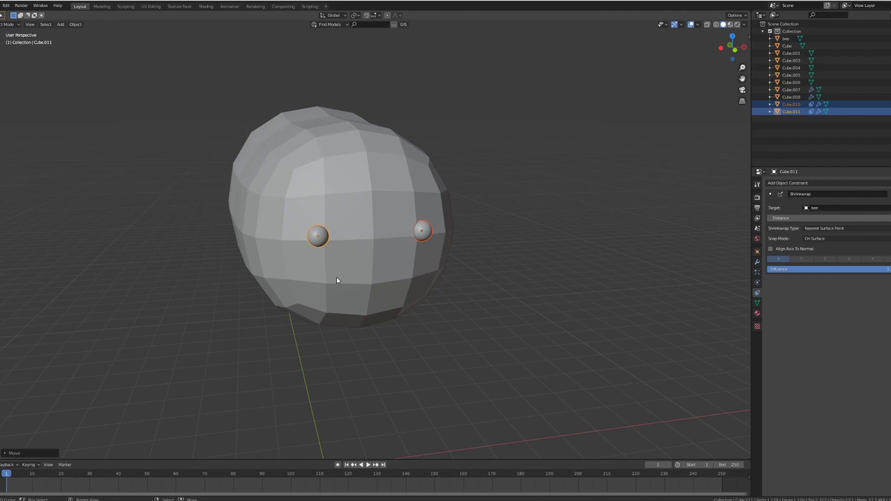
pyautogui.press('KP_1')
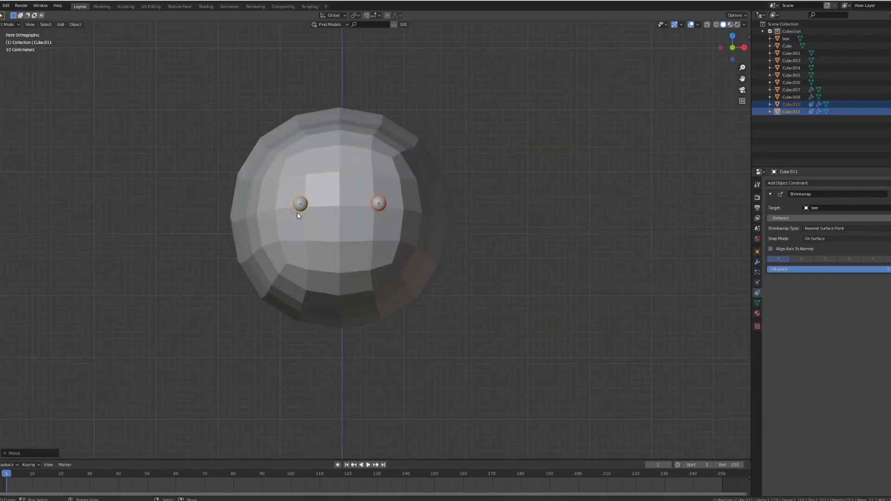
pyautogui.rightClick(380, 204)
pyautogui.rightClick(302, 206)
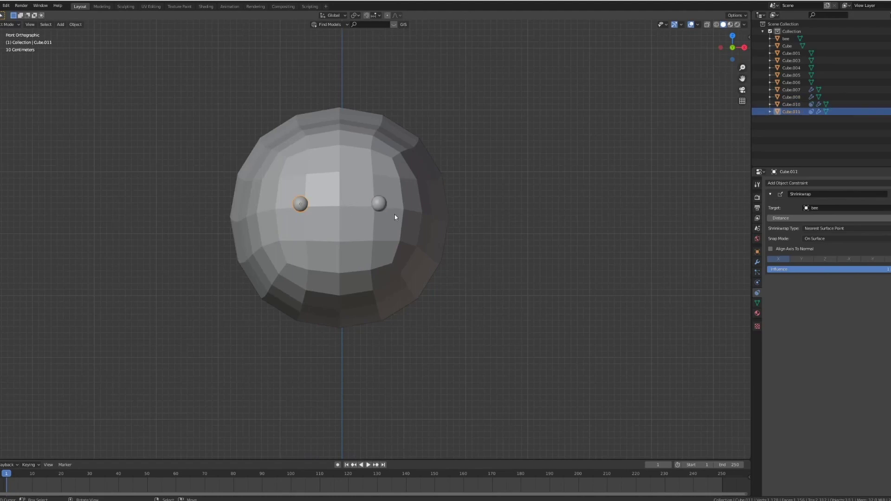
pyautogui.scroll(1, 399, 217)
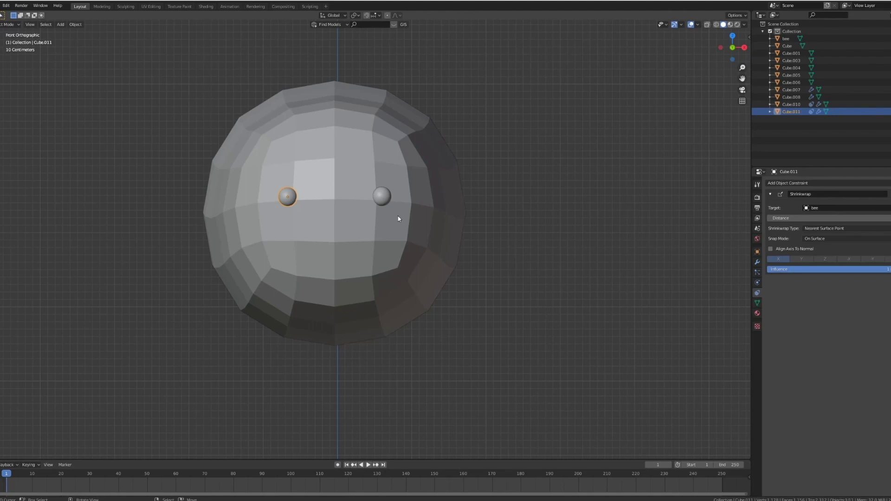
# - Reset the 3D cursor to the world origin and add a mesh cylinder there
pyautogui.scroll(-4, 398, 218)
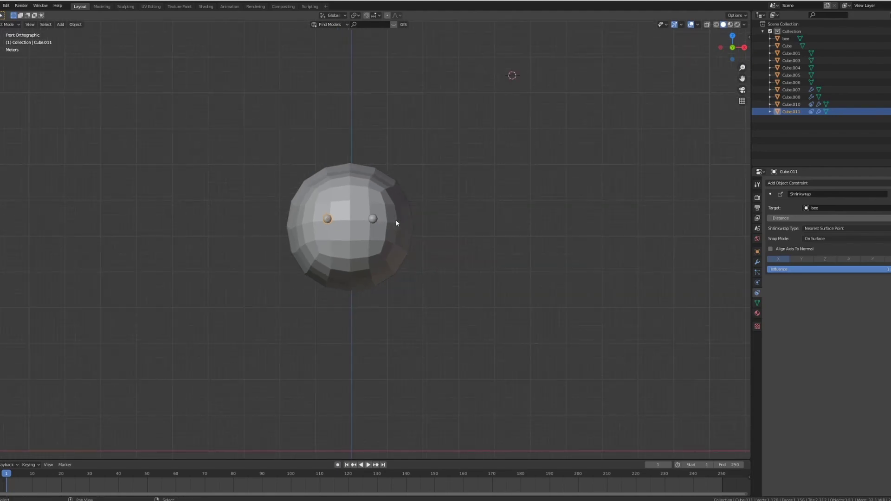
pyautogui.hotkey('shift', 's')
pyautogui.click(392, 228)
pyautogui.keyDown('shift'); pyautogui.moveTo(403, 274); pyautogui.dragTo(400, 253, button='middle'); pyautogui.keyUp('shift')
pyautogui.hotkey('shift', 'a')
pyautogui.moveTo(399, 254)
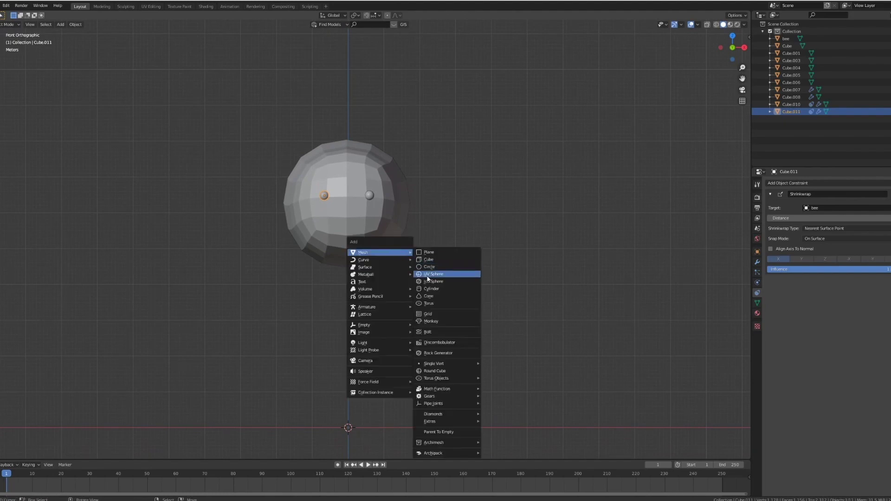
pyautogui.click(432, 289)
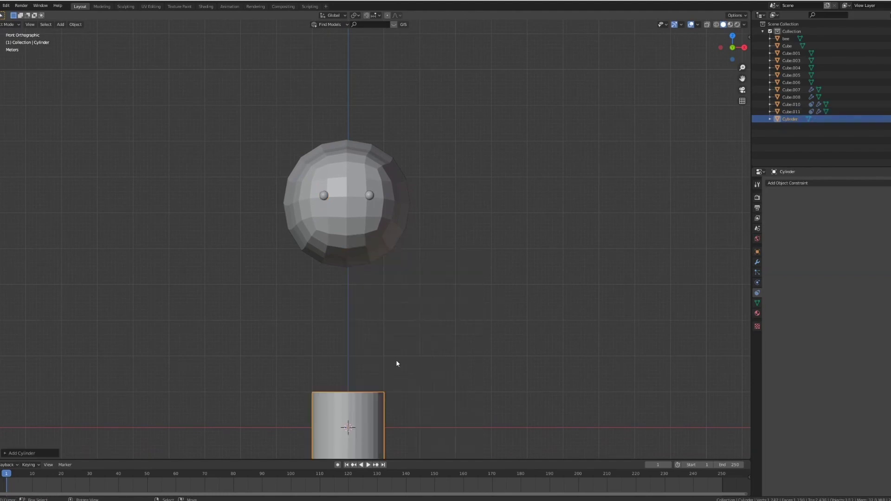
# - Move the cylinder up beside the bee's head at eye height and rotate it about 90° around Y so it lies horizontal
pyautogui.press('g')
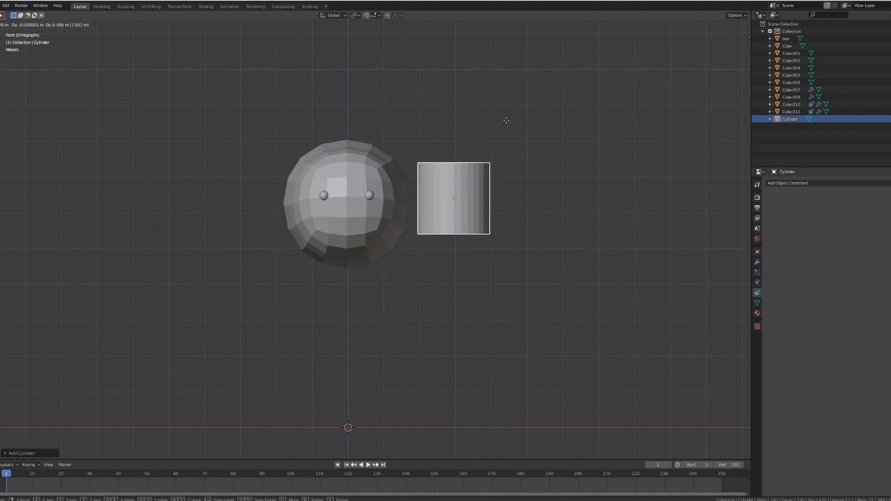
pyautogui.click(503, 122)
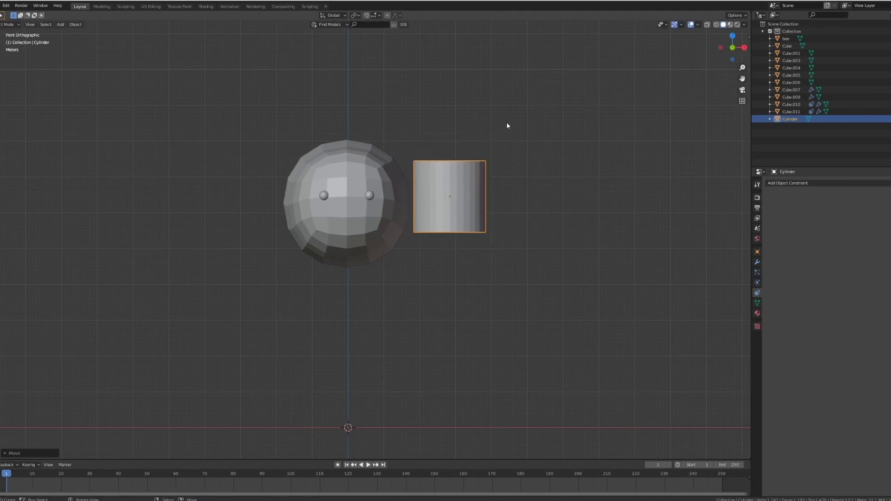
pyautogui.press('r')
pyautogui.press('y')
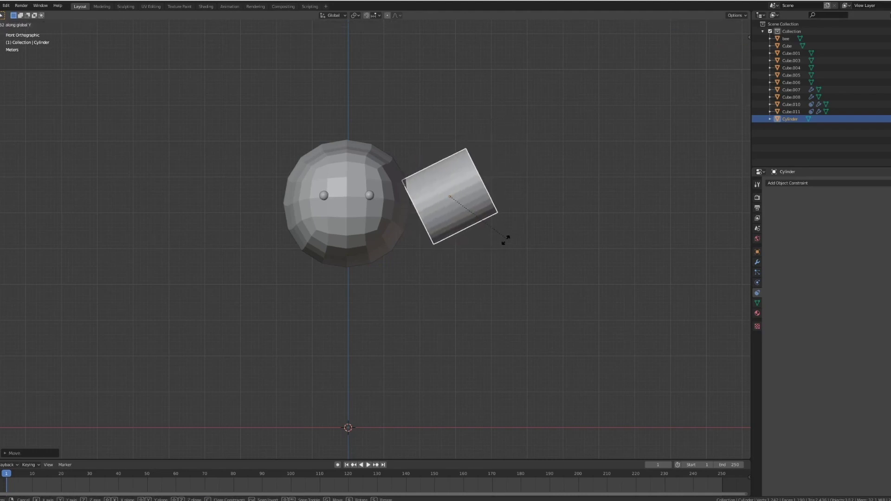
pyautogui.click(482, 260)
# - Move the cylinder along X until its end meets the nearer eye's outer edge, and bring it forward along Y in front of the face
pyautogui.scroll(3, 432, 251)
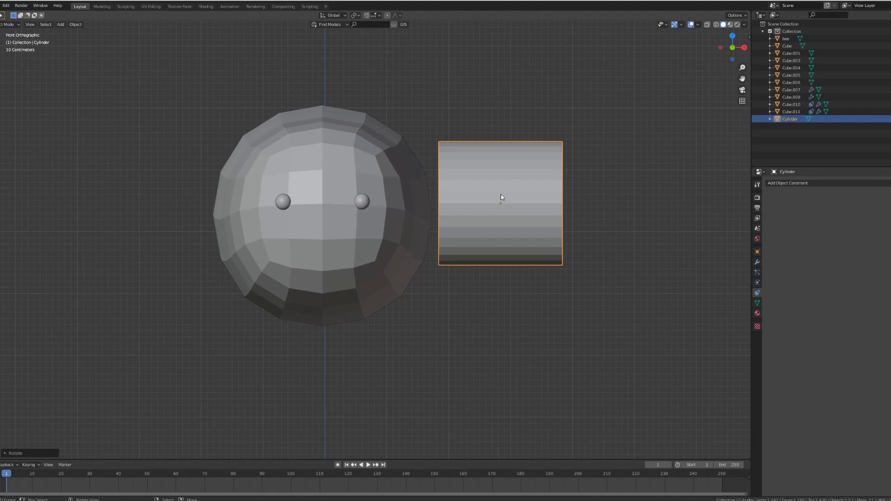
pyautogui.press('g')
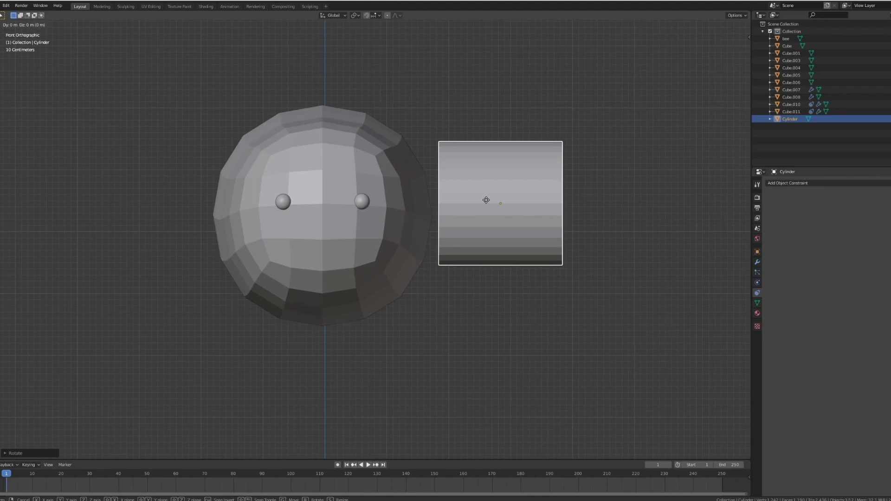
pyautogui.press('x')
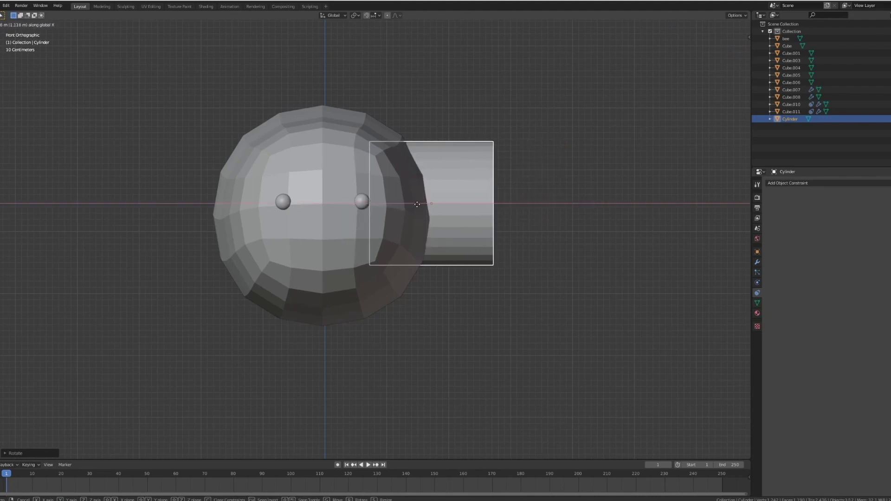
pyautogui.click(418, 205)
pyautogui.press('g')
pyautogui.press('y')
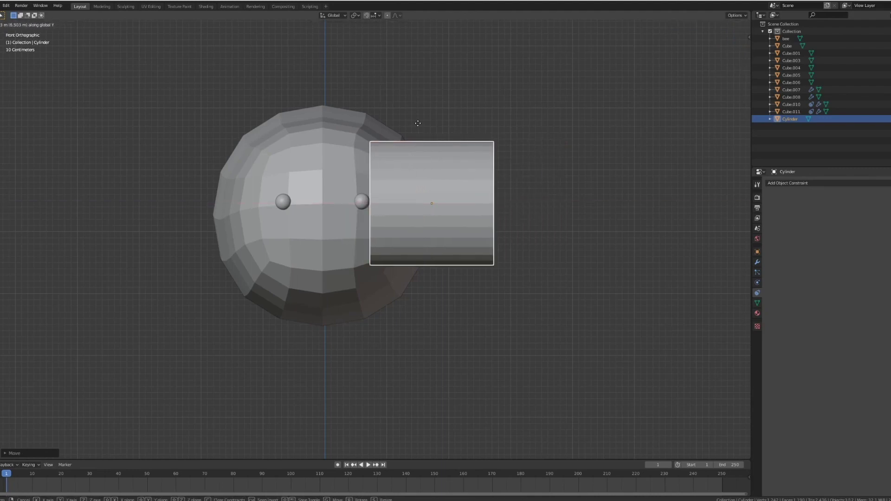
pyautogui.click(417, 127)
pyautogui.moveTo(417, 127); pyautogui.dragTo(455, 145, button='middle')
pyautogui.press('g')
pyautogui.press('y')
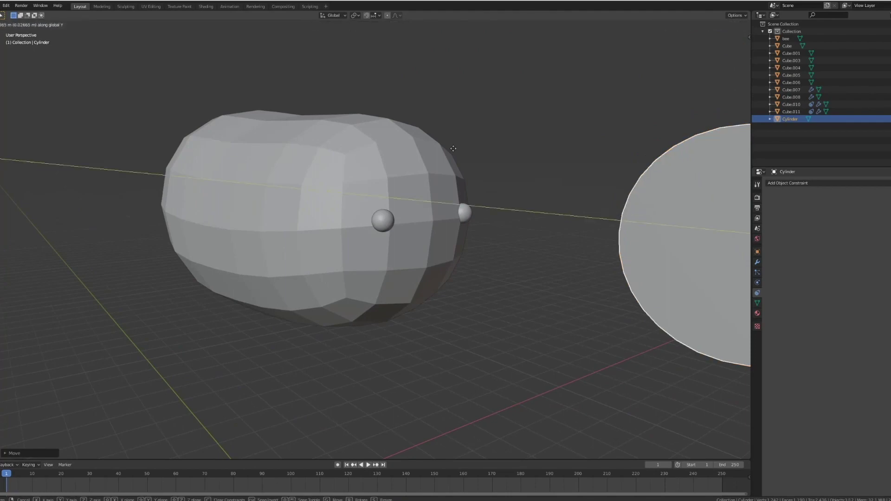
pyautogui.click(270, 147)
# - Scale the cylinder to about 0.2 in Y and Z only, keeping its X length, to form a thin rod
pyautogui.press('KP_1')
pyautogui.scroll(3, 361, 190)
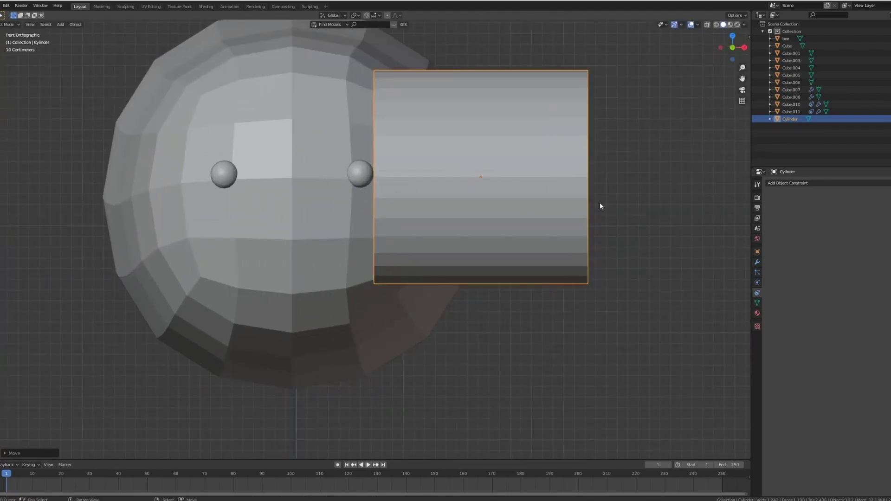
pyautogui.moveTo(599, 206); pyautogui.dragTo(583, 207, button='middle')
pyautogui.scroll(-5, 580, 207)
pyautogui.press('s')
pyautogui.hotkey('shift', 'x')
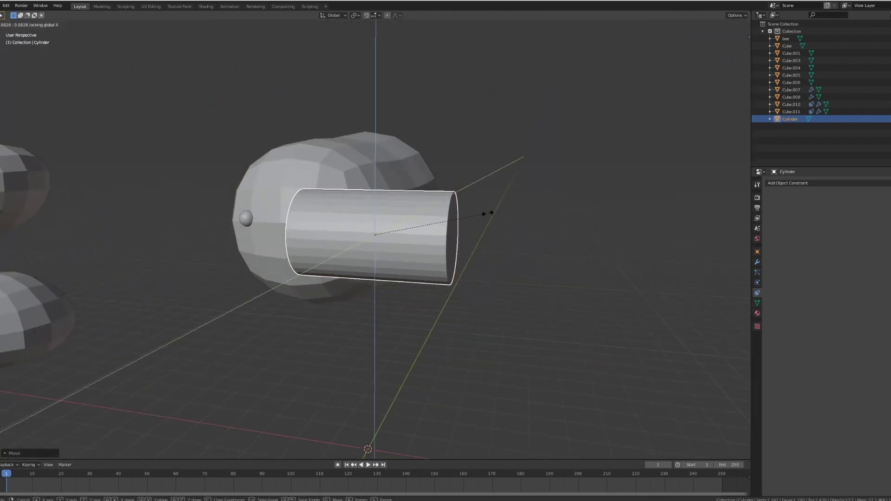
pyautogui.click(414, 224)
# - Scale the cylinder thinner in Y and Z only, to about 0.67, and move it slightly up along Z to the eyes' height
pyautogui.press('KP_1')
pyautogui.scroll(4, 415, 227)
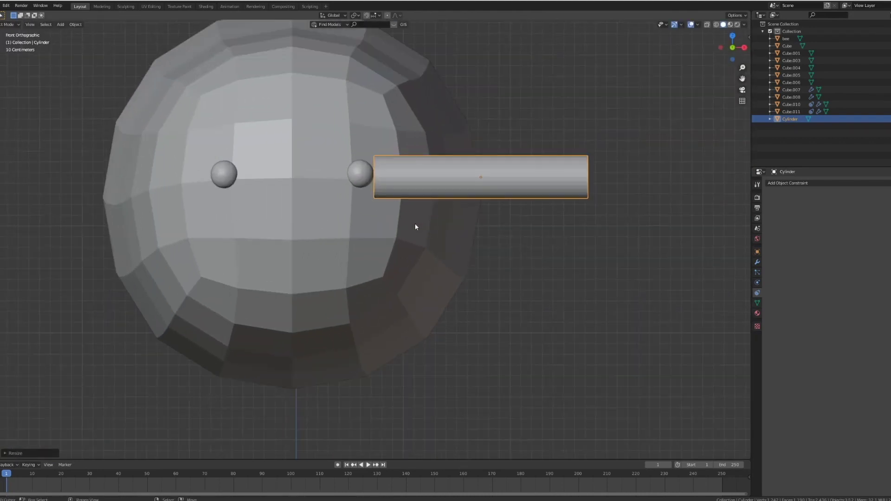
pyautogui.press('s')
pyautogui.hotkey('shift', 'x')
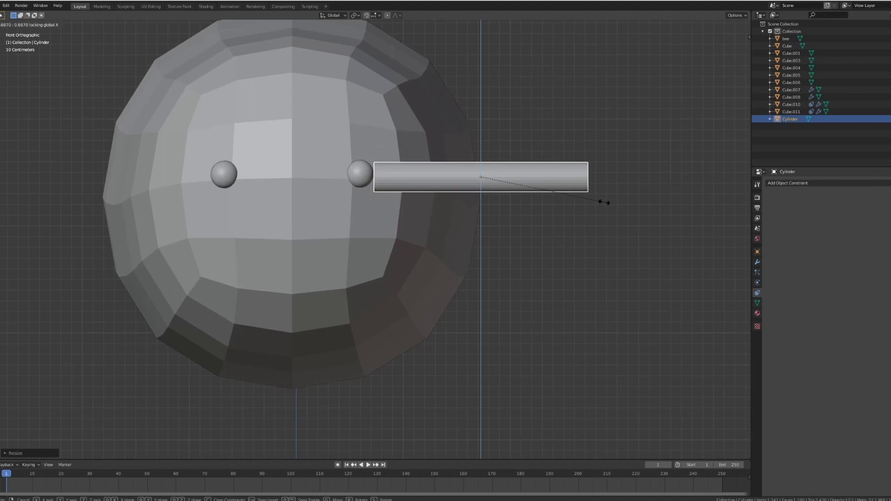
pyautogui.click(610, 203)
pyautogui.press('g')
pyautogui.press('z')
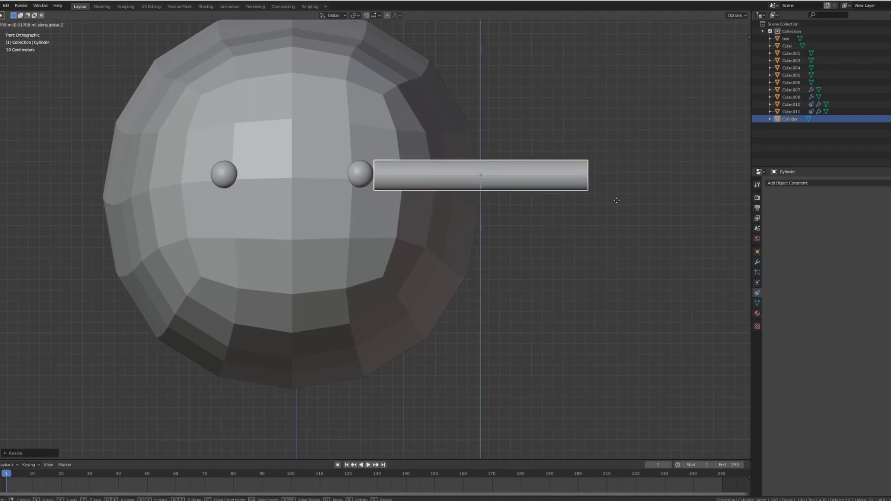
pyautogui.click(620, 201)
# - Move the cylinder along X until it is centred on the bee's face between the two eyes
pyautogui.press('g')
pyautogui.press('x')
pyautogui.click(420, 173)
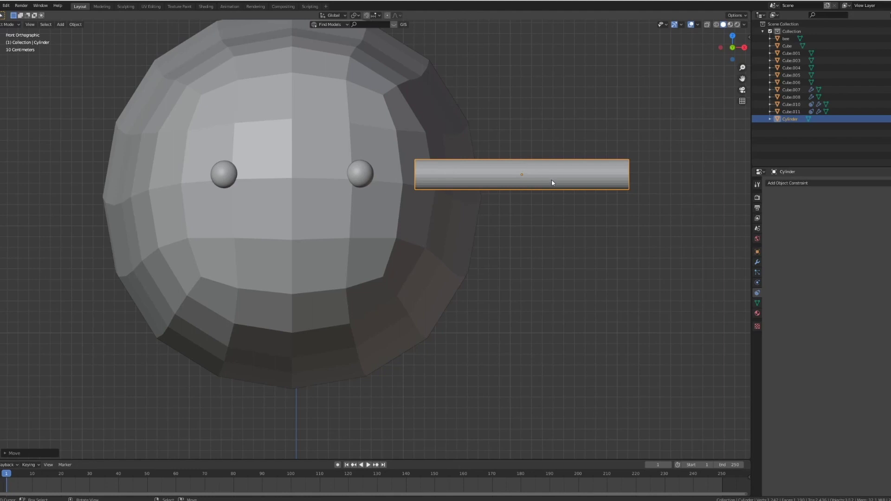
pyautogui.press('g')
pyautogui.press('x')
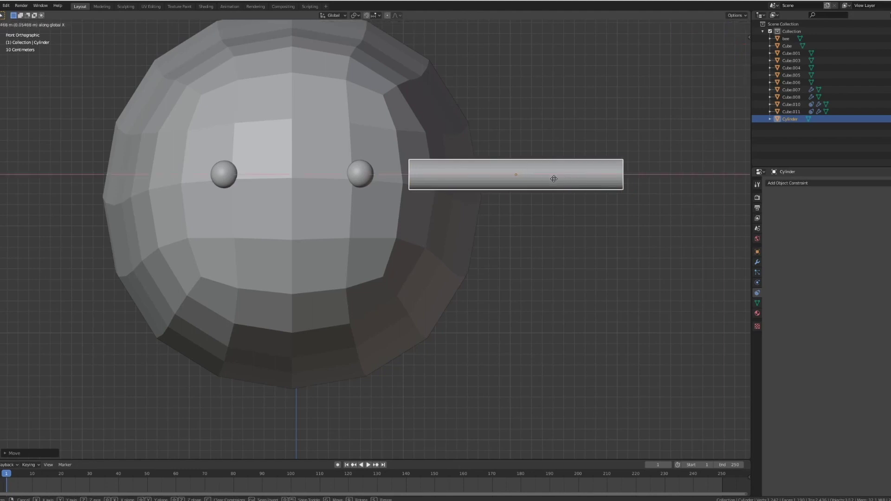
pyautogui.click(348, 177)
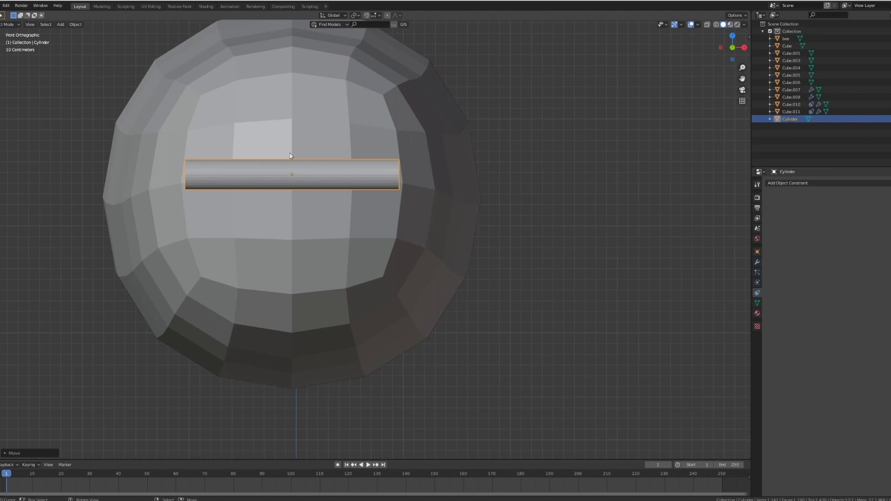
# - Scale the cylinder along X to about 0.5 so it fits between the eyes, and move it along Y closer to the face
pyautogui.press('s')
pyautogui.press('x')
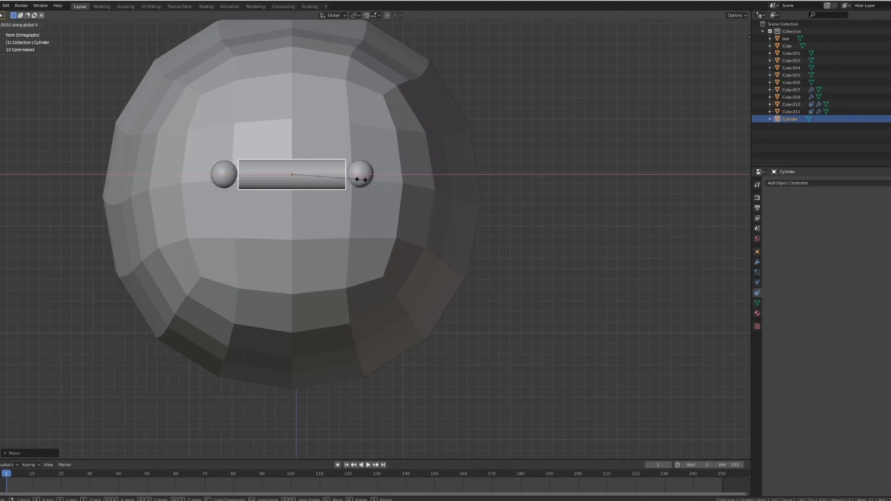
pyautogui.click(358, 180)
pyautogui.moveTo(371, 169); pyautogui.dragTo(352, 180, button='middle')
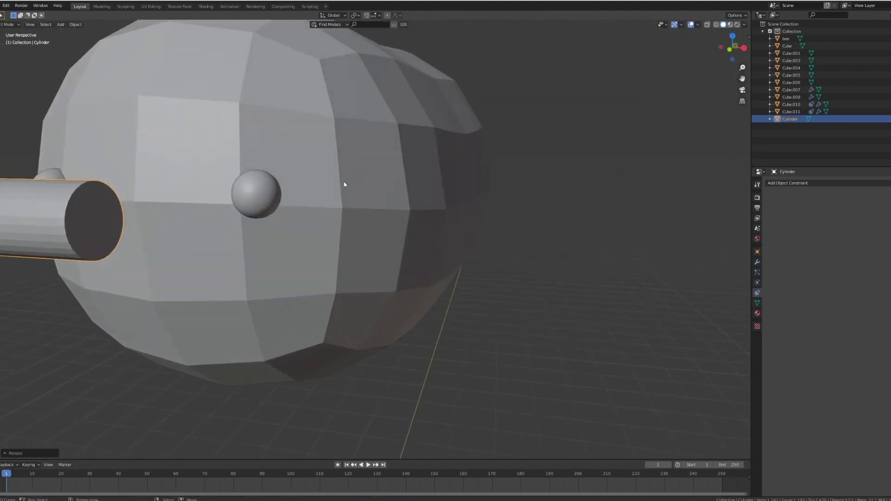
pyautogui.scroll(-3, 274, 180)
pyautogui.moveTo(266, 178); pyautogui.dragTo(267, 199, button='middle')
pyautogui.press('g')
pyautogui.press('y')
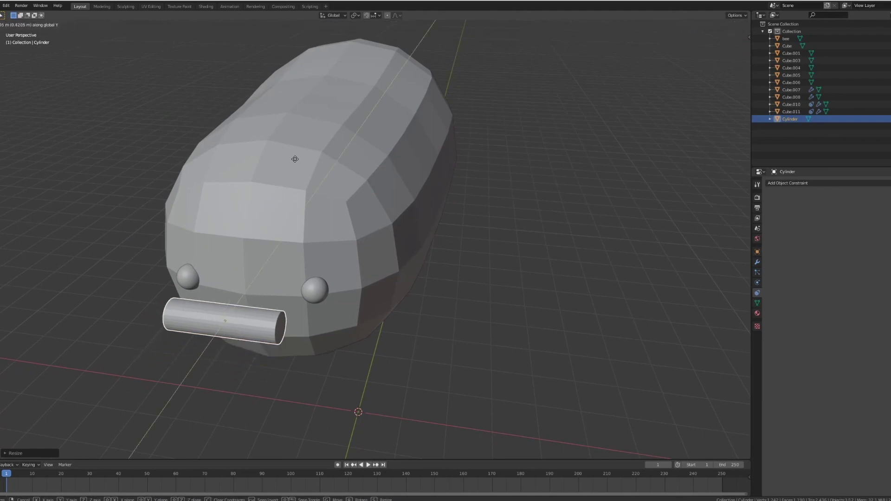
pyautogui.click(333, 158)
# - Make the cylinder thinner while keeping its X length, and shorten it along X to leave a gap beside each eye
pyautogui.moveTo(334, 158); pyautogui.dragTo(312, 155, button='middle')
pyautogui.press('KP_1')
pyautogui.scroll(2, 311, 158)
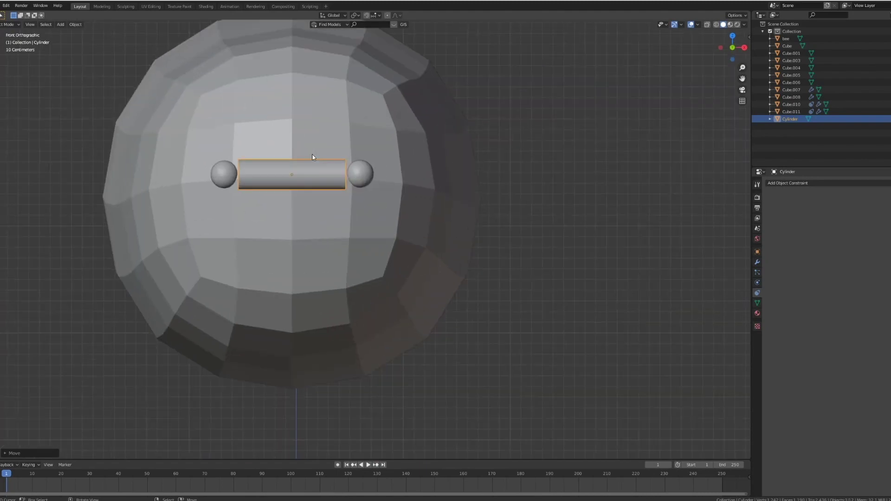
pyautogui.press('s')
pyautogui.hotkey('shift', 'x')
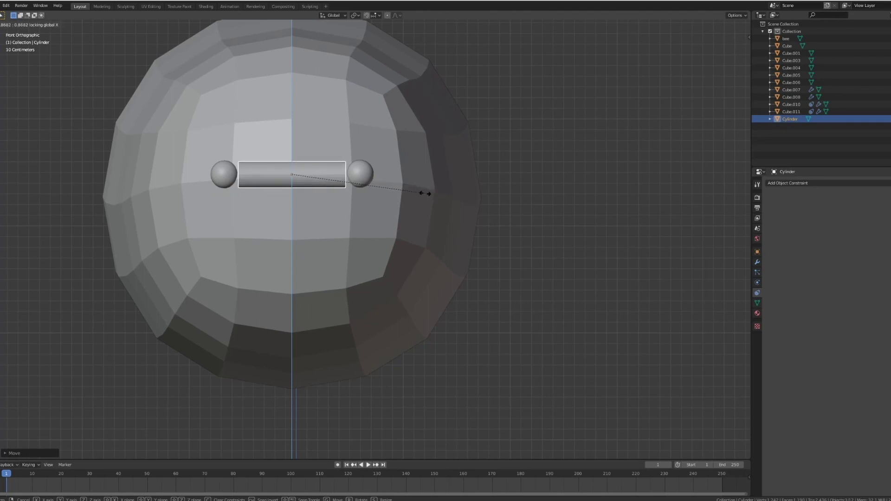
pyautogui.click(385, 187)
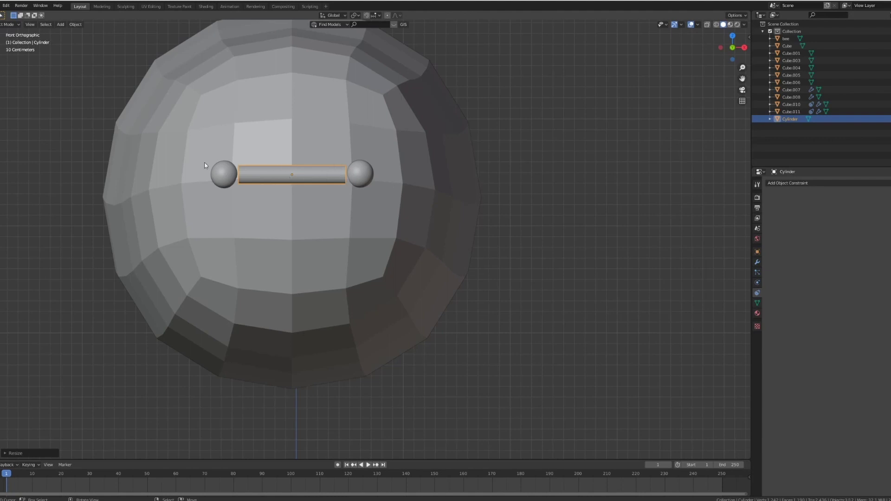
pyautogui.scroll(2, 249, 175)
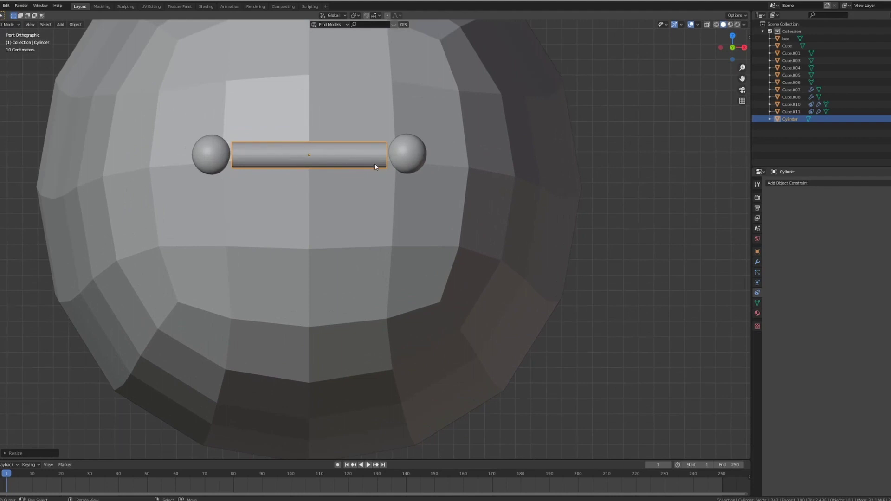
pyautogui.press('s')
pyautogui.press('x')
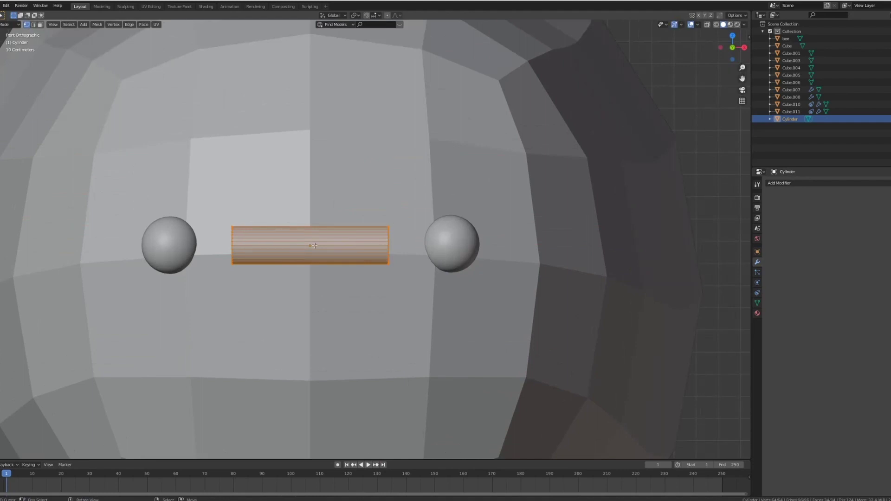
# - Add seven evenly spaced loop cuts across the cylinder's length
pyautogui.hotkey('ctrl', 'r')
pyautogui.scroll(4, 336, 239)
pyautogui.scroll(2, 336, 238)
pyautogui.click(335, 238)
pyautogui.rightClick(335, 238)
pyautogui.moveTo(297, 223); pyautogui.dragTo(327, 226, button='middle')
# - Select both end faces of the cylinder, apply the object's scale, and bevel the ends into rounded caps
pyautogui.click(40, 25)
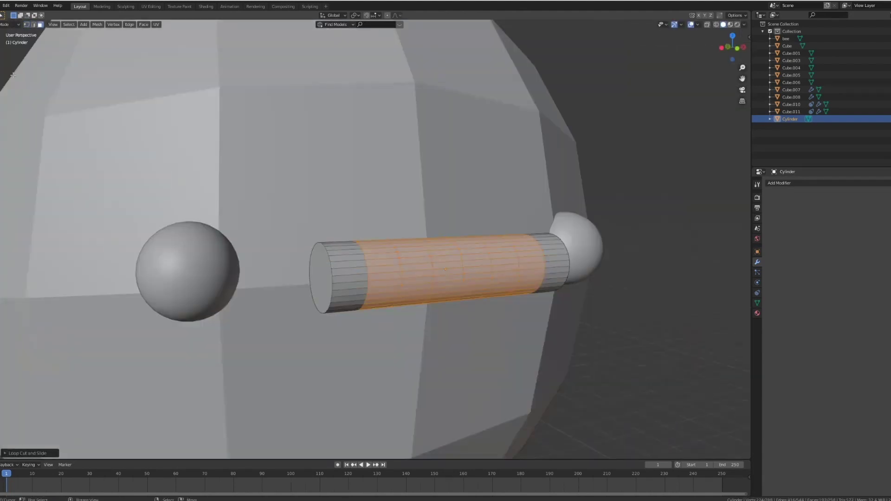
pyautogui.click(319, 274)
pyautogui.moveTo(228, 246); pyautogui.dragTo(345, 216, button='middle')
pyautogui.keyDown('shift'); pyautogui.click(148, 241); pyautogui.keyUp('shift')
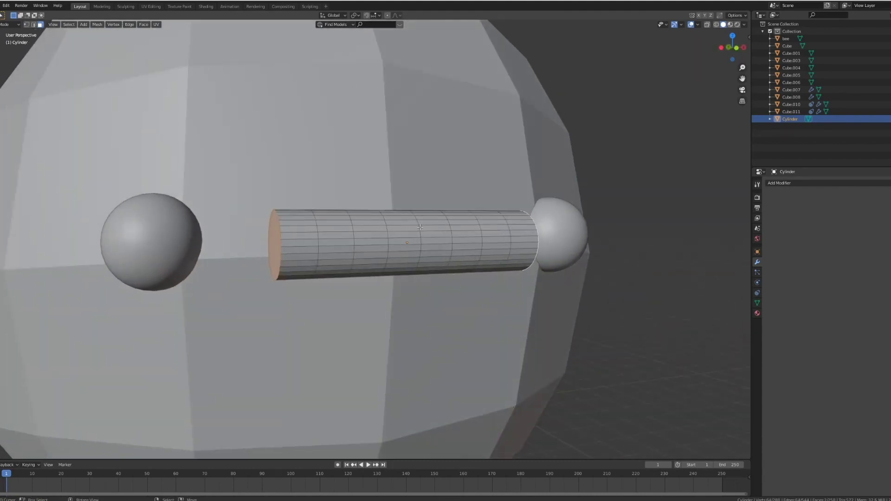
pyautogui.press('Tab')
pyautogui.hotkey('ctrl', 'a')
pyautogui.click(294, 220)
pyautogui.press('Tab')
pyautogui.hotkey('ctrl', 'b')
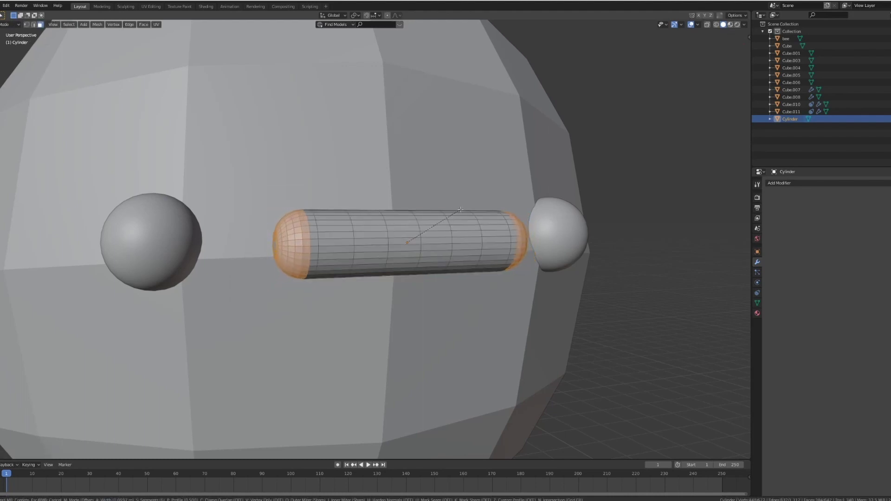
pyautogui.click(459, 211)
pyautogui.press('Tab')
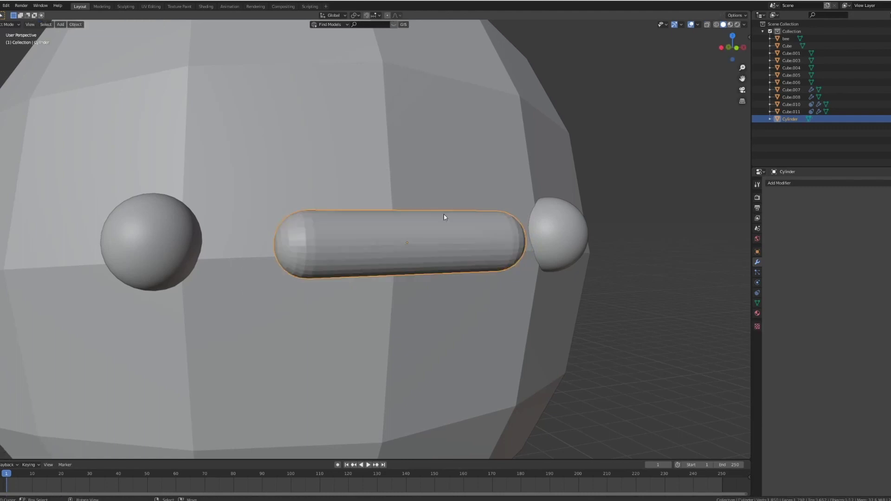
# - Shade the rounded cylinder smooth
pyautogui.press('ctrl+KP_1')
pyautogui.rightClick(405, 227)
pyautogui.click(406, 227)
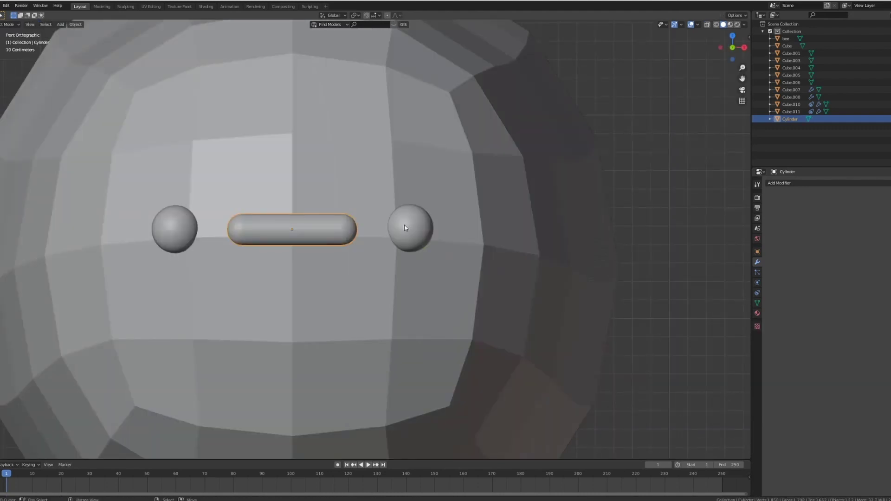
# - Move the rounded cylinder down along Z to just below the eyes and adjust it along Y to meet the face
pyautogui.scroll(1, 367, 231)
pyautogui.scroll(-5, 367, 231)
pyautogui.moveTo(366, 231)
pyautogui.mouseDown(button='middle')
pyautogui.moveTo(417, 243)
pyautogui.moveTo(364, 241)
pyautogui.mouseUp(button='middle')
pyautogui.press('KP_1')
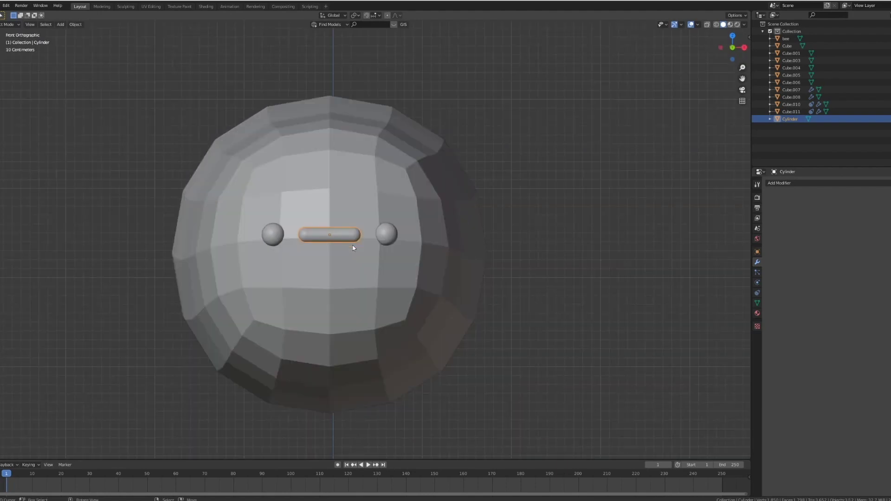
pyautogui.press('g')
pyautogui.press('z')
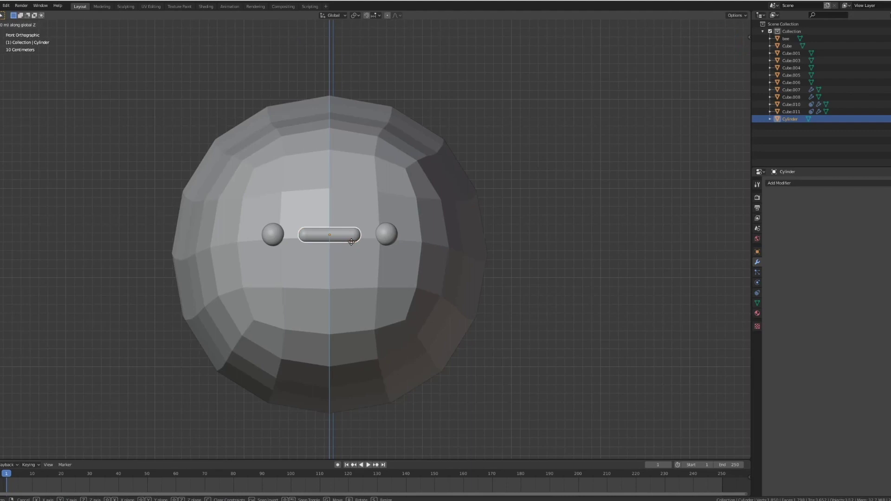
pyautogui.click(357, 261)
pyautogui.moveTo(357, 261); pyautogui.dragTo(322, 276, button='middle')
pyautogui.press('g')
pyautogui.press('y')
pyautogui.click(331, 277)
# - Add a Shrinkwrap object constraint to the cylinder with the bee body as its target
pyautogui.click(758, 291)
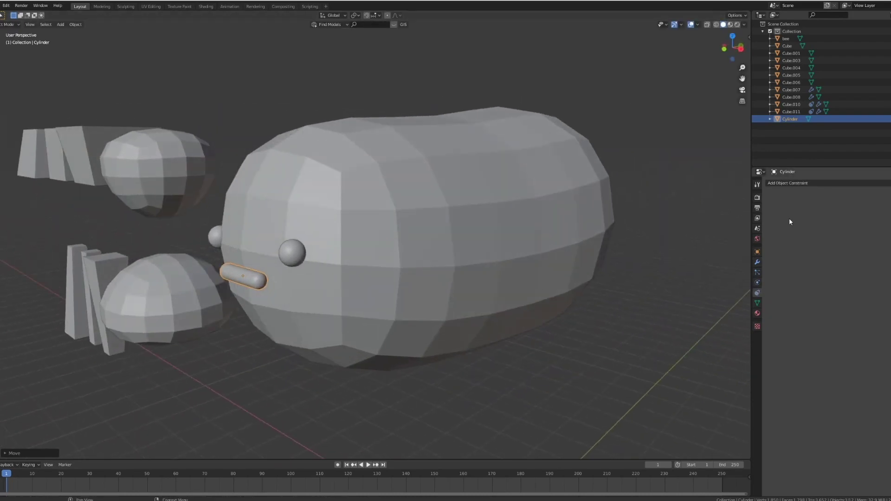
pyautogui.click(796, 184)
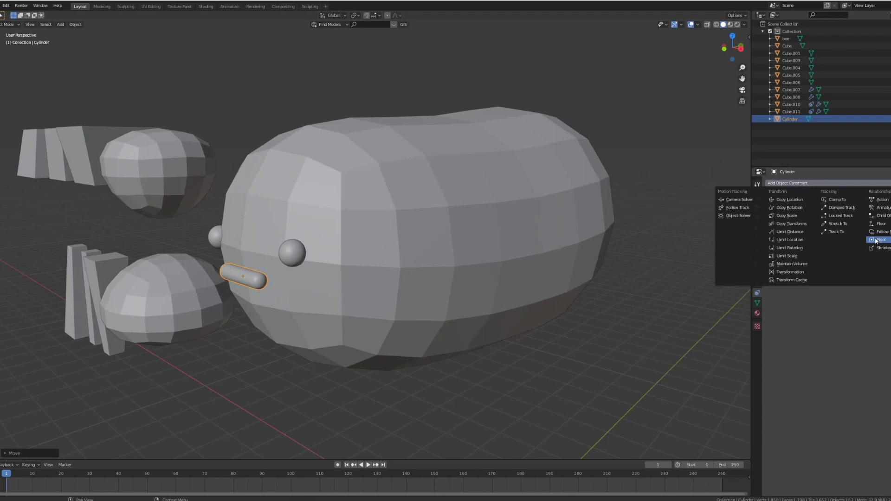
pyautogui.click(798, 185)
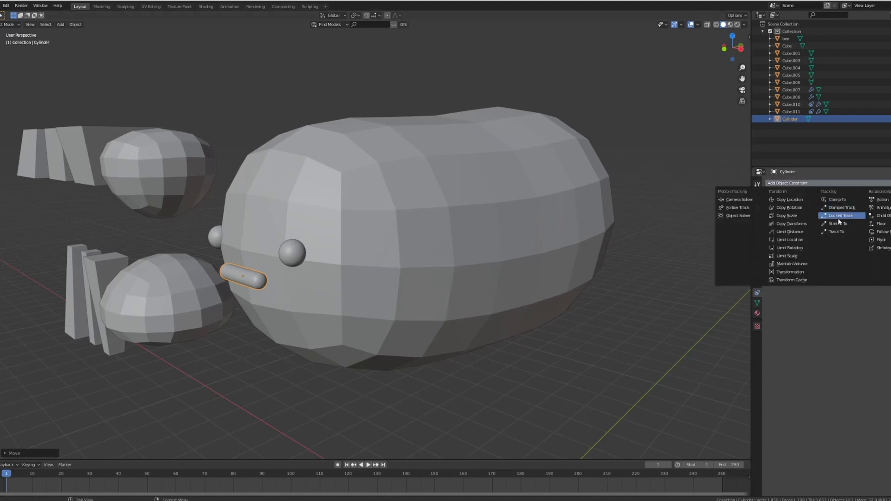
pyautogui.click(882, 248)
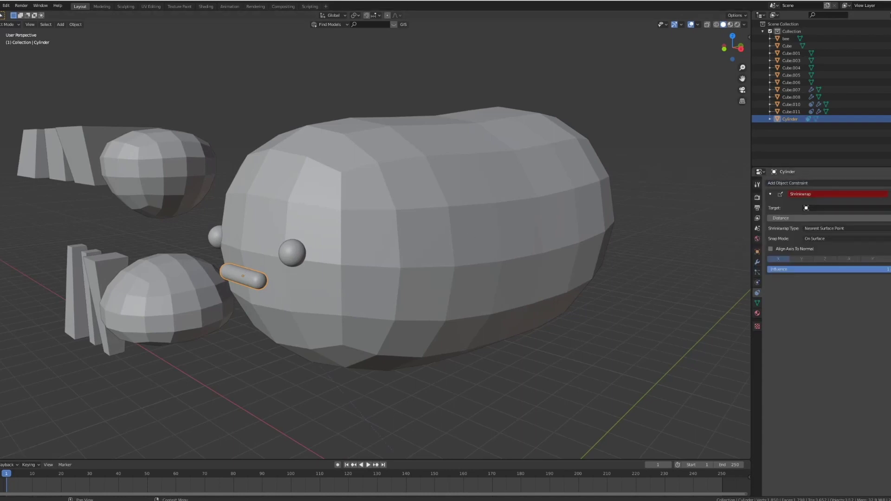
pyautogui.moveTo(466, 183); pyautogui.dragTo(361, 193, button='middle')
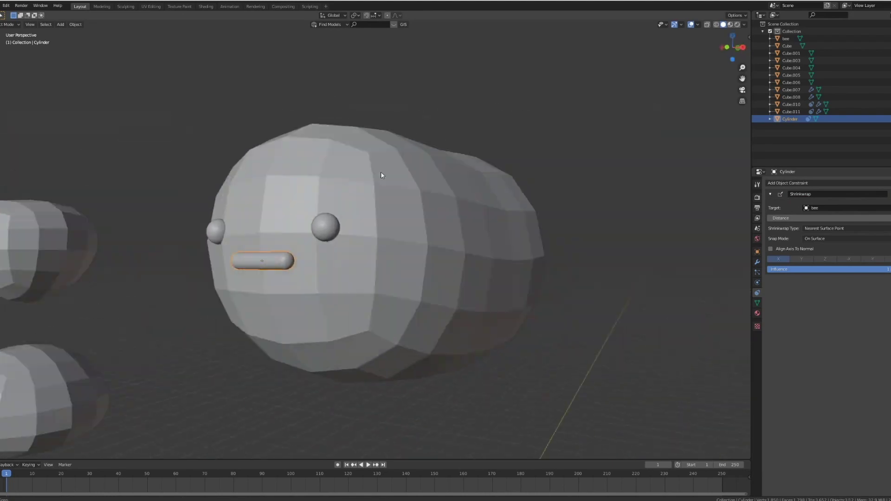
# - Slide the constrained cylinder up and down the face along Z, leaving it between the eyes slightly below their centres
pyautogui.moveTo(382, 175); pyautogui.dragTo(415, 179, button='middle')
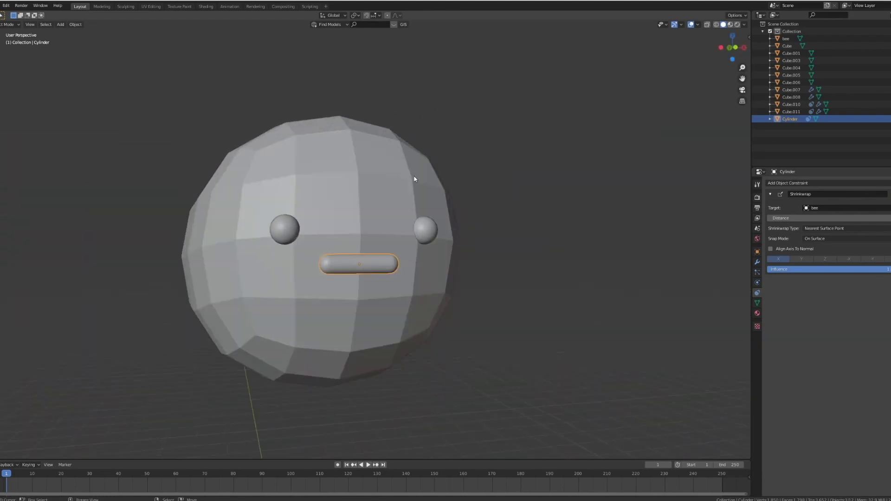
pyautogui.press('g')
pyautogui.press('z')
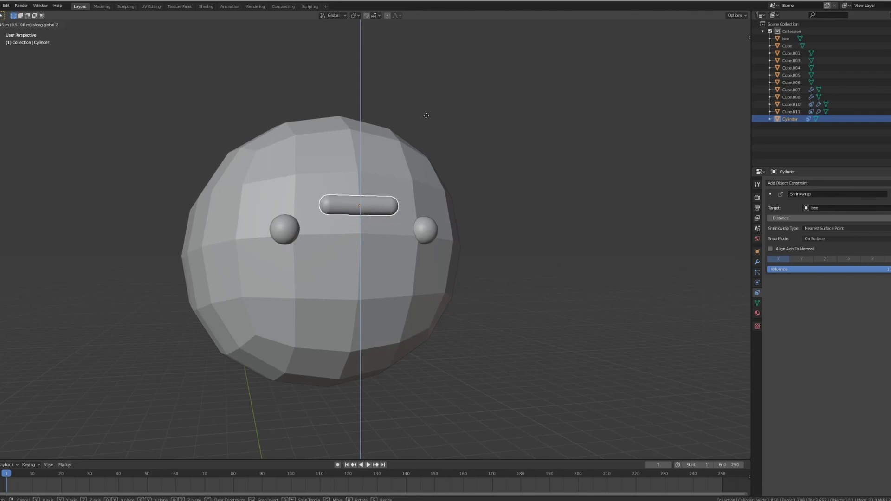
pyautogui.click(424, 163)
pyautogui.moveTo(418, 164); pyautogui.dragTo(362, 176, button='middle')
pyautogui.press('g')
pyautogui.press('z')
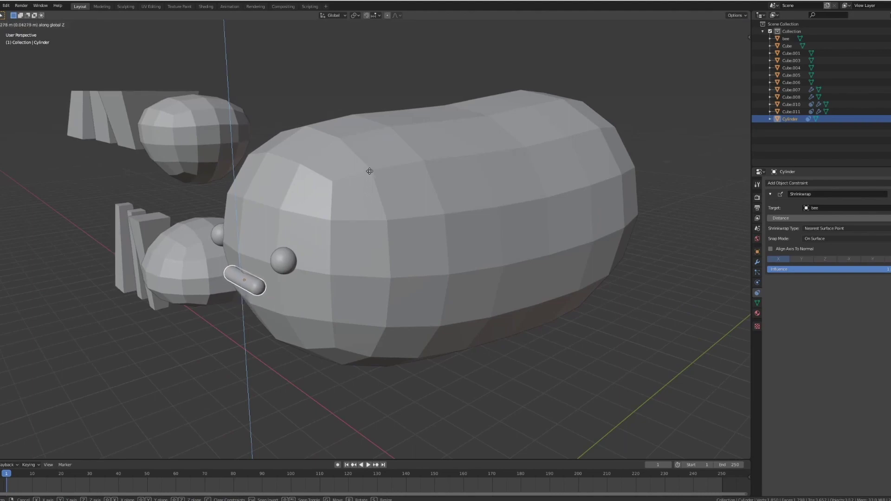
pyautogui.click(369, 152)
pyautogui.moveTo(370, 154)
pyautogui.mouseDown(button='middle')
pyautogui.moveTo(330, 166)
pyautogui.moveTo(339, 149)
pyautogui.moveTo(371, 149)
pyautogui.mouseUp(button='middle')
pyautogui.press('g')
pyautogui.press('z')
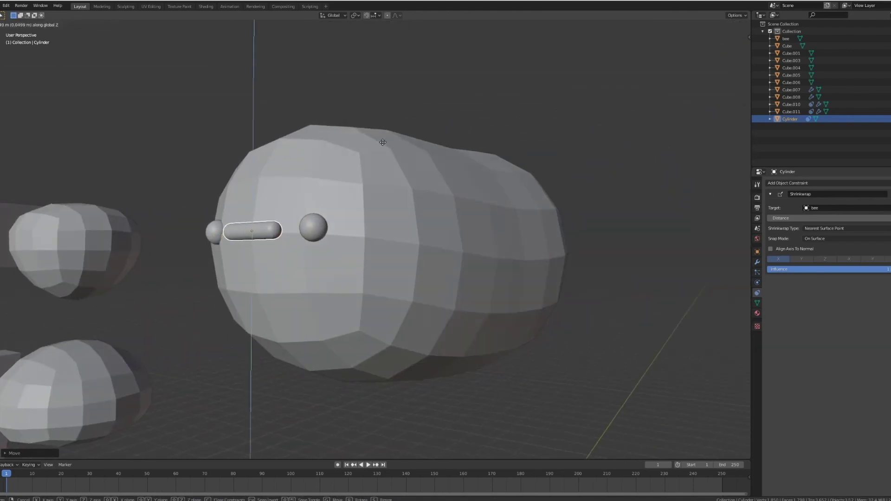
pyautogui.click(389, 146)
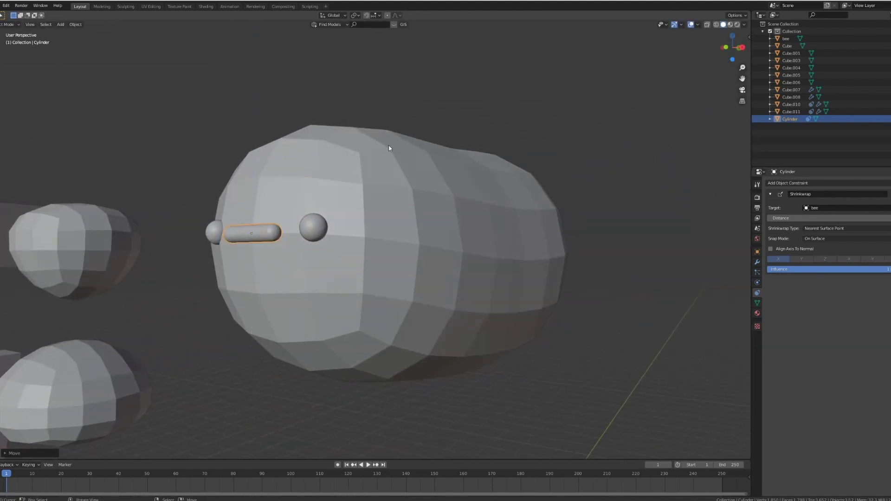
# - Add a Simple Deform modifier to the cylinder
pyautogui.moveTo(343, 165); pyautogui.dragTo(379, 183, button='middle')
pyautogui.press('KP_1')
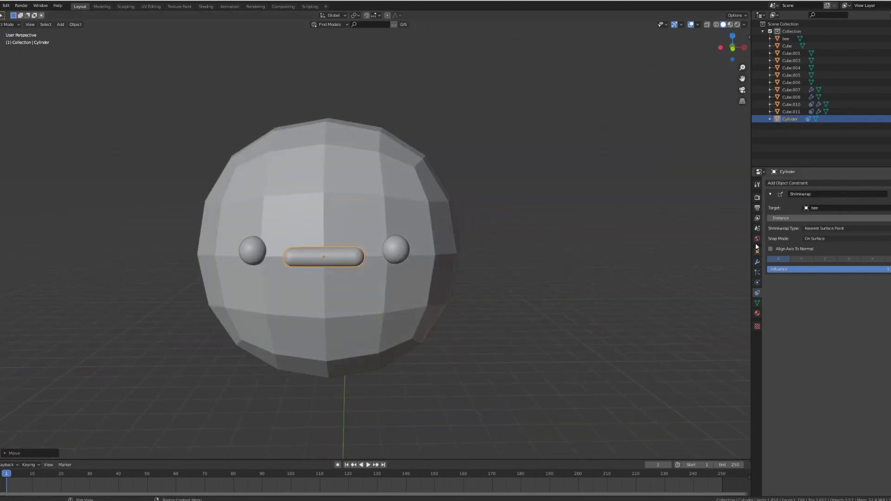
pyautogui.click(759, 262)
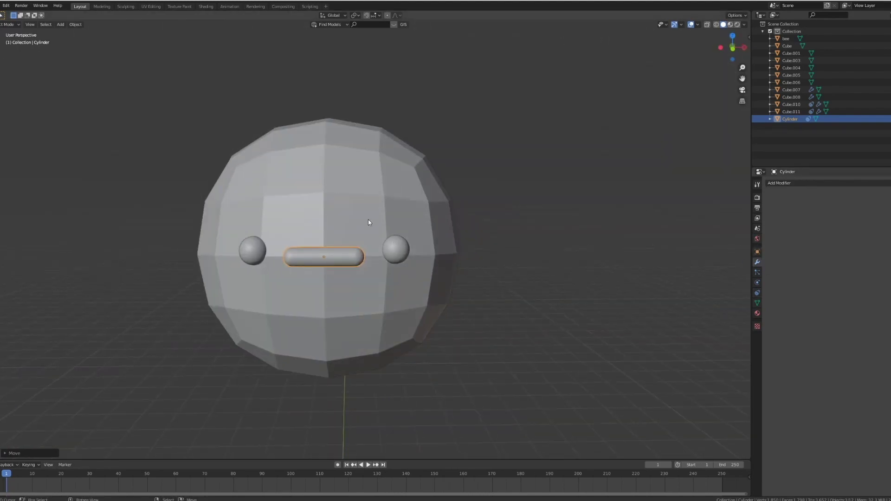
pyautogui.click(786, 184)
pyautogui.click(789, 186)
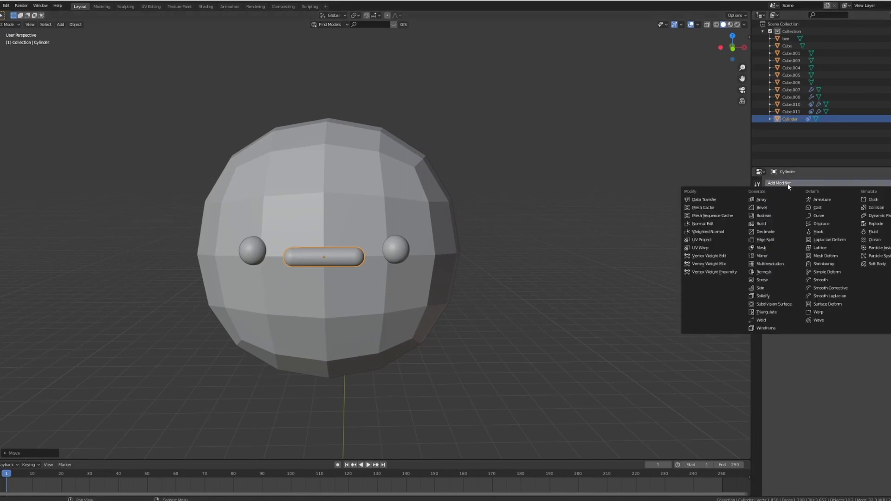
pyautogui.click(830, 275)
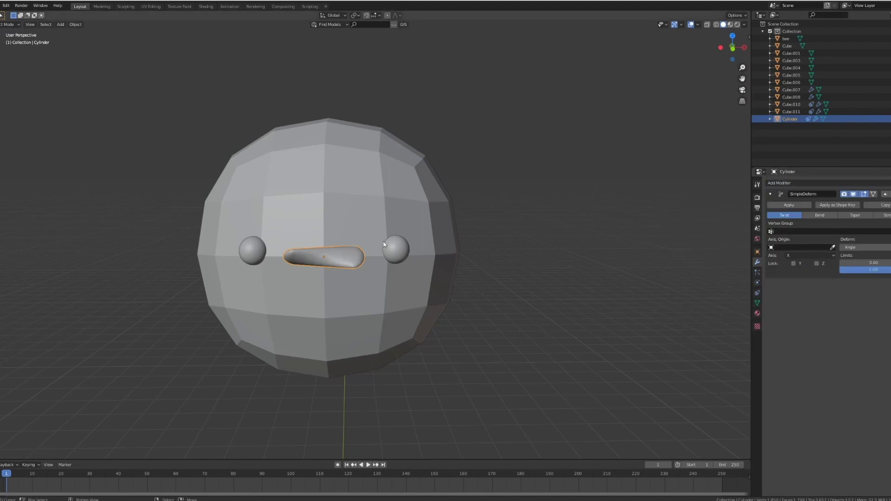
# - Set the cylinder's Simple Deform to Bend and rotate the cylinder about global X until it curves into a smile
pyautogui.click(808, 215)
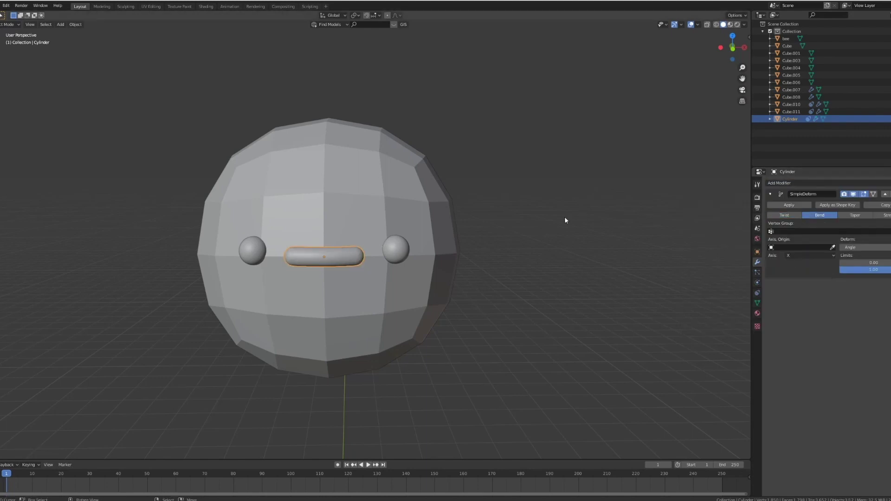
pyautogui.press('r')
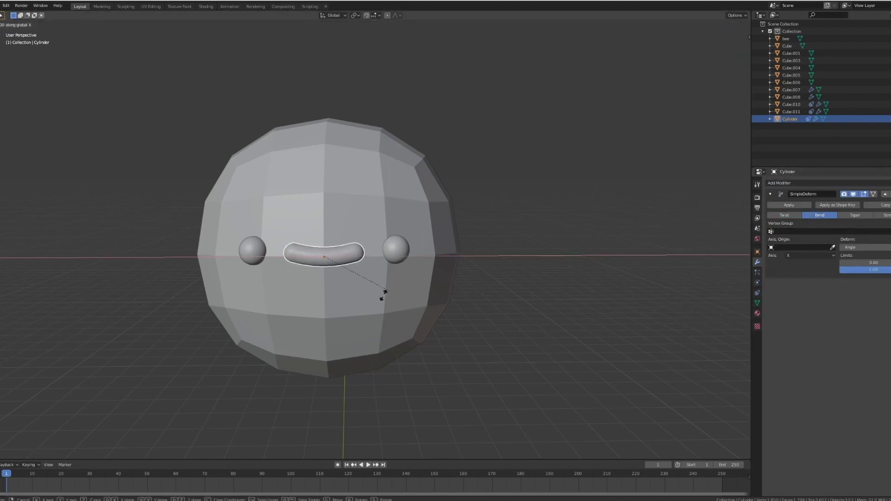
pyautogui.click(359, 303)
pyautogui.moveTo(402, 237)
pyautogui.mouseDown(button='middle')
pyautogui.moveTo(423, 233)
pyautogui.moveTo(416, 239)
pyautogui.mouseUp(button='middle')
pyautogui.press('KP_1')
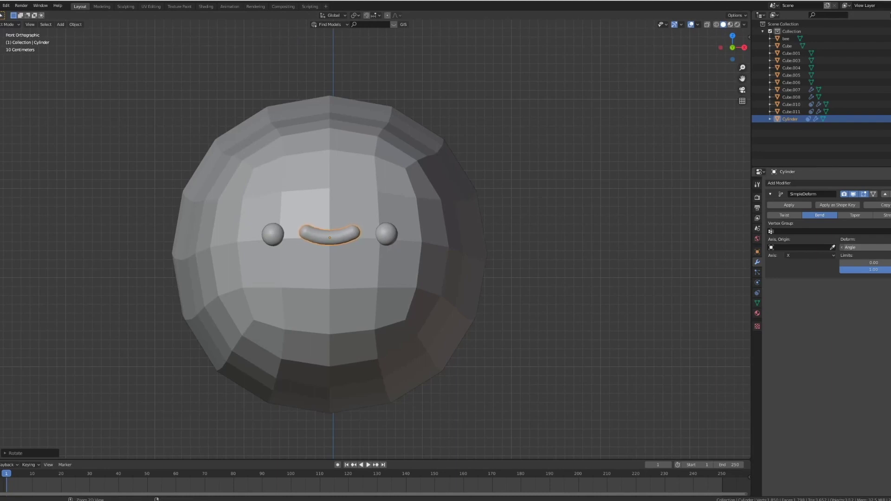
pyautogui.moveTo(675, 262); pyautogui.dragTo(449, 248, button='middle')
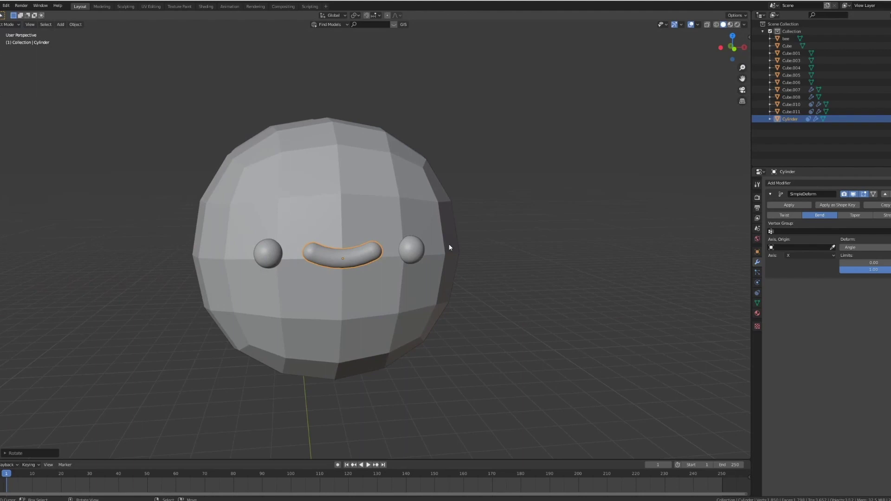
# - Move the smiling mouth slightly down between the eyes in the front view
pyautogui.press('KP_1')
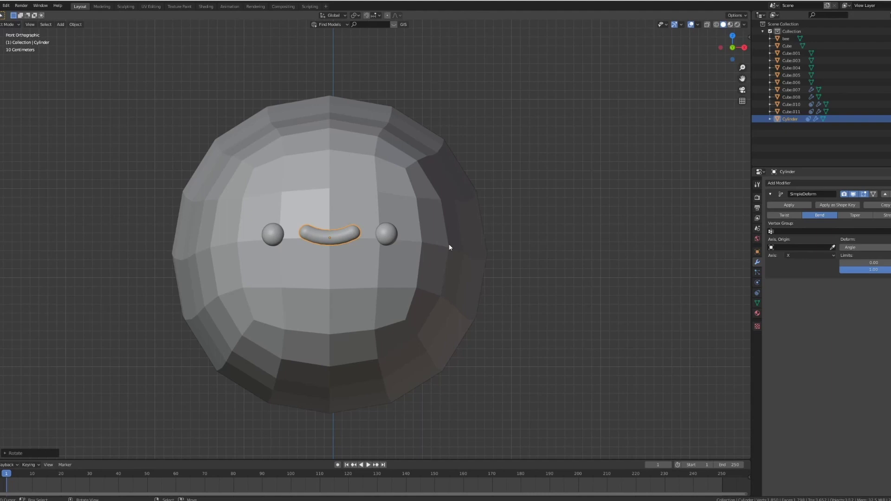
pyautogui.press('g')
pyautogui.click(449, 253)
pyautogui.moveTo(348, 242); pyautogui.dragTo(325, 242, button='middle')
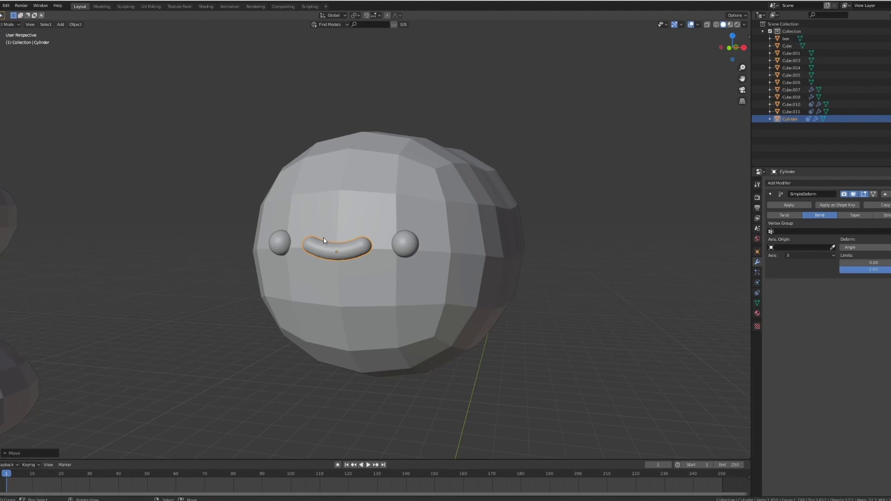
pyautogui.moveTo(335, 247); pyautogui.dragTo(376, 249, button='middle')
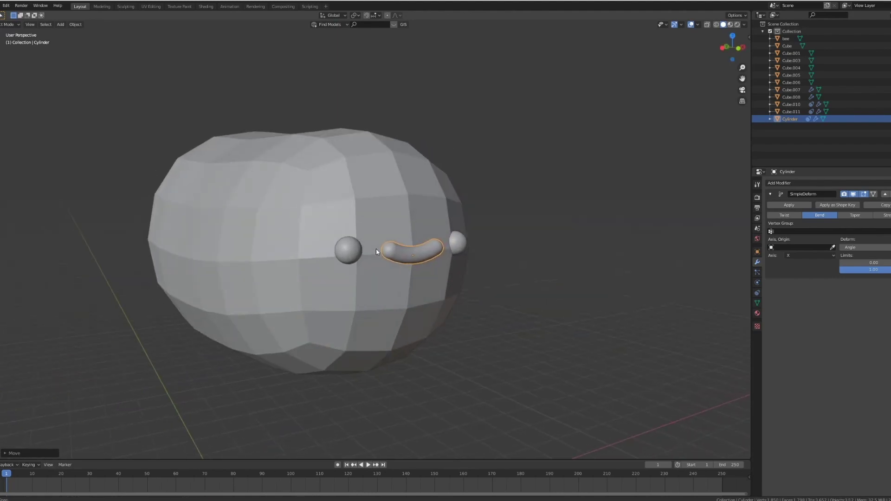
# - Select both eyes together with the mouth and move them up along Z to the upper part of the face
pyautogui.keyDown('shift'); pyautogui.rightClick(350, 249); pyautogui.keyUp('shift')
pyautogui.keyDown('shift'); pyautogui.rightClick(455, 243); pyautogui.keyUp('shift')
pyautogui.press('KP_1')
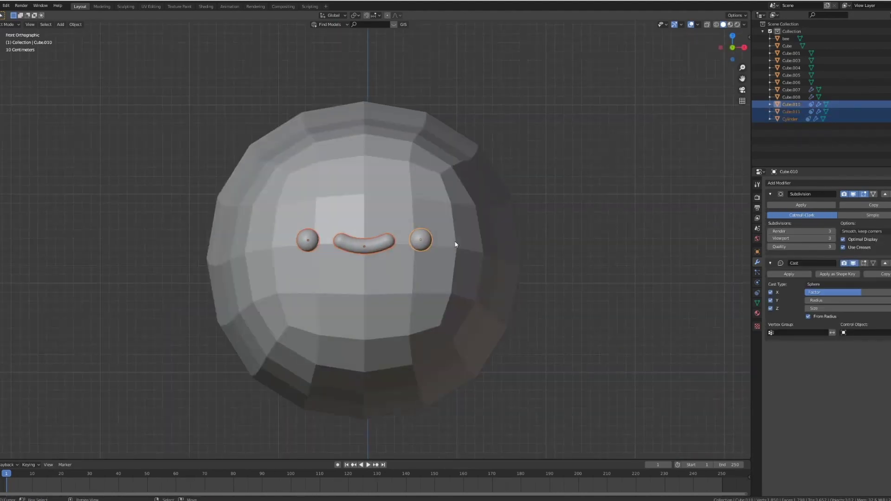
pyautogui.press('g')
pyautogui.press('z')
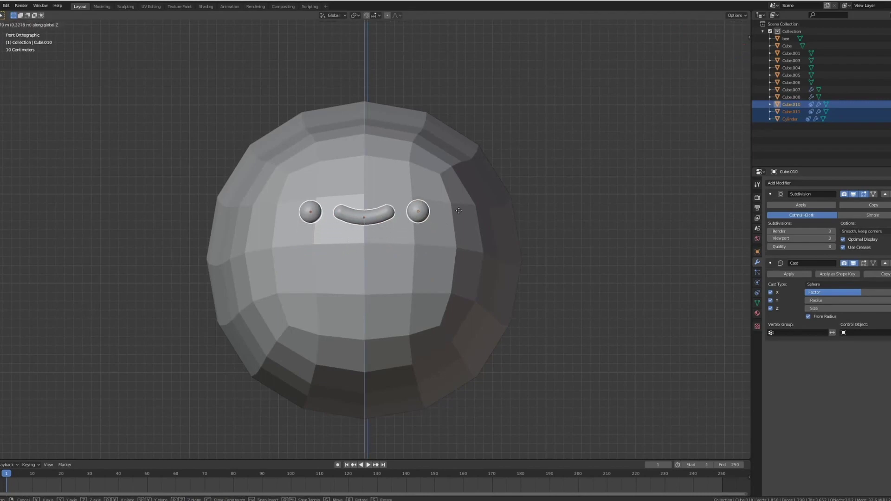
pyautogui.click(464, 205)
pyautogui.moveTo(465, 204); pyautogui.dragTo(352, 220, button='middle')
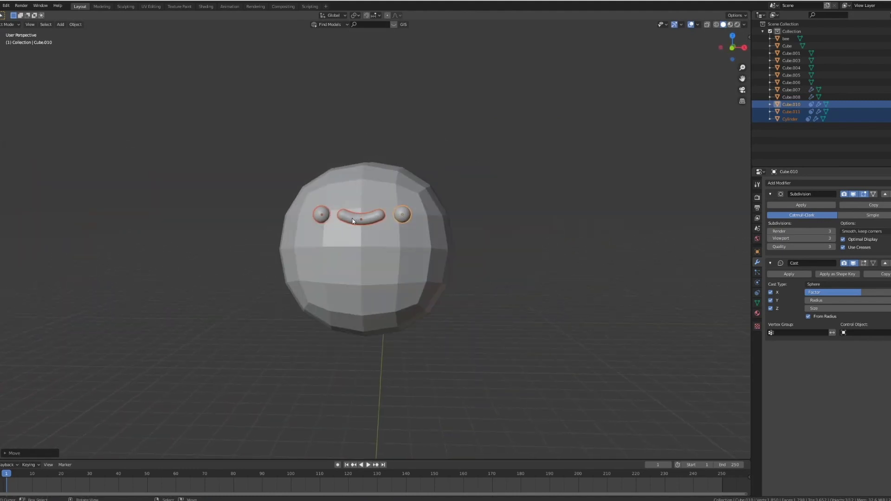
pyautogui.moveTo(354, 222); pyautogui.dragTo(390, 235, button='middle')
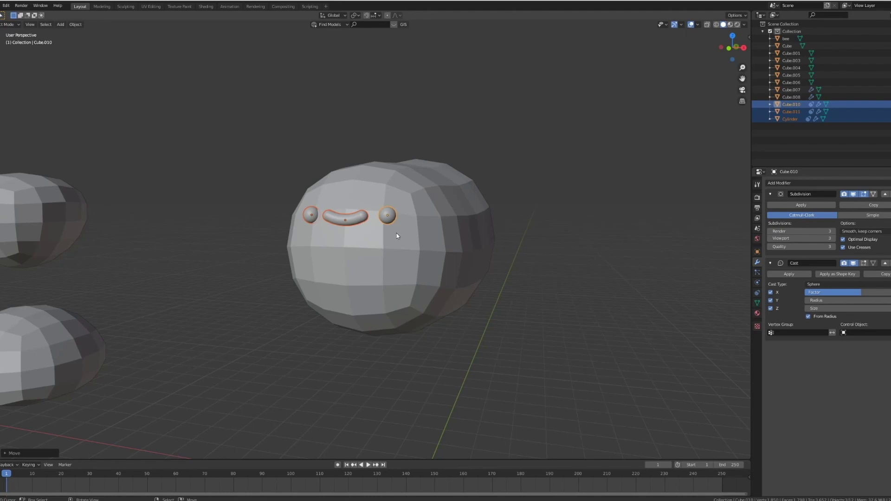
# - Try to lower the eyes and mouth along Z to the lower face, adjusting the mouth's height separately
pyautogui.press('g')
pyautogui.press('z')
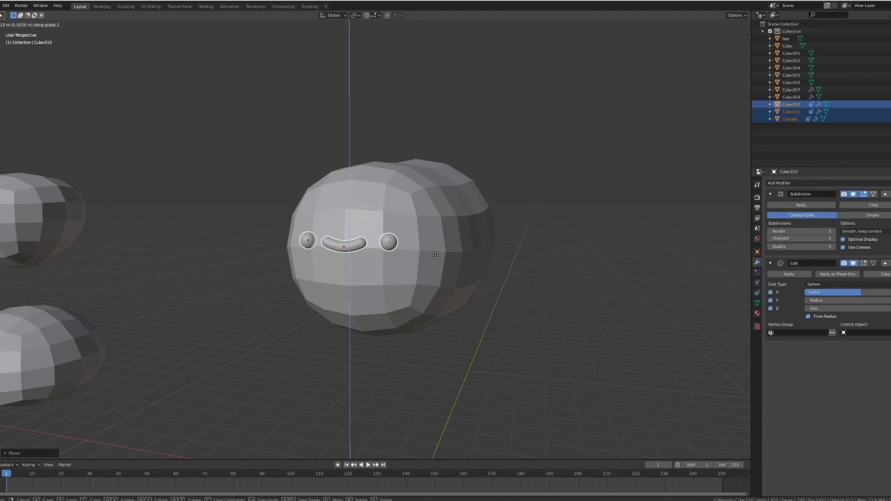
pyautogui.click(428, 293)
pyautogui.click(345, 281)
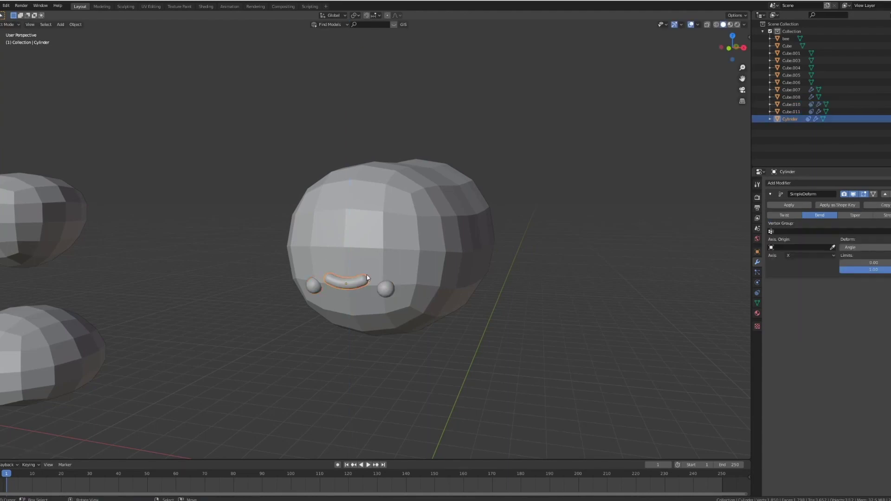
pyautogui.press('g')
pyautogui.press('z')
pyautogui.click(380, 294)
pyautogui.moveTo(379, 294); pyautogui.dragTo(364, 281, button='middle')
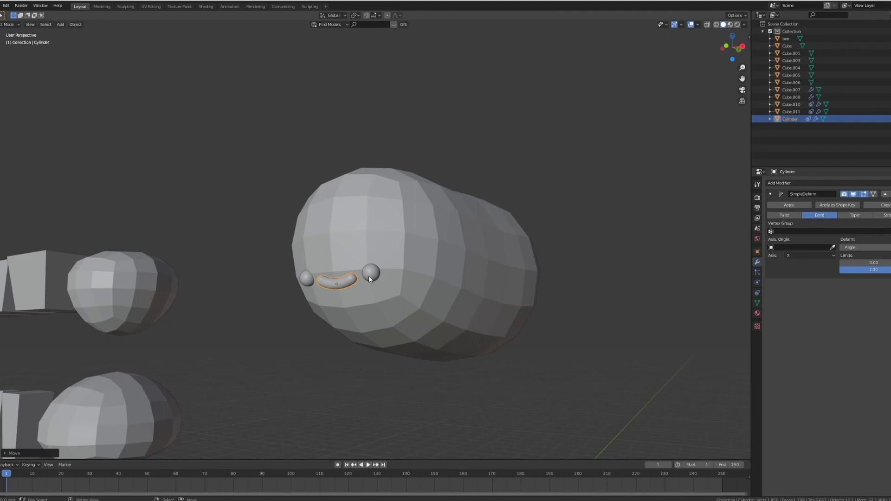
# - Undo the lowering of the eyes and mouth back to their raised placement
pyautogui.hotkey('ctrl', 'z')
pyautogui.hotkey('ctrl', 'z')
pyautogui.hotkey('ctrl', 'z')
pyautogui.moveTo(398, 275); pyautogui.dragTo(367, 235, button='middle')
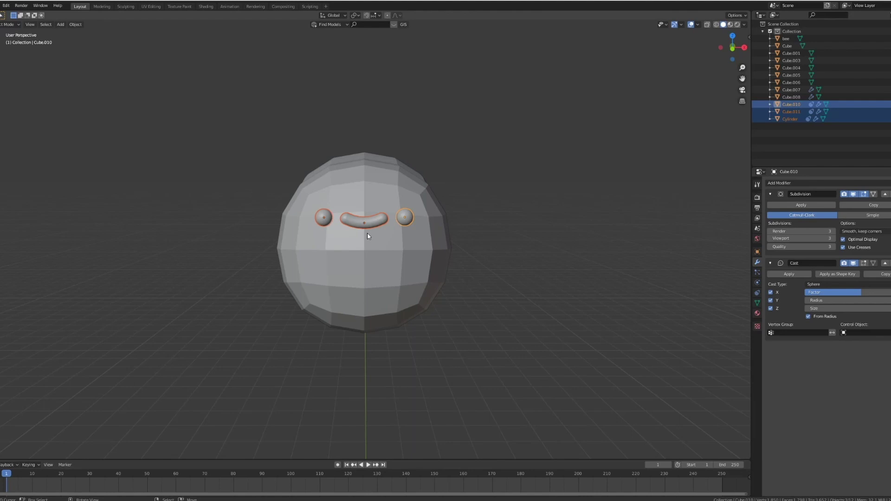
pyautogui.moveTo(367, 234); pyautogui.dragTo(403, 214, button='middle')
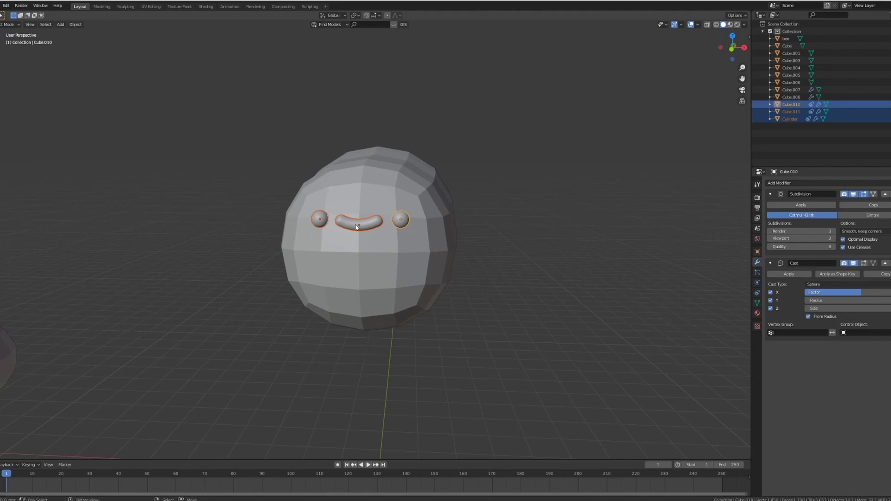
pyautogui.moveTo(373, 224); pyautogui.dragTo(392, 216, button='middle')
pyautogui.press('KP_1')
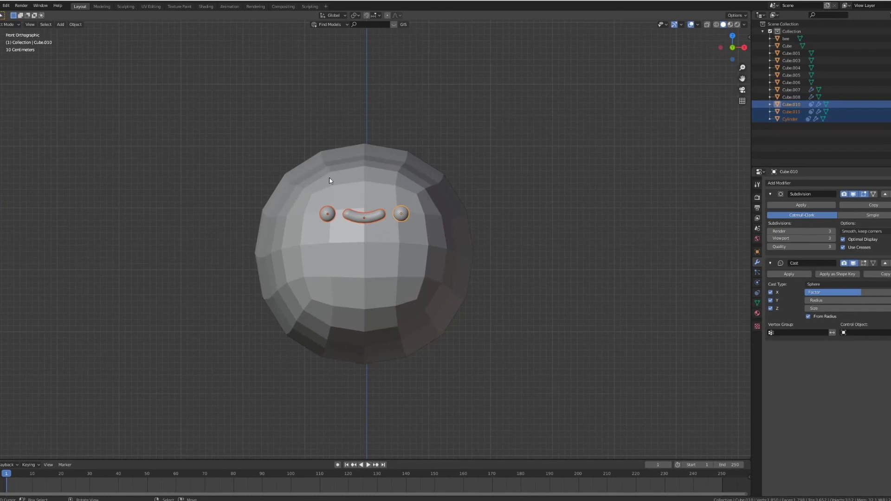
# - Hide the mouth's existing deform in the viewport and add a second Simple Deform set to Bend, angled the opposite way for a frown
pyautogui.moveTo(387, 248); pyautogui.dragTo(427, 240, button='middle')
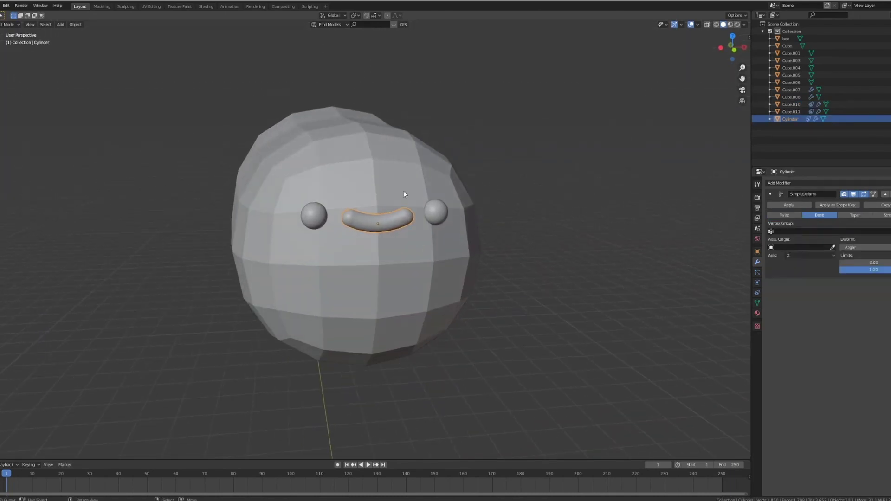
pyautogui.click(855, 194)
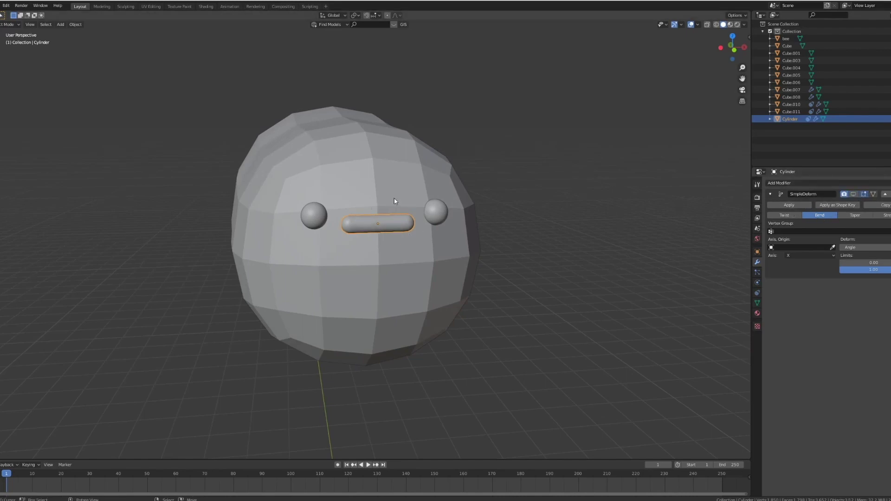
pyautogui.click(804, 183)
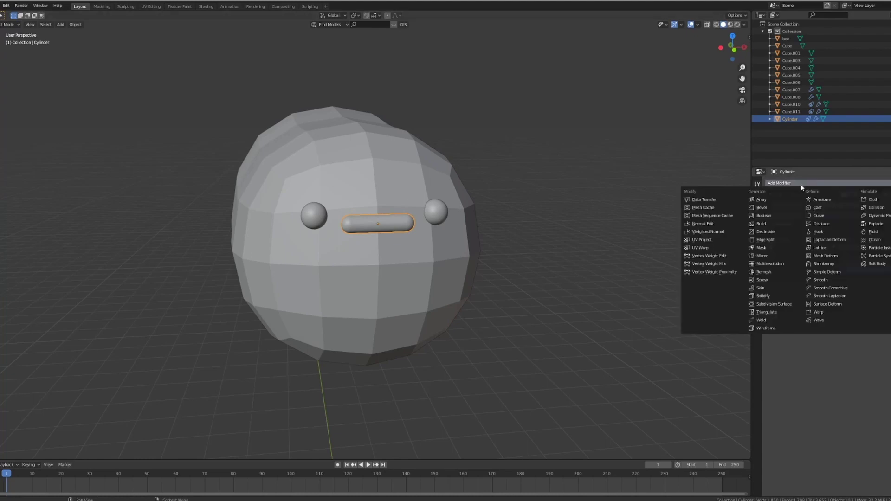
pyautogui.click(825, 272)
pyautogui.click(821, 307)
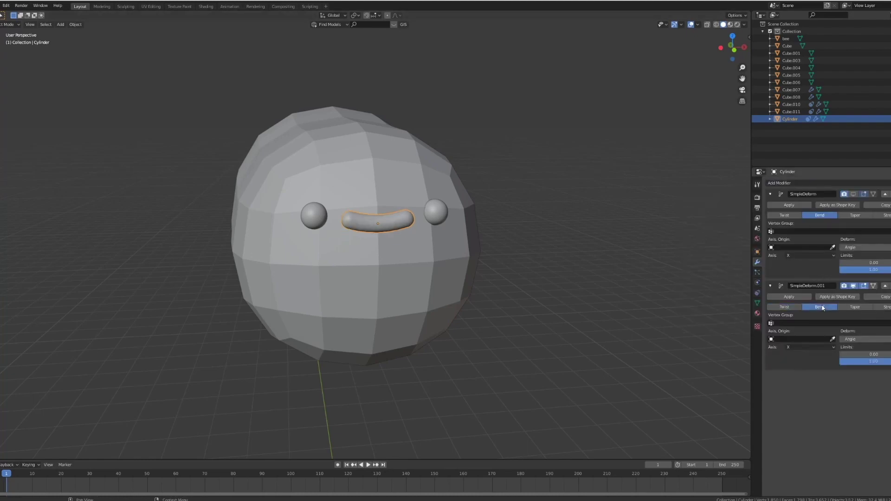
pyautogui.moveTo(881, 339); pyautogui.dragTo(842, 340)
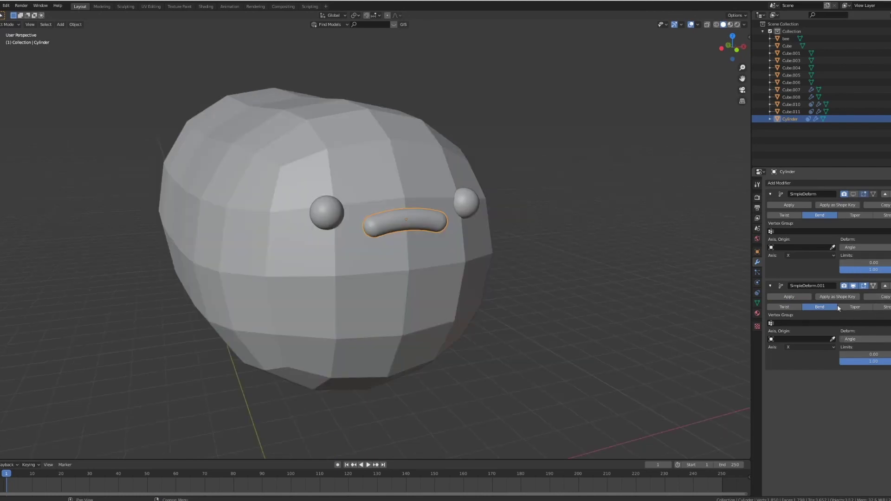
# - Hide the frown deform, show the smile deform again and apply the smile deform as a shape key
pyautogui.click(854, 287)
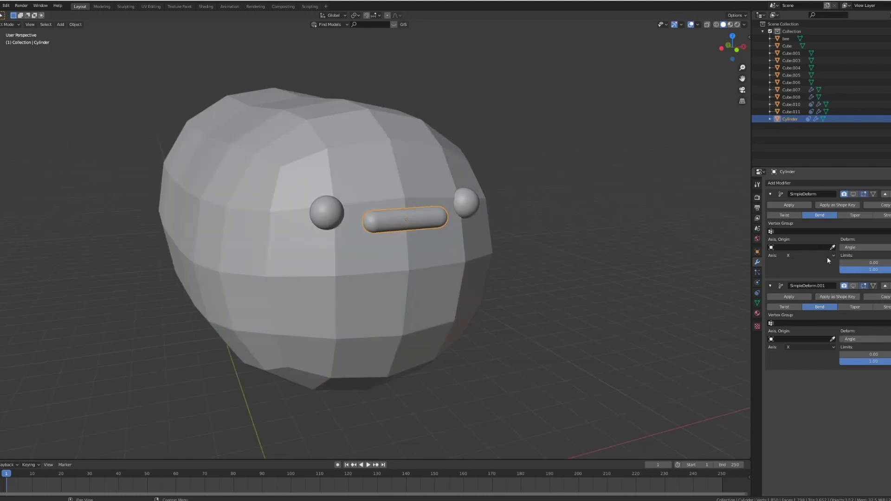
pyautogui.click(854, 194)
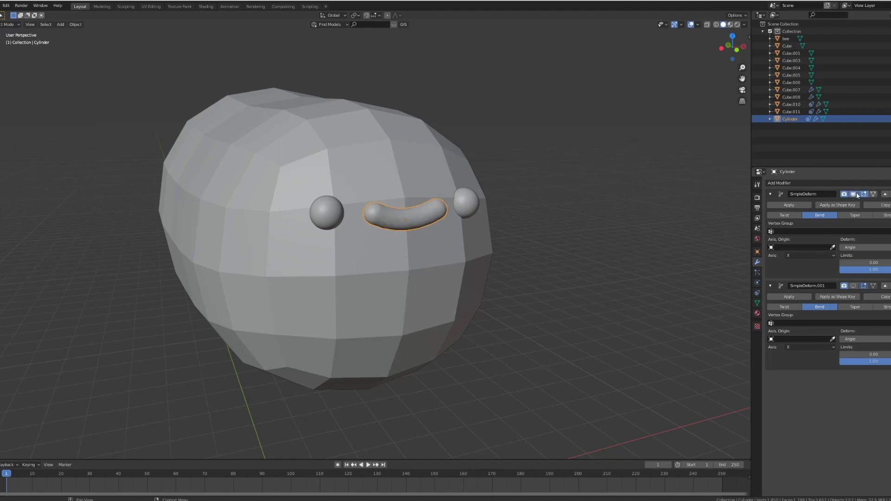
pyautogui.click(830, 206)
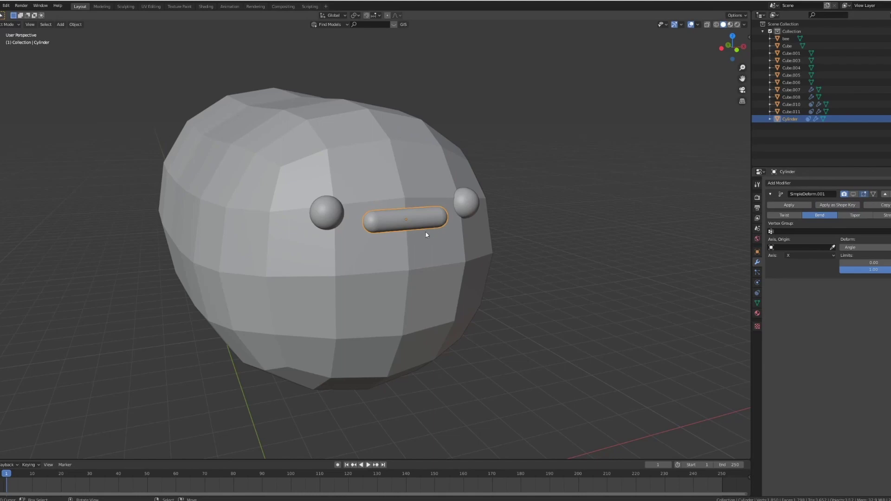
# - Rename the mouth's new shape key smile and test its value, returning it to 0
pyautogui.click(757, 303)
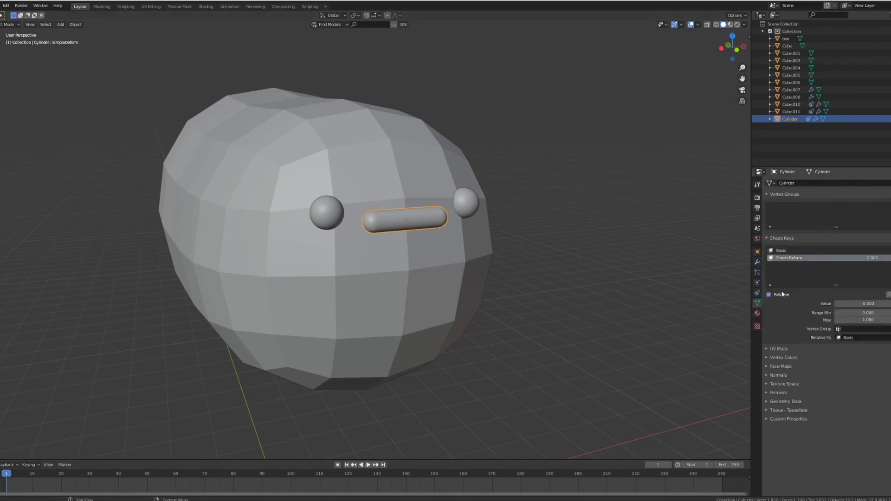
pyautogui.doubleClick(792, 259)
pyautogui.write('smile')
pyautogui.press('Return')
pyautogui.moveTo(838, 303)
pyautogui.mouseDown()
pyautogui.moveTo(890, 303)
pyautogui.moveTo(836, 304)
pyautogui.mouseUp()
pyautogui.rightClick(840, 304)
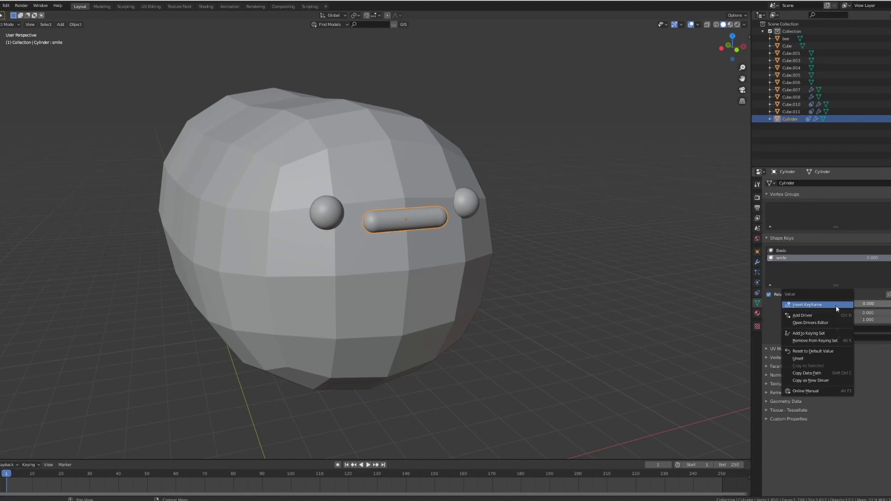
pyautogui.moveTo(868, 306); pyautogui.dragTo(835, 303)
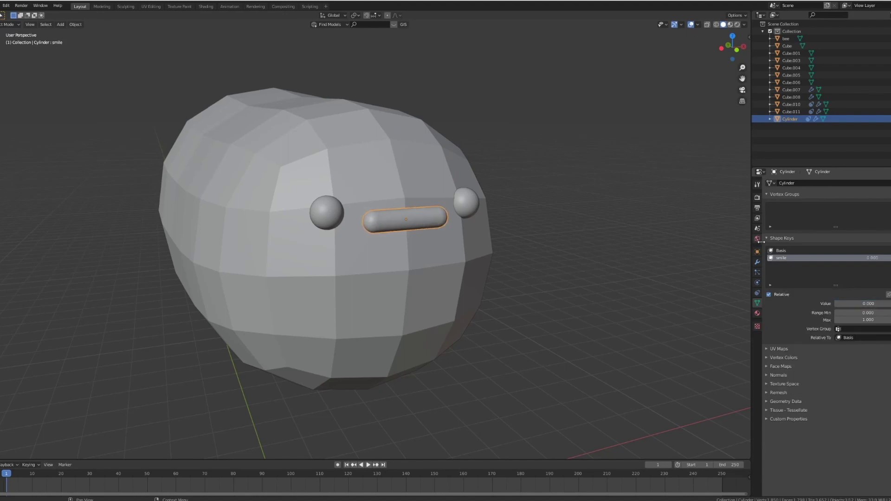
# - Show the SimpleDeform.001 modifier in the viewport and apply it as a shape key
pyautogui.click(760, 262)
pyautogui.click(855, 194)
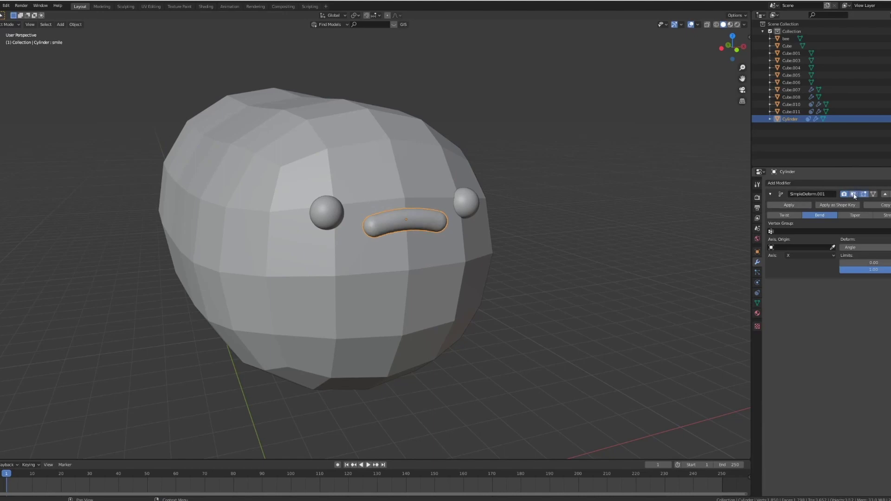
pyautogui.click(835, 206)
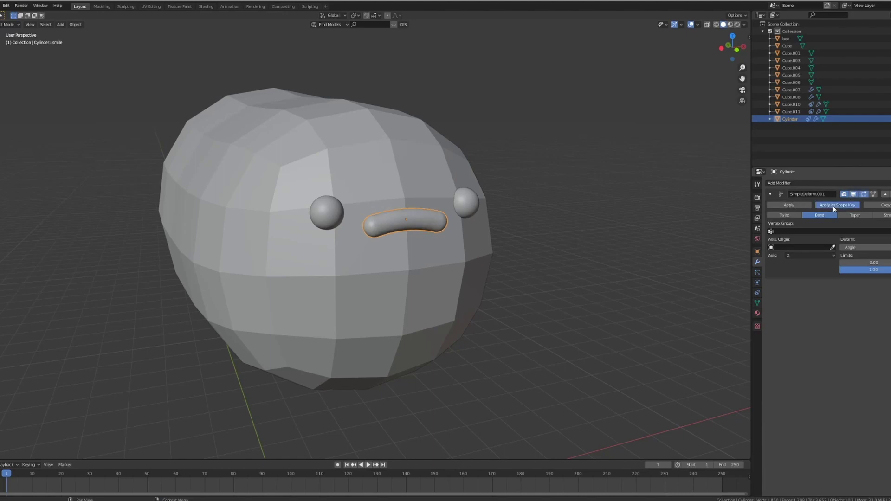
# - Rename the SimpleDeform.001 shape key frown
pyautogui.click(758, 302)
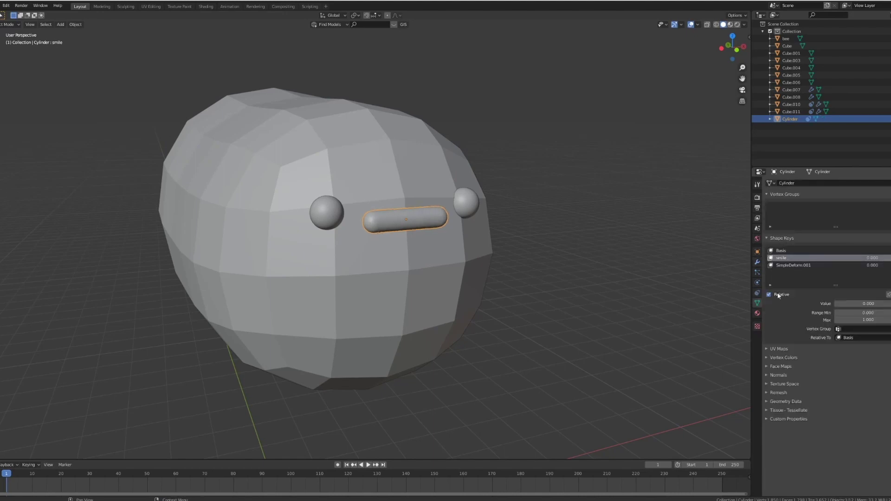
pyautogui.doubleClick(794, 265)
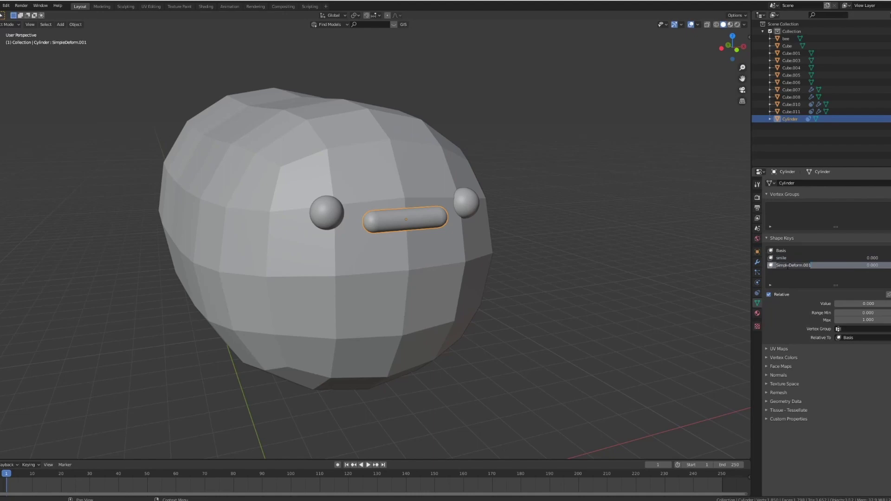
pyautogui.write('frown')
pyautogui.press('Return')
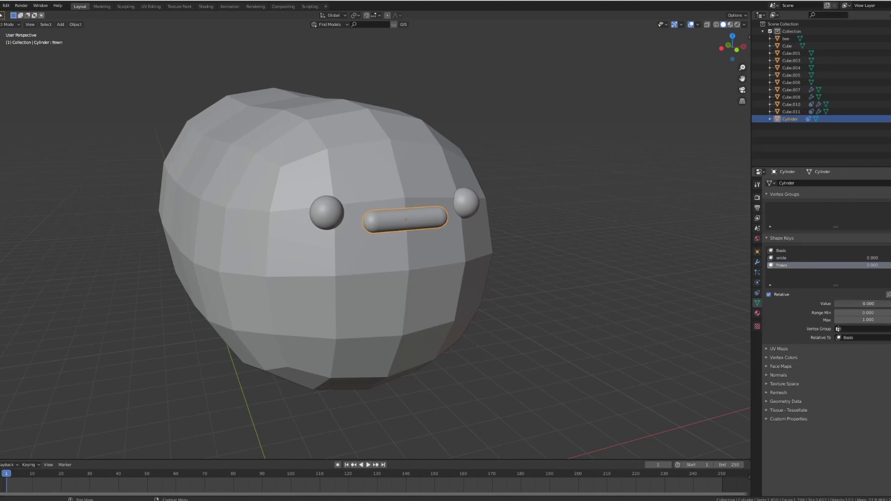
# - Test the frown shape key's value and check the smile and frown keys on the mouth from the front
pyautogui.moveTo(850, 304); pyautogui.dragTo(819, 301)
pyautogui.scroll(-5, 483, 271)
pyautogui.moveTo(483, 271); pyautogui.dragTo(445, 274, button='middle')
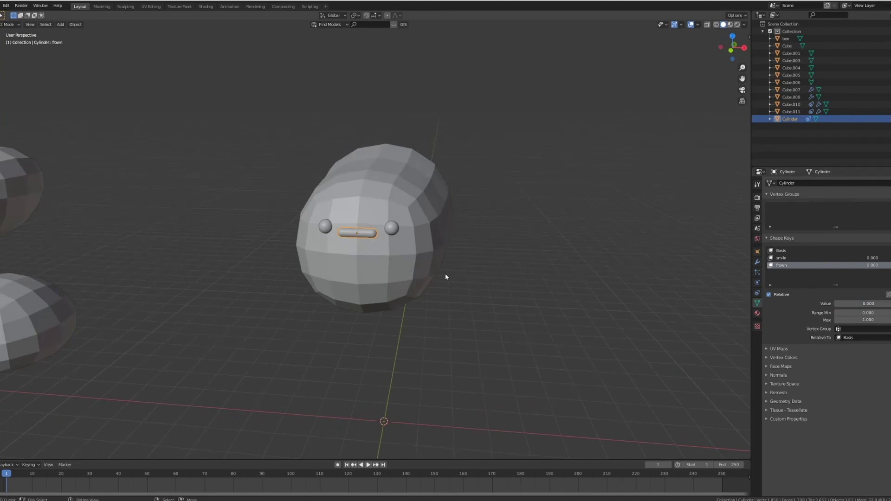
pyautogui.press('KP_1')
pyautogui.scroll(4, 446, 274)
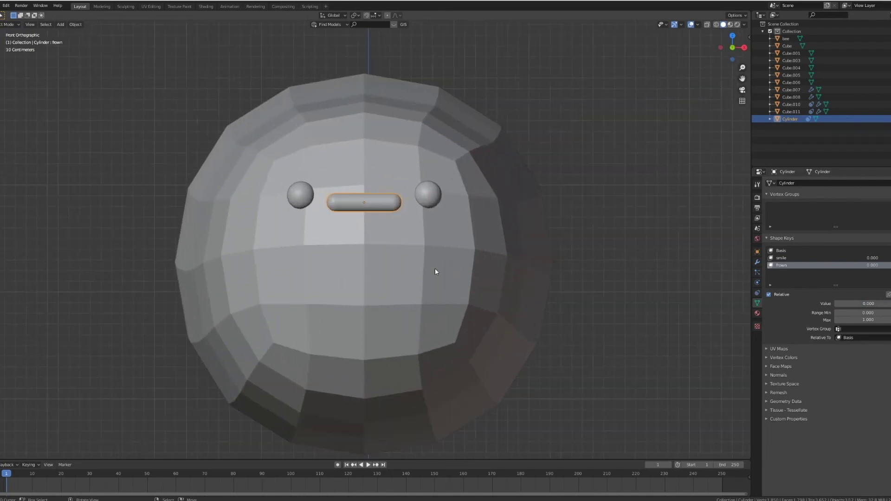
pyautogui.click(782, 258)
pyautogui.click(787, 265)
# - Select the eye on the positive X side of the mouth
pyautogui.click(420, 204)
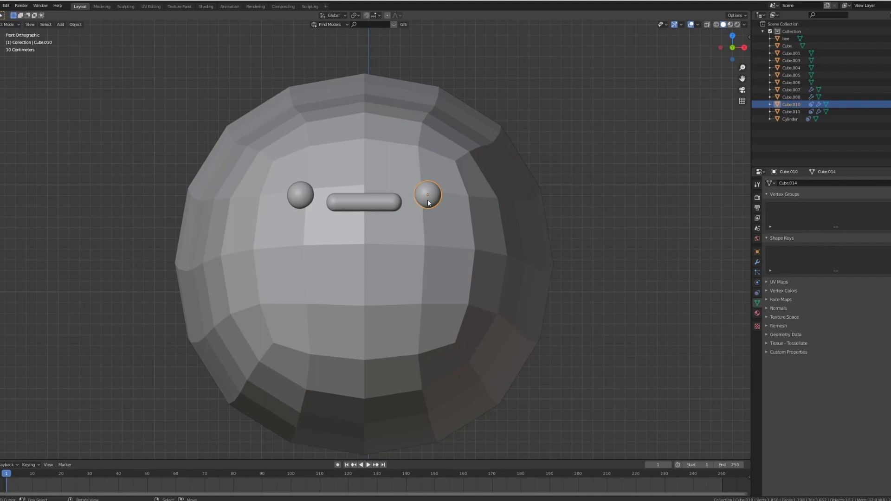
pyautogui.moveTo(428, 202); pyautogui.dragTo(393, 210, button='middle')
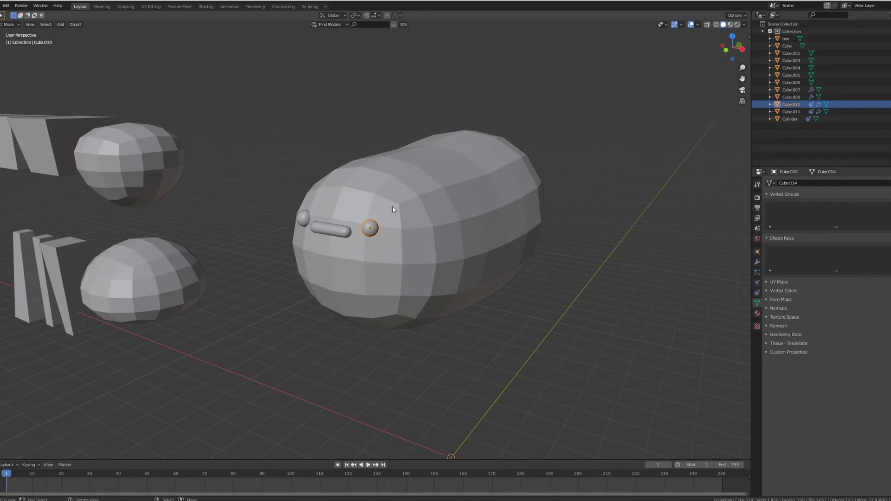